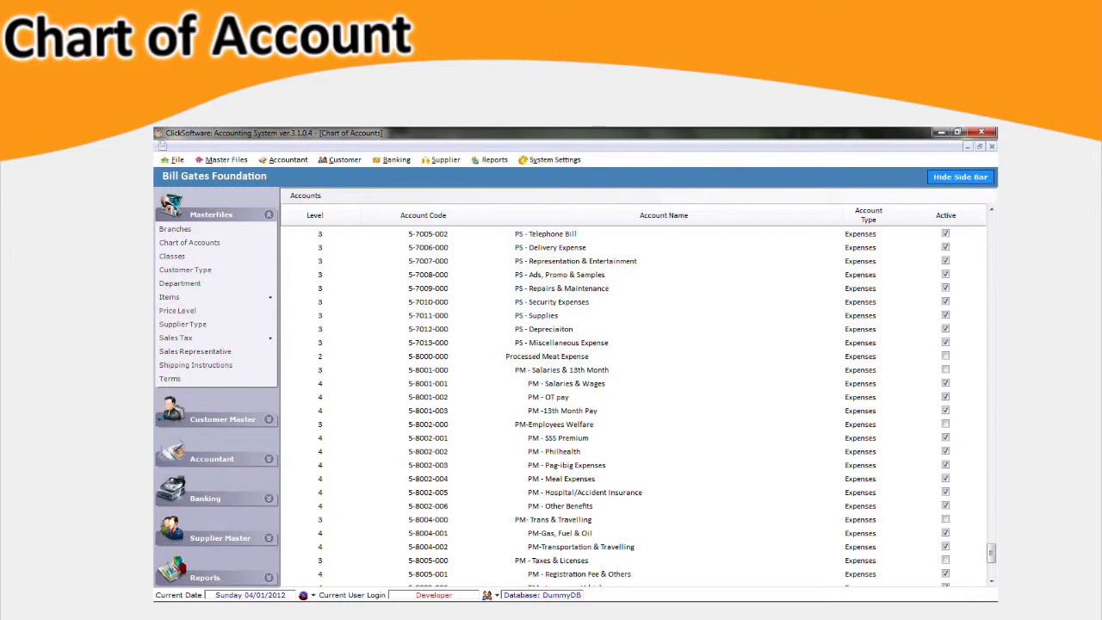
{"action": "double_click", "coordinate": [554, 424]}
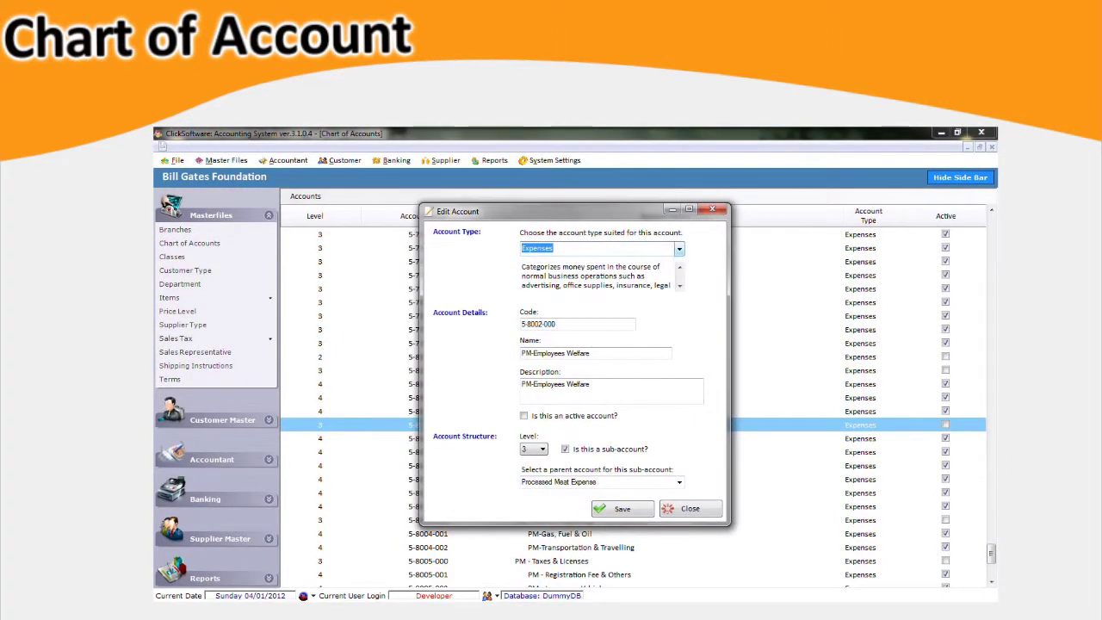
{"action": "left_click", "coordinate": [680, 249]}
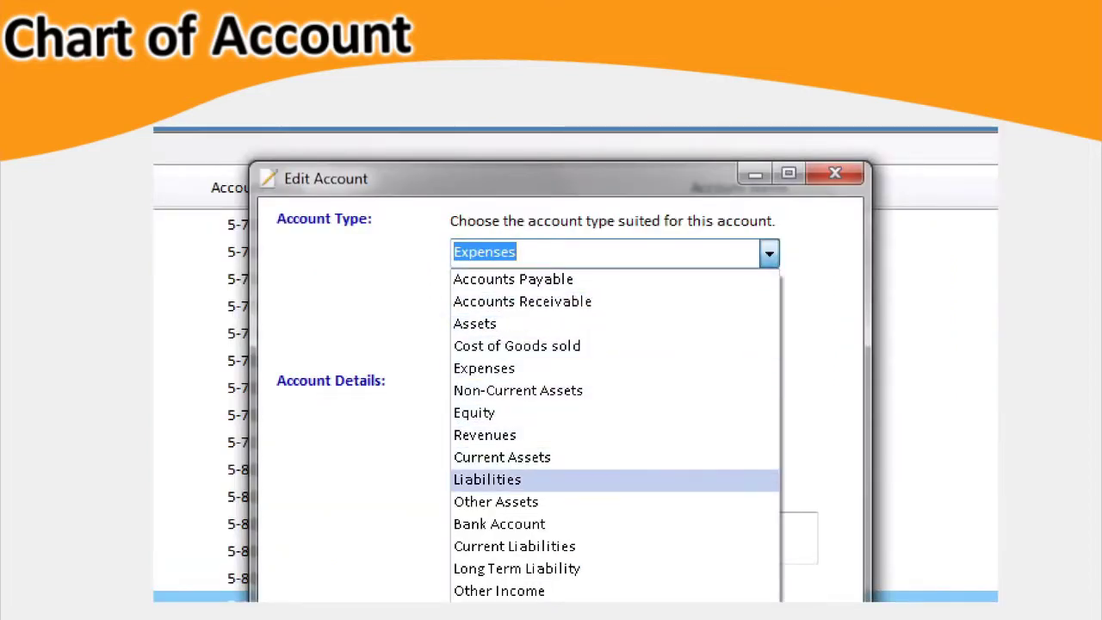
{"action": "left_click", "coordinate": [485, 435]}
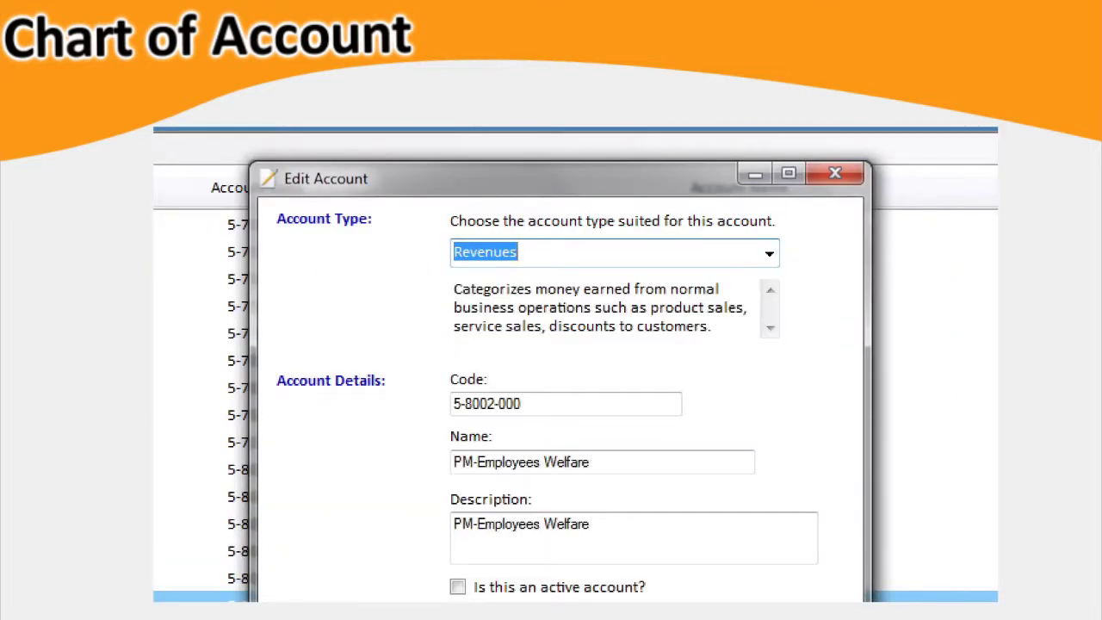
{"action": "left_click_drag", "start_coordinate": [479, 403], "coordinate": [453, 403]}
{"action": "left_click_drag", "start_coordinate": [588, 461], "coordinate": [453, 461]}
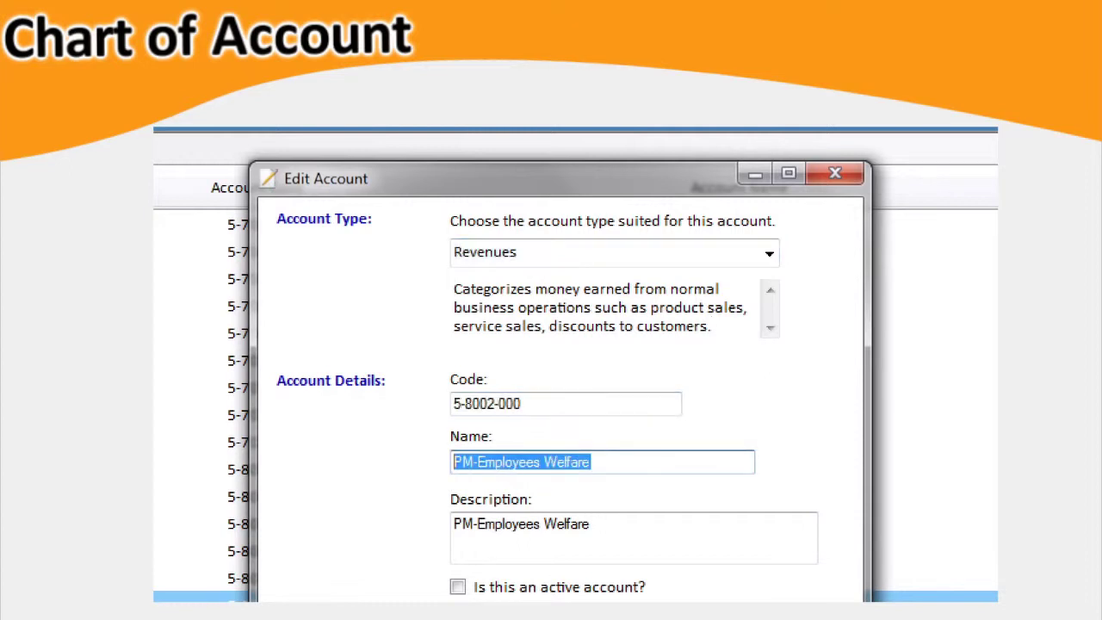
{"action": "key", "text": "Tab"}
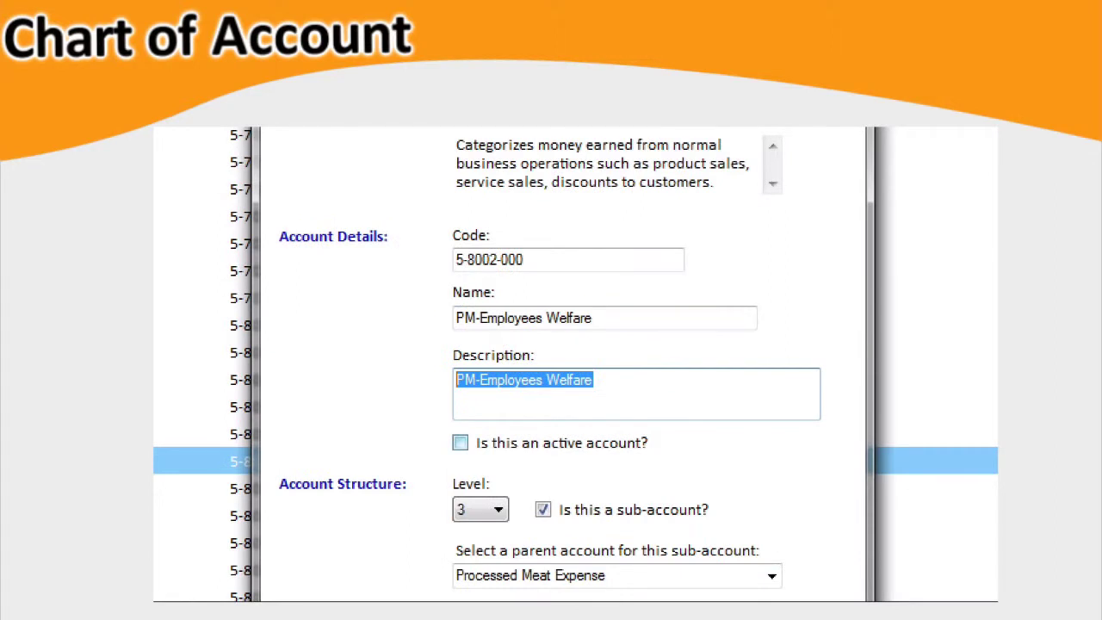
{"action": "key", "text": "Tab"}
{"action": "key", "text": "space"}
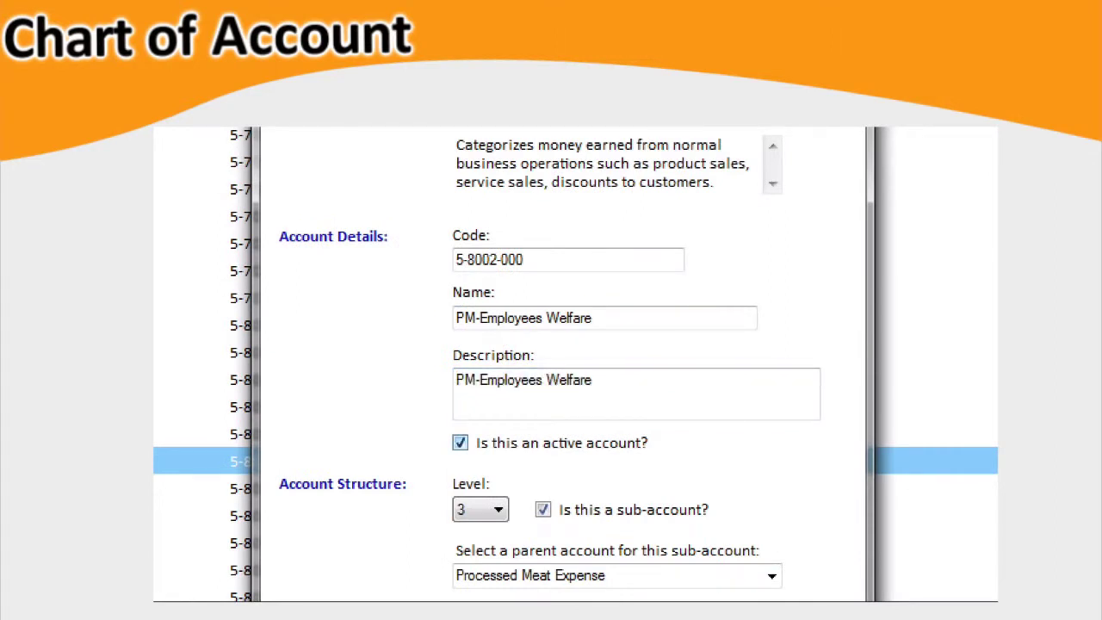
{"action": "key", "text": "space"}
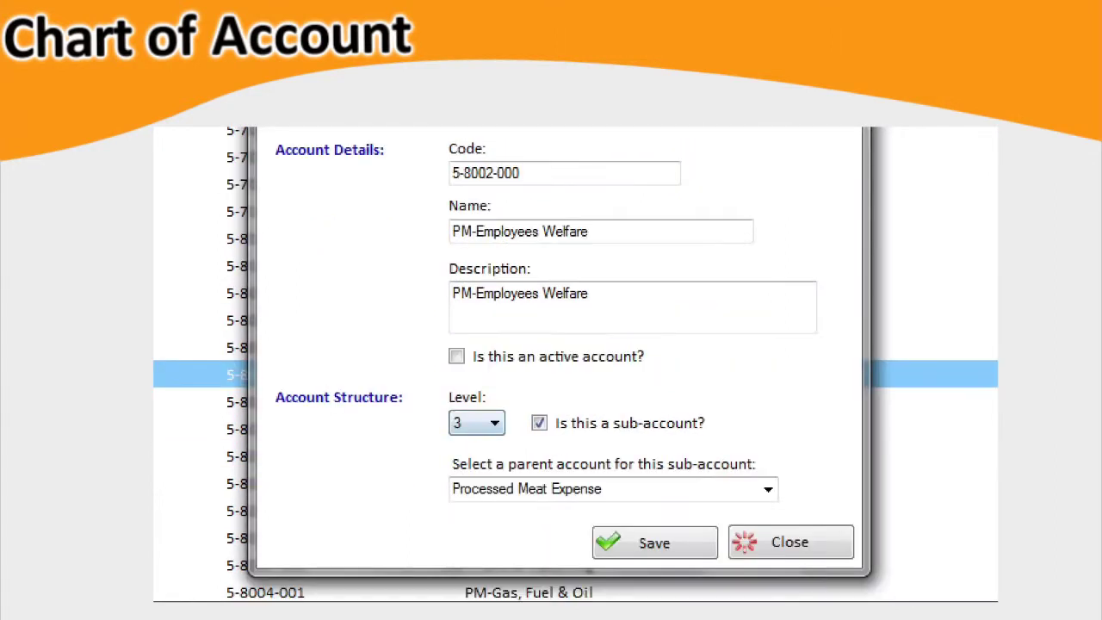
{"action": "key", "text": "alt+Down"}
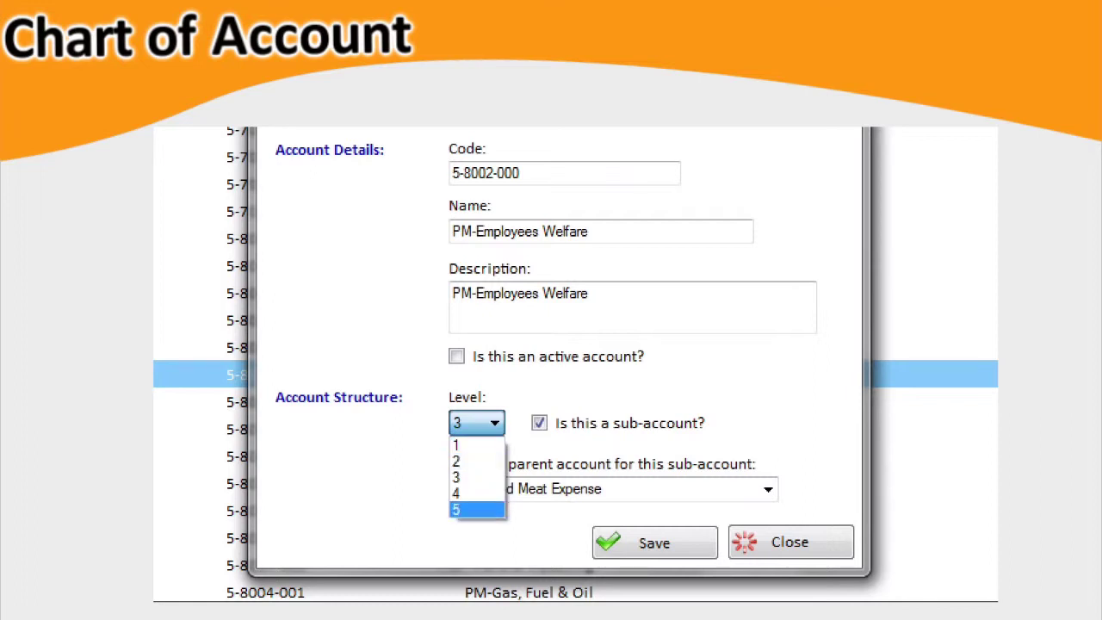
{"action": "key", "text": "Down"}
{"action": "key", "text": "Down"}
{"action": "key", "text": "Down"}
{"action": "key", "text": "Return"}
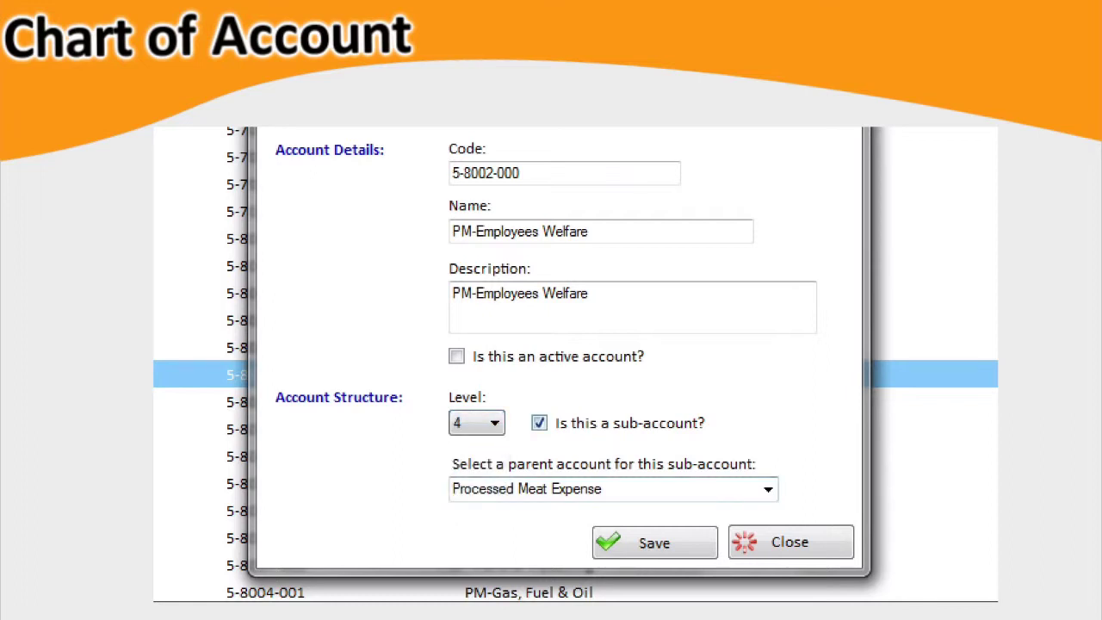
{"action": "key", "text": "Tab"}
{"action": "key", "text": "space"}
{"action": "key", "text": "space"}
{"action": "key", "text": "Tab"}
{"action": "key", "text": "alt+Down"}
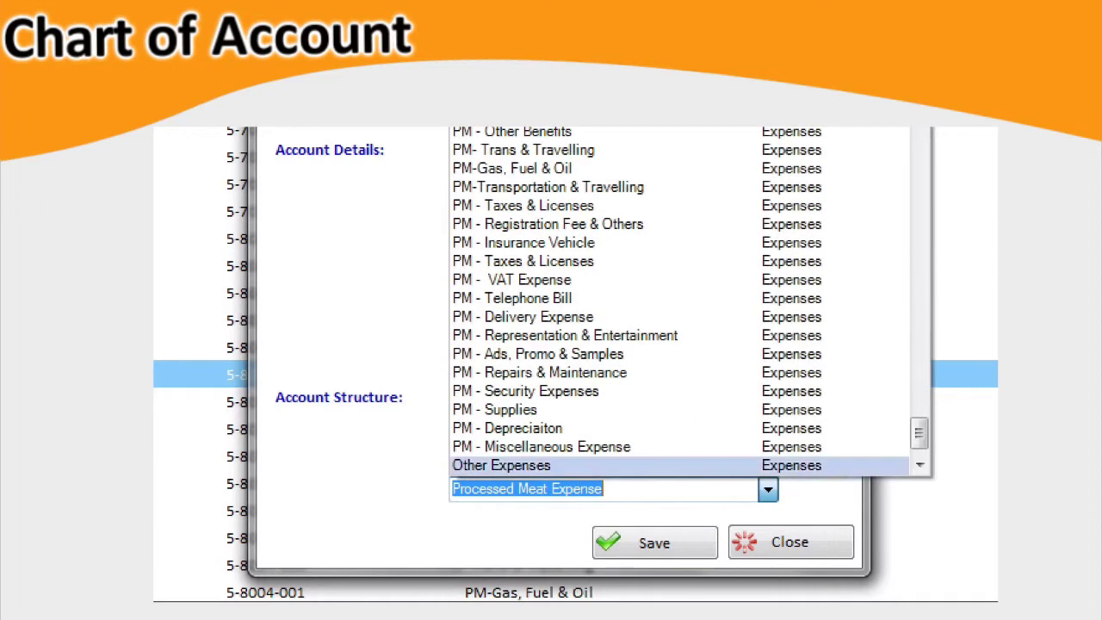
{"action": "key", "text": "Escape"}
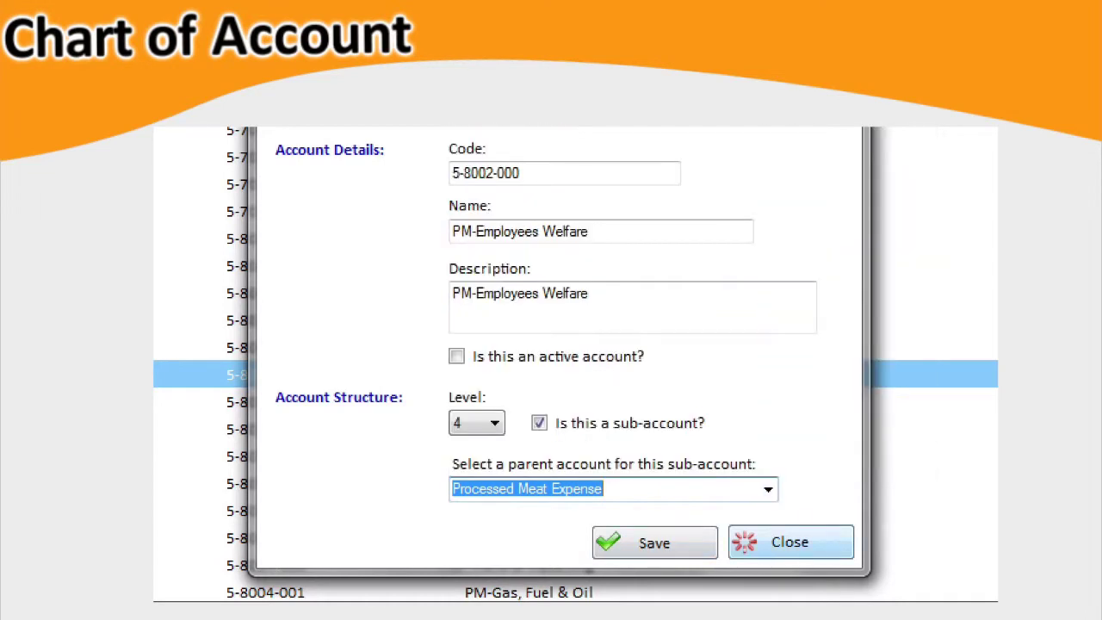
{"action": "key", "text": "Return"}
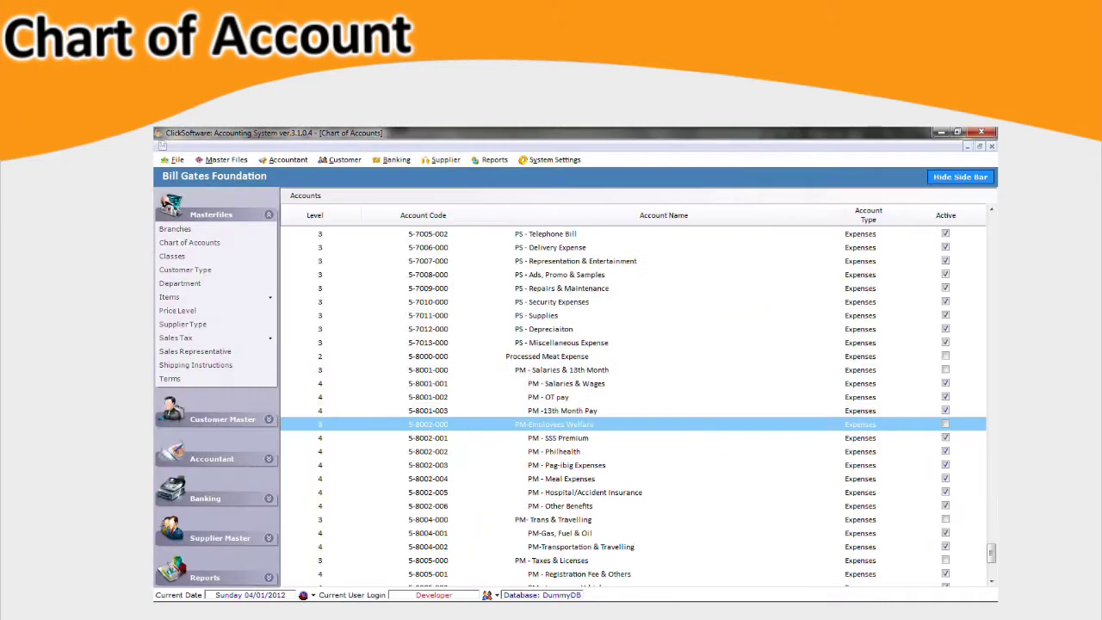
{"action": "right_click", "coordinate": [632, 424]}
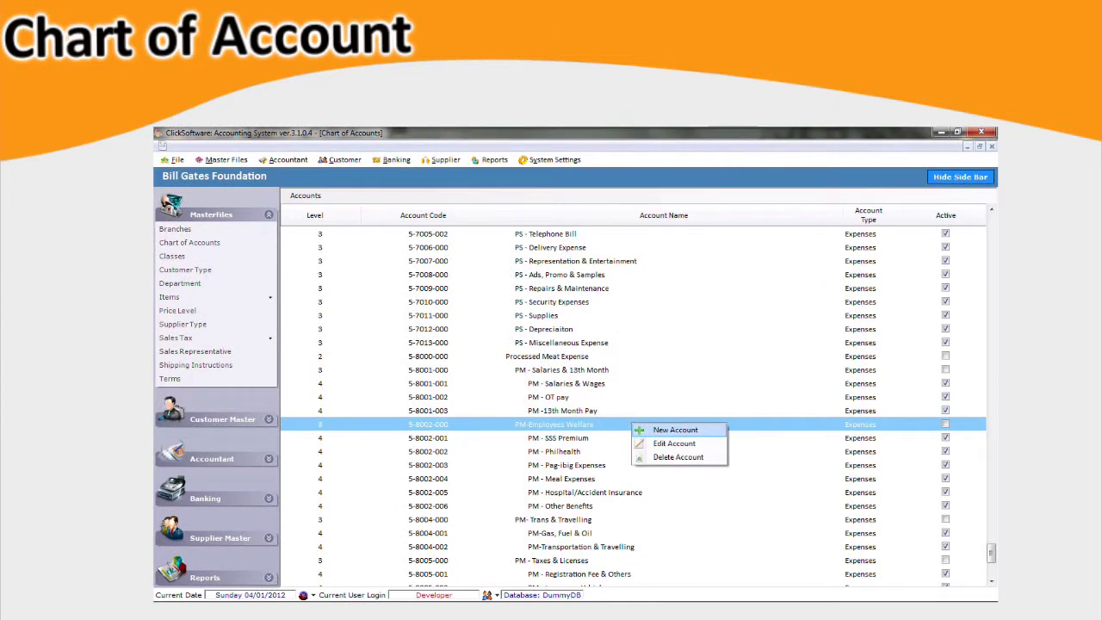
Step through the account row's context menu past Edit to the Delete Account action.
{"action": "key", "text": "Down"}
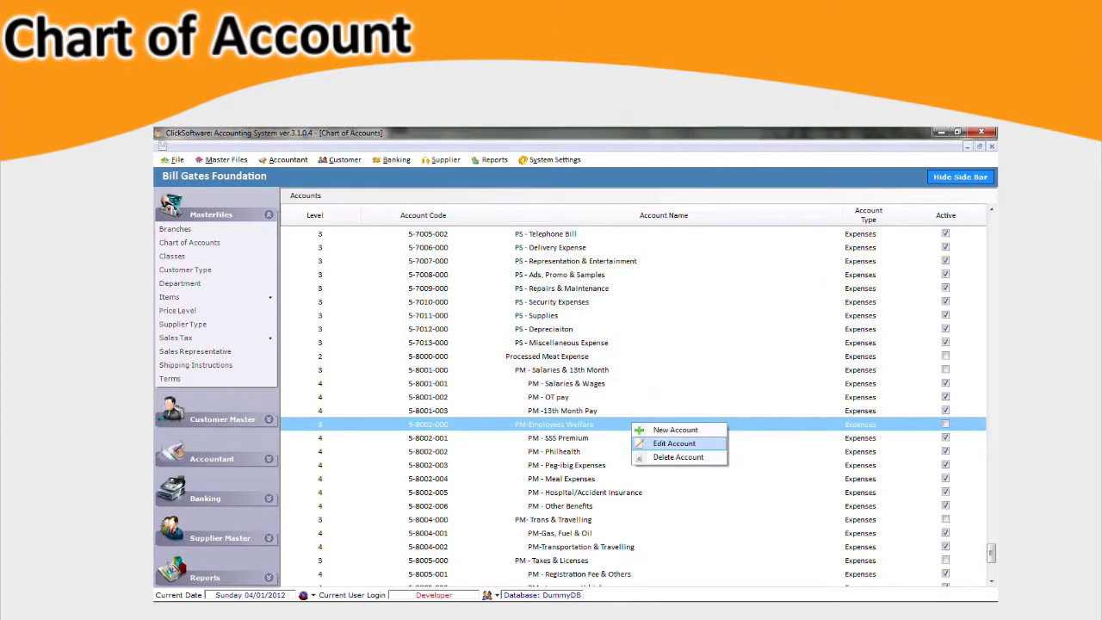
{"action": "key", "text": "Down"}
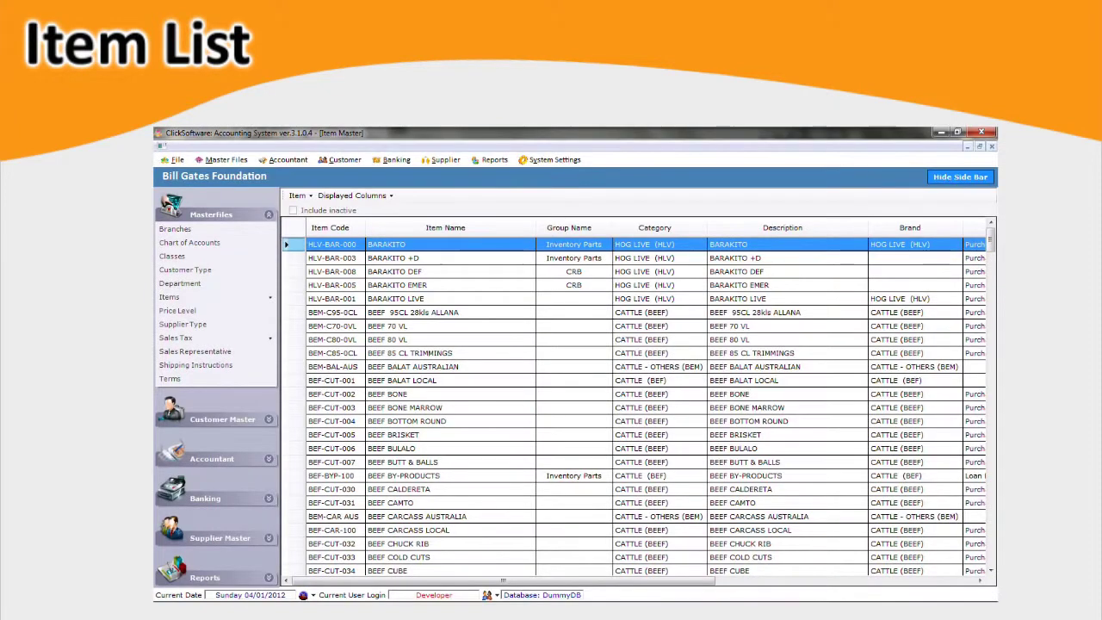
Scroll the Item Master grid and select the HOG CARCASS - PRIME item (CRS-PRM-000).
{"action": "scroll", "coordinate": [637, 404], "scroll_direction": "right", "scroll_amount": 5}
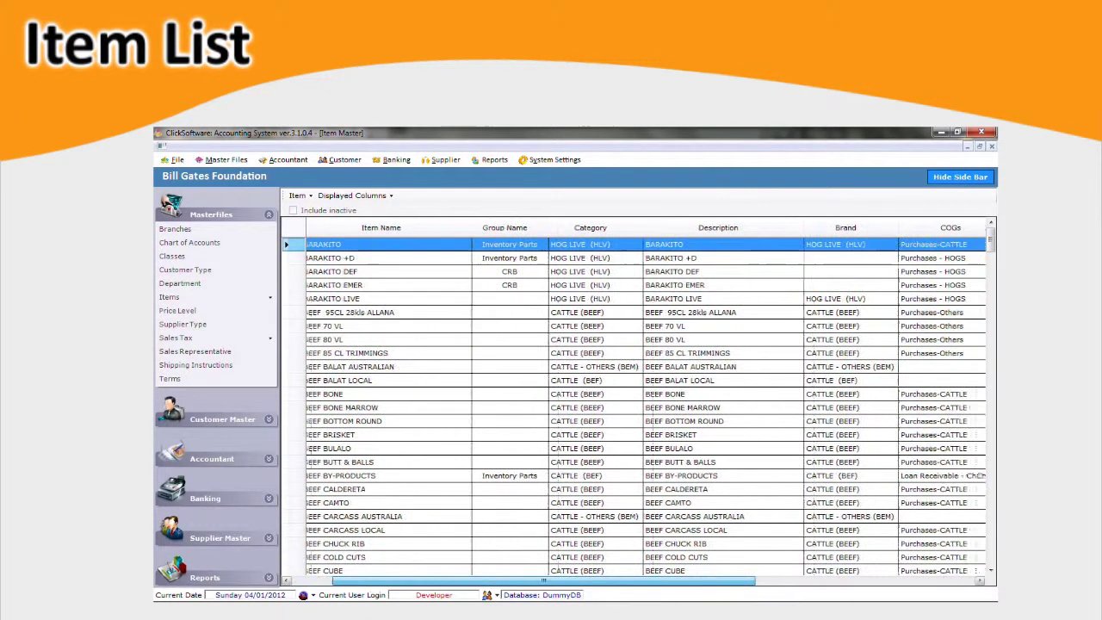
{"action": "scroll", "coordinate": [637, 405], "scroll_direction": "right", "scroll_amount": 5}
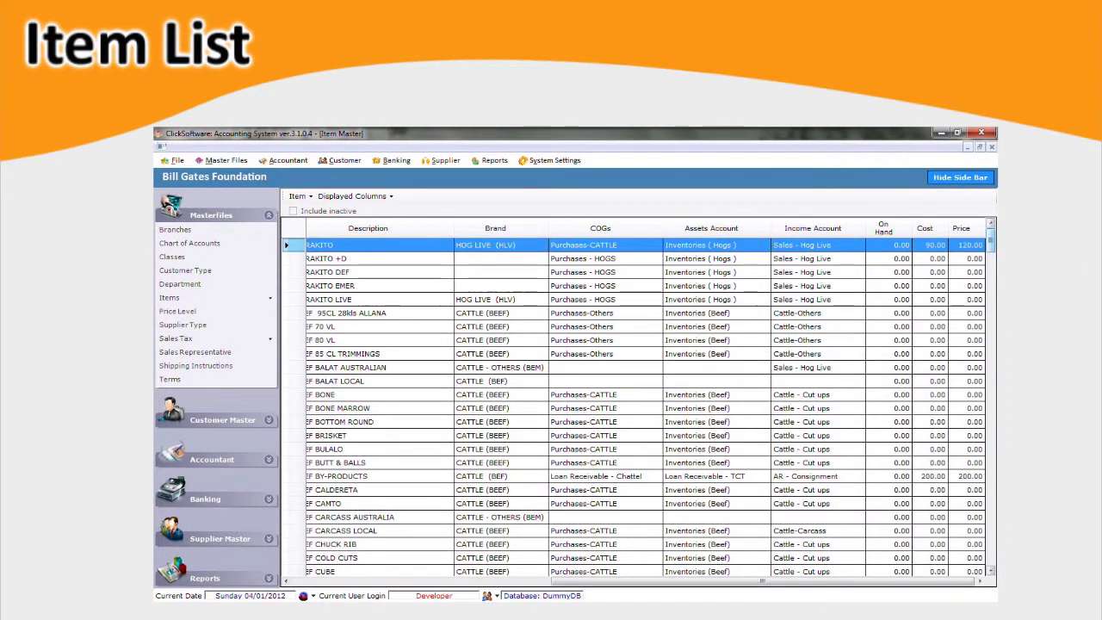
{"action": "scroll", "coordinate": [637, 404], "scroll_direction": "down", "scroll_amount": 20}
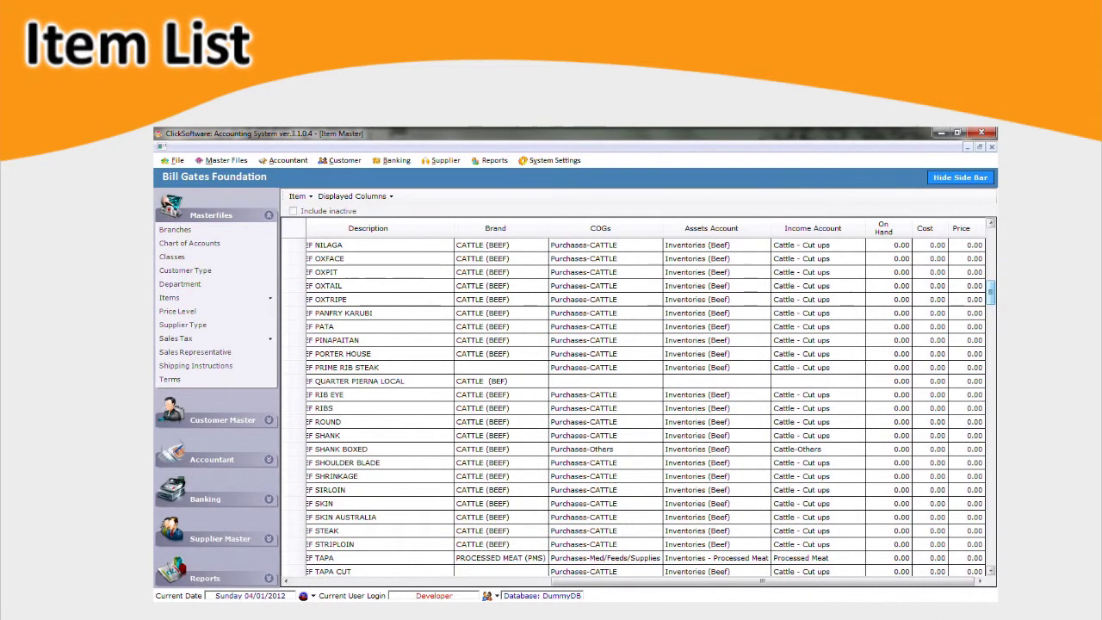
{"action": "scroll", "coordinate": [637, 404], "scroll_direction": "left", "scroll_amount": 10}
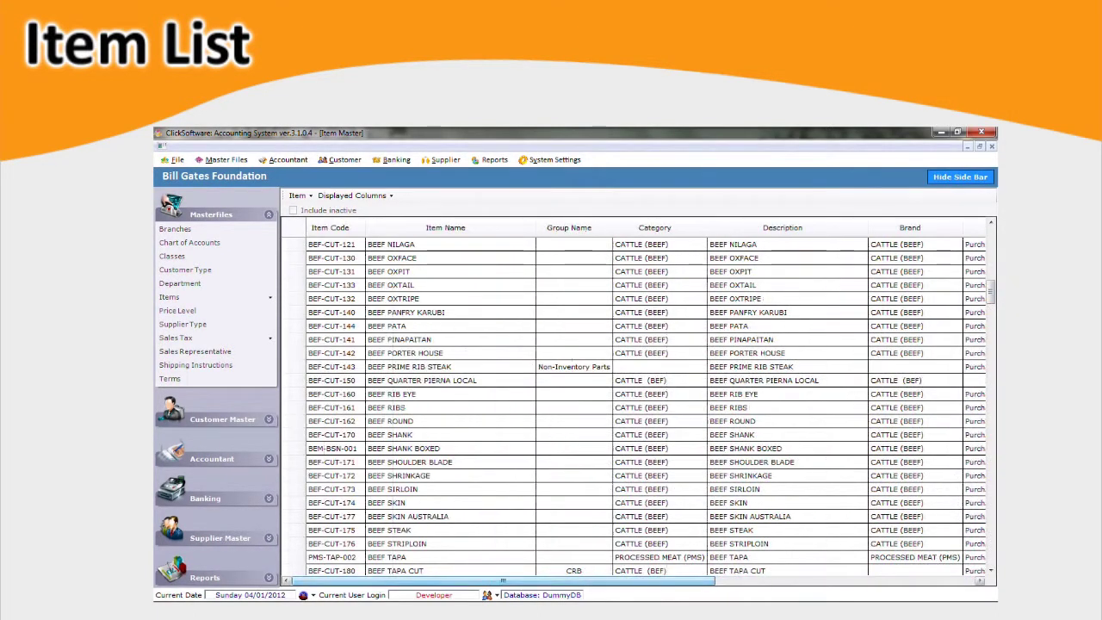
{"action": "scroll", "coordinate": [637, 404], "scroll_direction": "down", "scroll_amount": 15}
{"action": "left_click", "coordinate": [409, 311]}
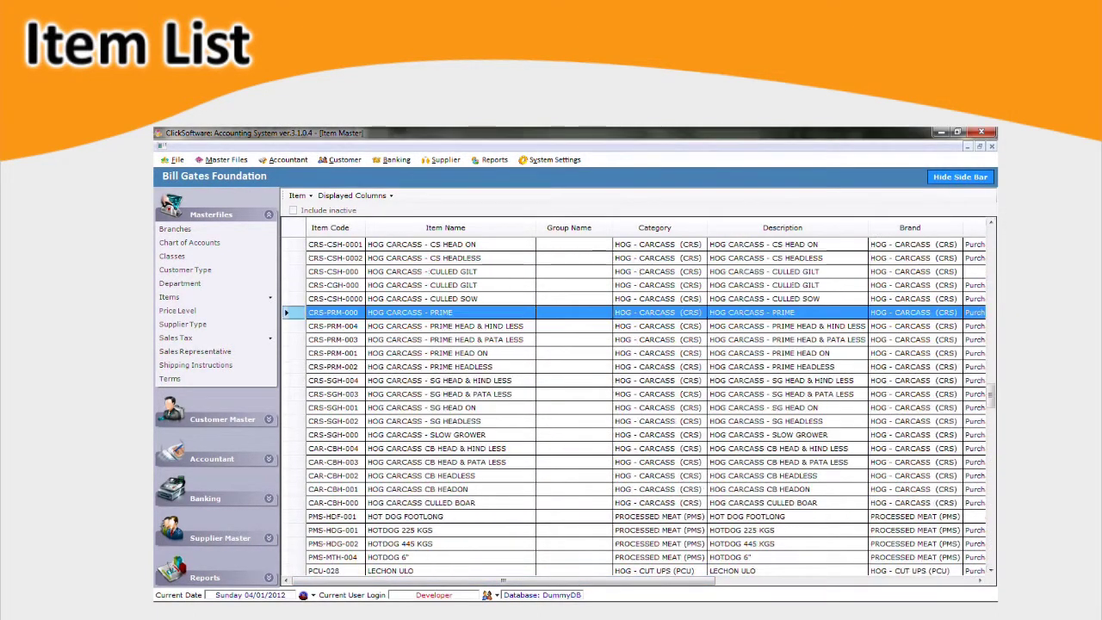
Open HOG CARCASS - PRIME for editing and set its item group to CRB.
{"action": "key", "text": "Return"}
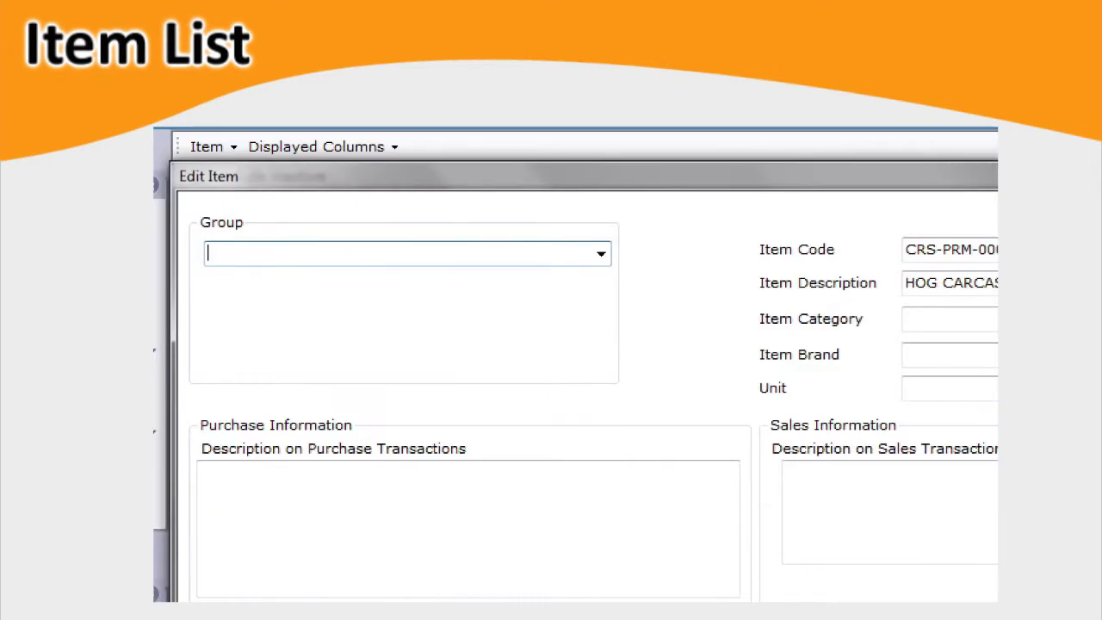
{"action": "key", "text": "alt+Down"}
{"action": "key", "text": "Down"}
{"action": "key", "text": "Down"}
{"action": "key", "text": "Down"}
{"action": "key", "text": "Down"}
{"action": "key", "text": "Down"}
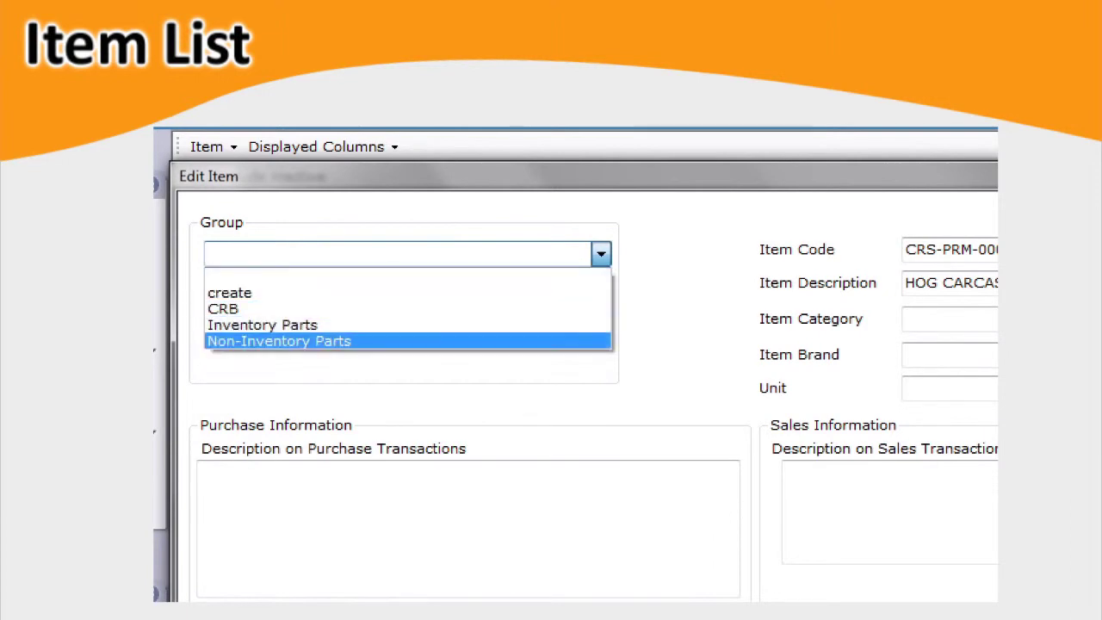
{"action": "key", "text": "Up"}
{"action": "key", "text": "Up"}
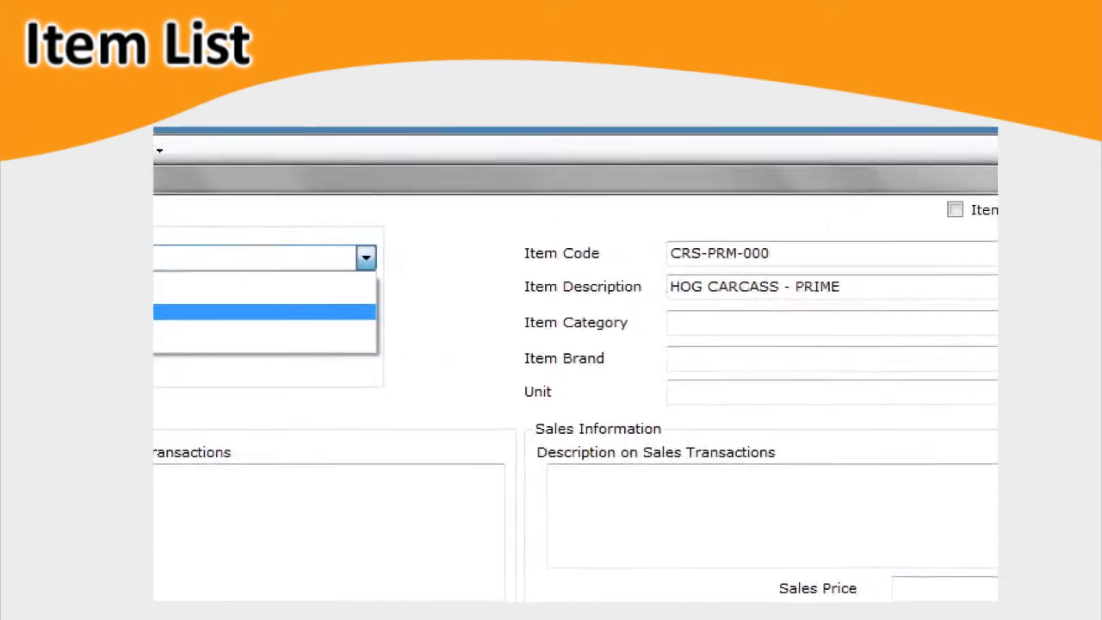
{"action": "key", "text": "Return"}
Set the item category to HOG - CARCASS (CRS) and the unit to Kgs.
{"action": "key", "text": "Tab"}
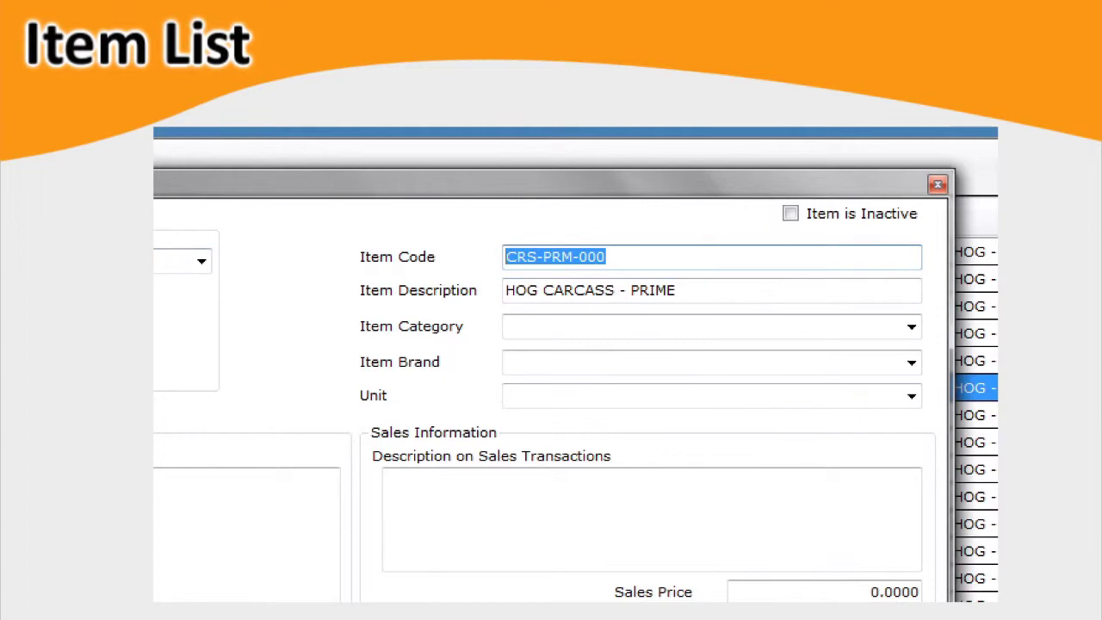
{"action": "key", "text": "Tab"}
{"action": "key", "text": "Tab"}
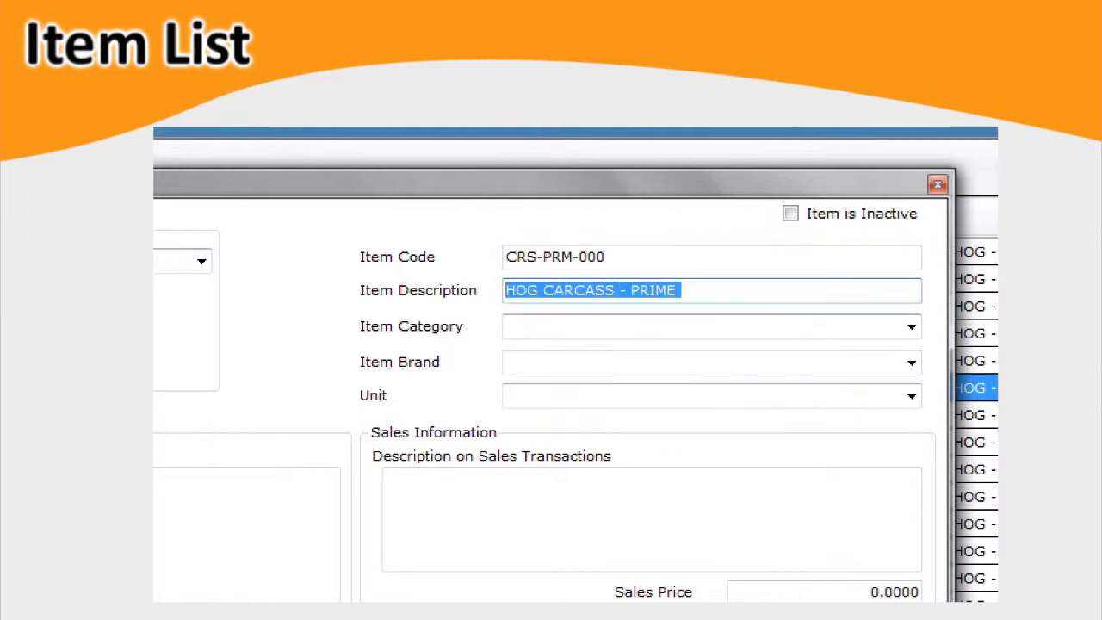
{"action": "key", "text": "Tab"}
{"action": "key", "text": "Down"}
{"action": "key", "text": "Down"}
{"action": "key", "text": "Down"}
{"action": "key", "text": "Tab"}
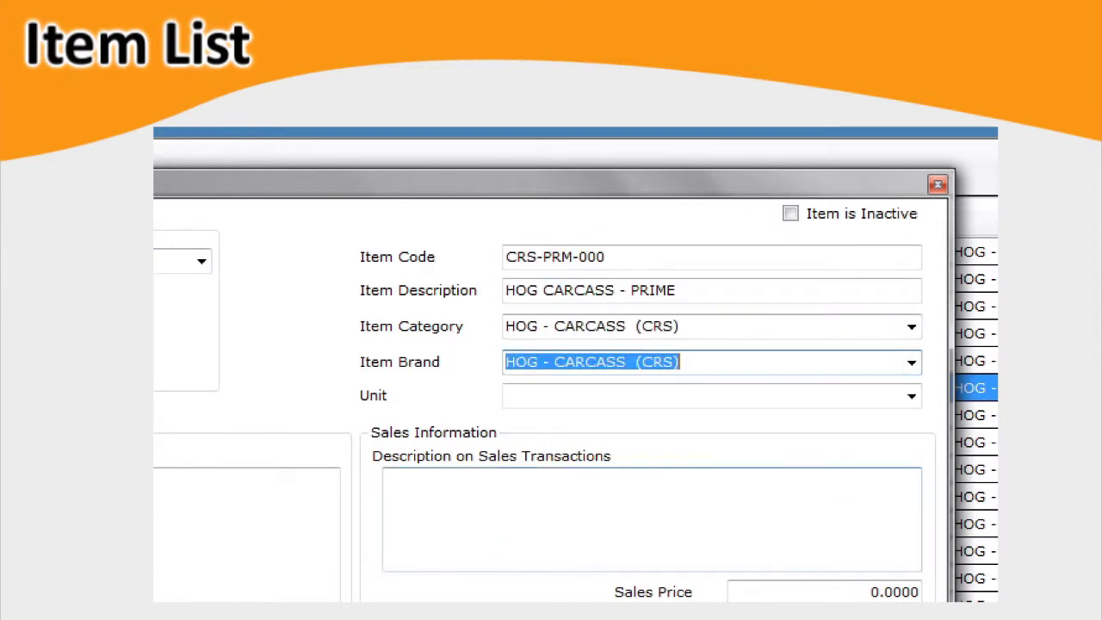
{"action": "key", "text": "Tab"}
{"action": "key", "text": "Down"}
{"action": "key", "text": "Down"}
{"action": "key", "text": "Down"}
{"action": "key", "text": "Return"}
{"action": "key", "text": "Home"}
{"action": "key", "text": "Tab"}
{"action": "key", "text": "Tab"}
Enter a description, a 500.00 sales price and the Sales Tax (6%) tax code.
{"action": "type", "text": "You ca"}
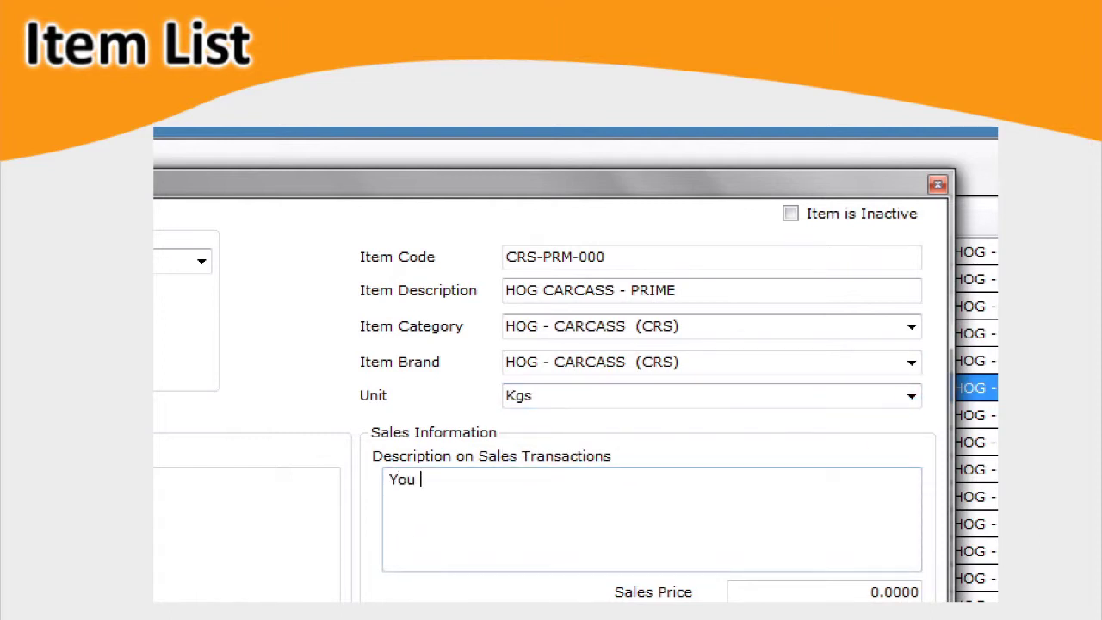
{"action": "type", "text": "n type your description here..."}
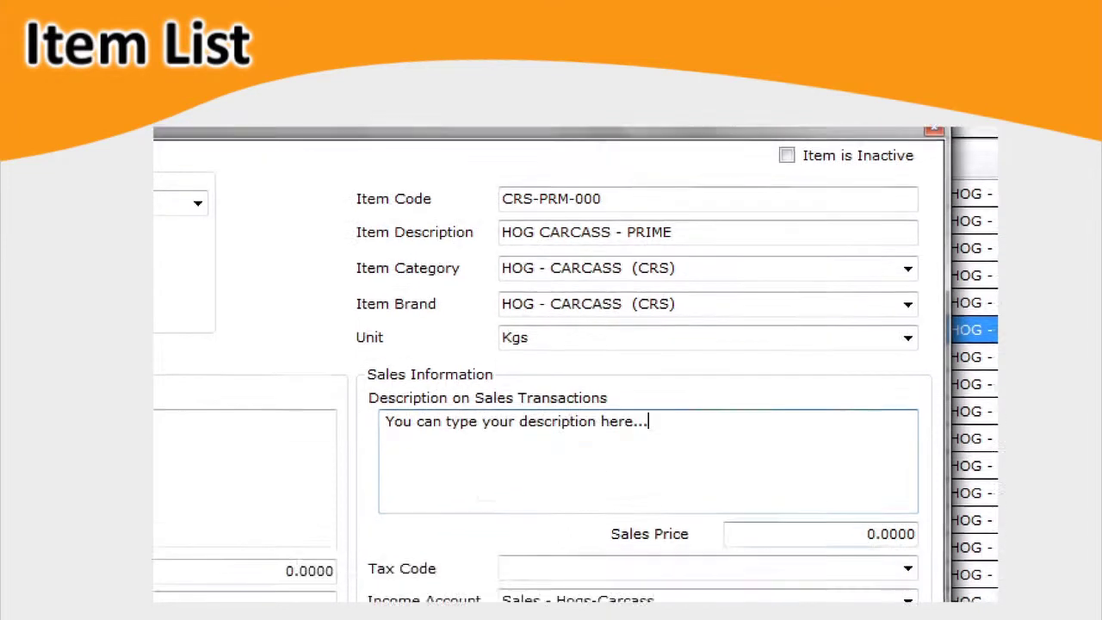
{"action": "key", "text": "Tab"}
{"action": "type", "text": "500.00"}
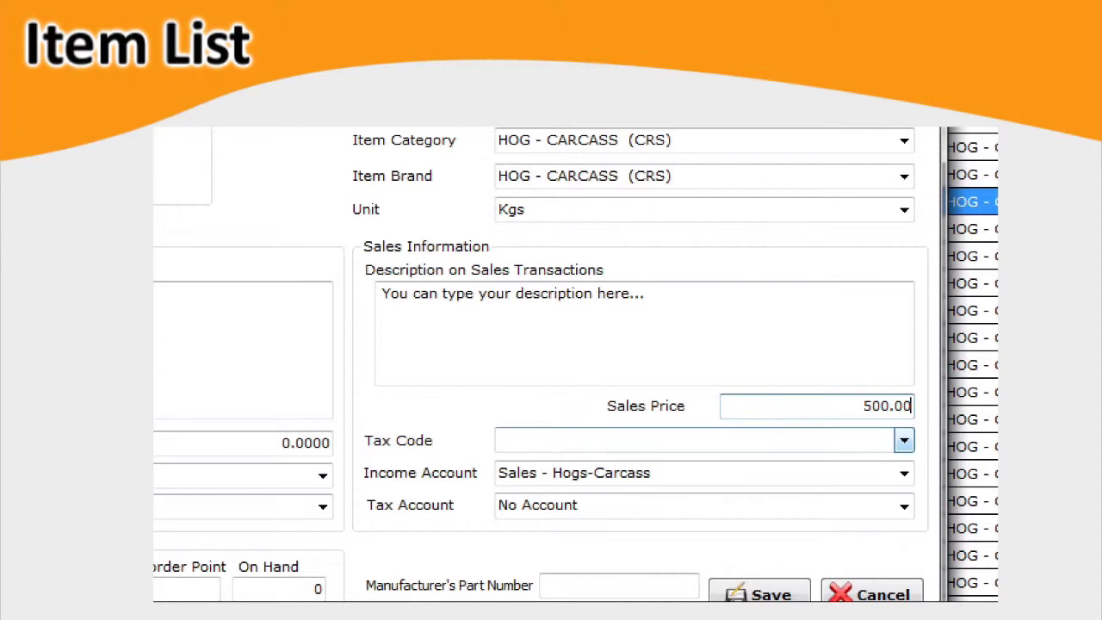
{"action": "left_click", "coordinate": [903, 440]}
{"action": "left_click", "coordinate": [540, 482]}
Keep Sales - Hogs-Carcass as income account and Inventories (Hogs) as asset account.
{"action": "key", "text": "Tab"}
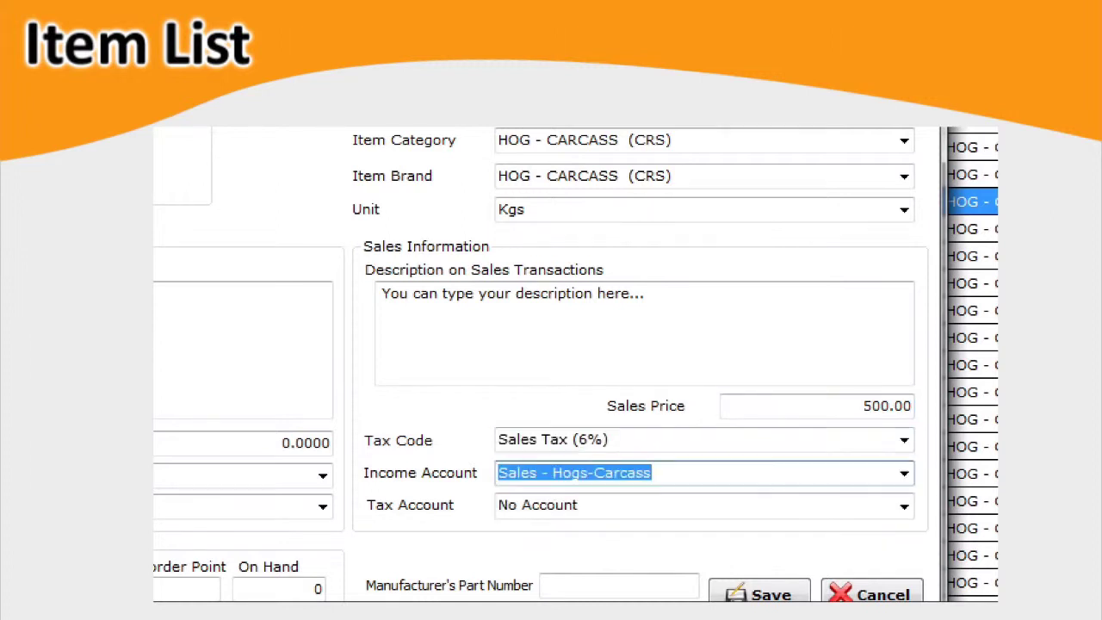
{"action": "left_click", "coordinate": [903, 472]}
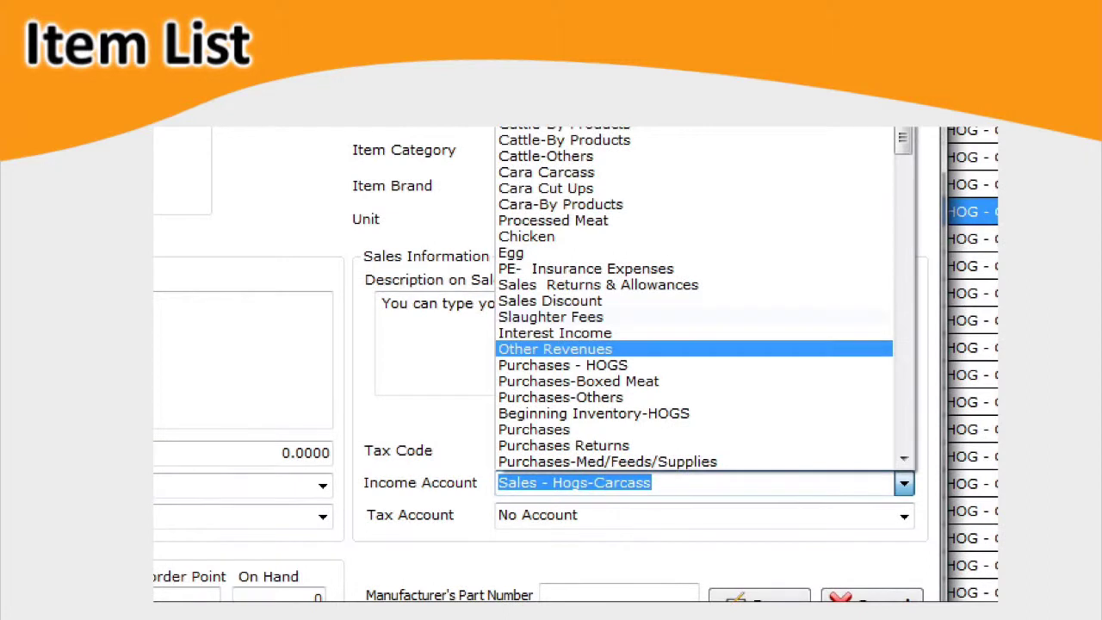
{"action": "key", "text": "Escape"}
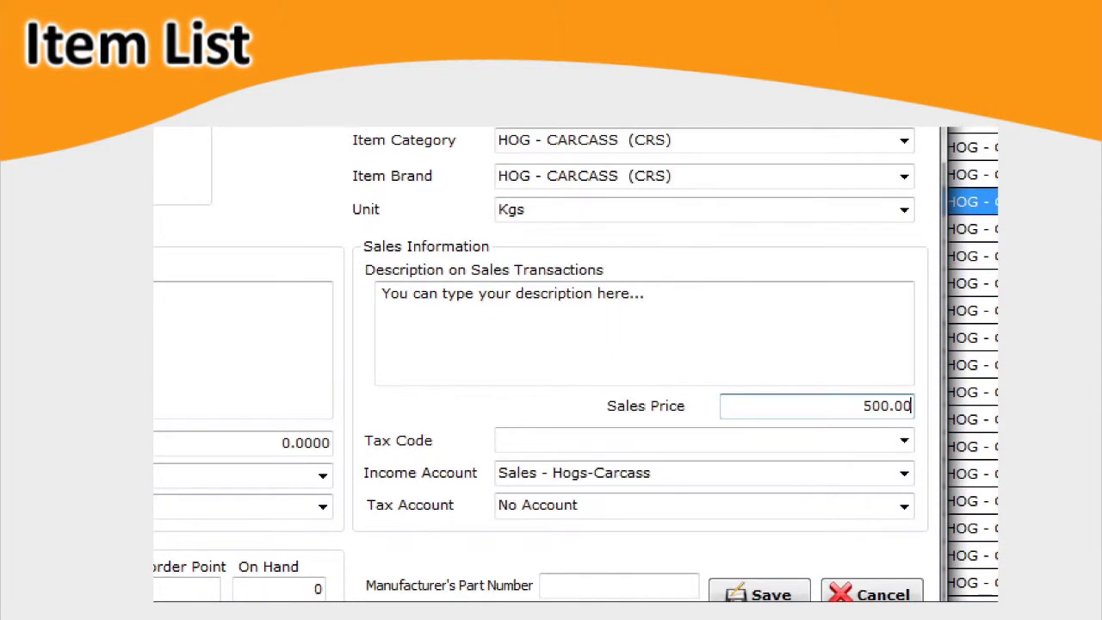
{"action": "key", "text": "Tab"}
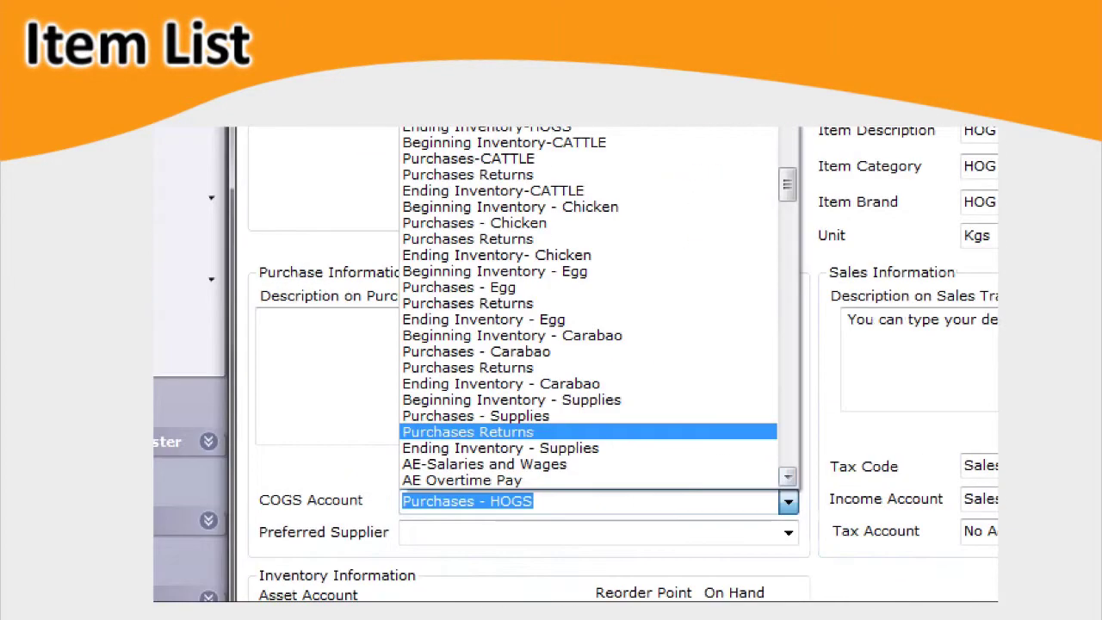
{"action": "key", "text": "Tab"}
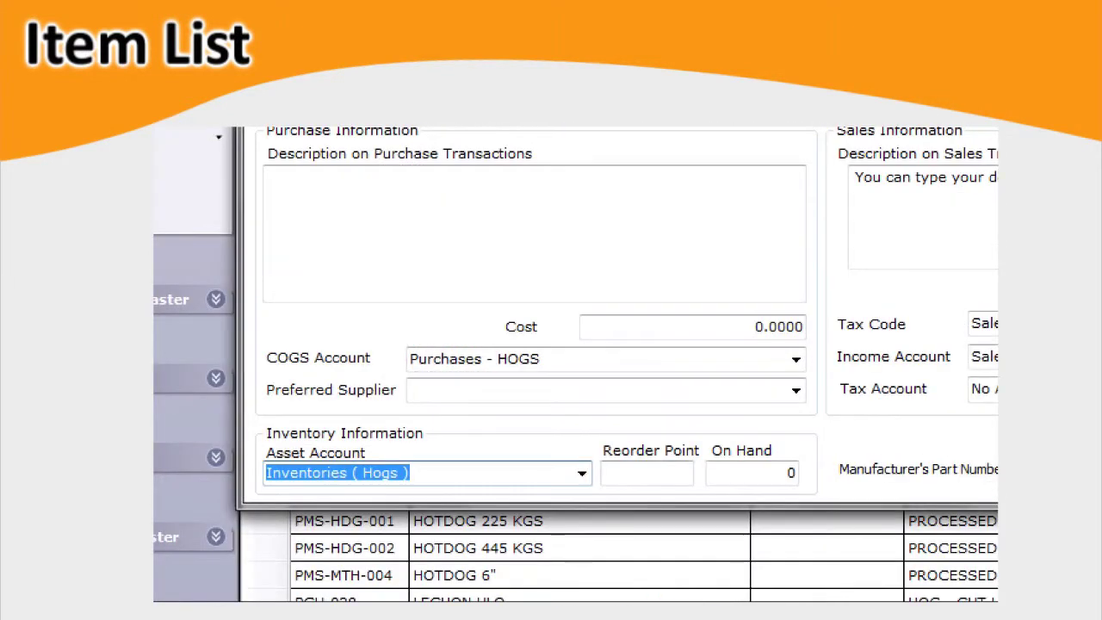
{"action": "left_click", "coordinate": [582, 472]}
{"action": "key", "text": "Escape"}
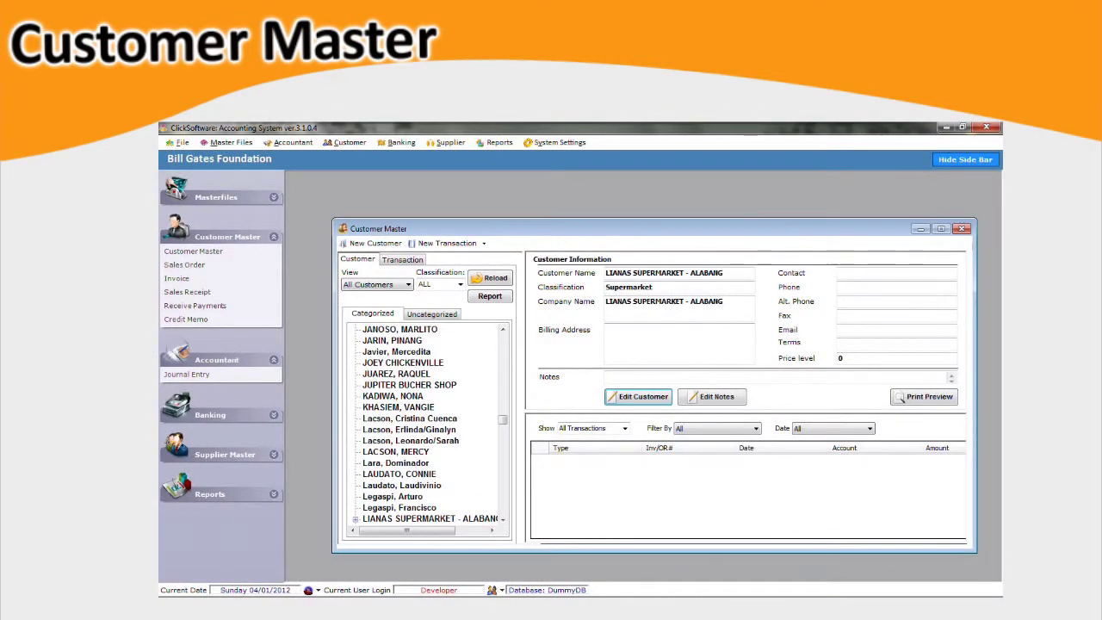
Browse eight customers' details, then select the second customer's sales receipt transaction.
{"action": "scroll", "coordinate": [426, 422], "scroll_direction": "up", "scroll_amount": 10}
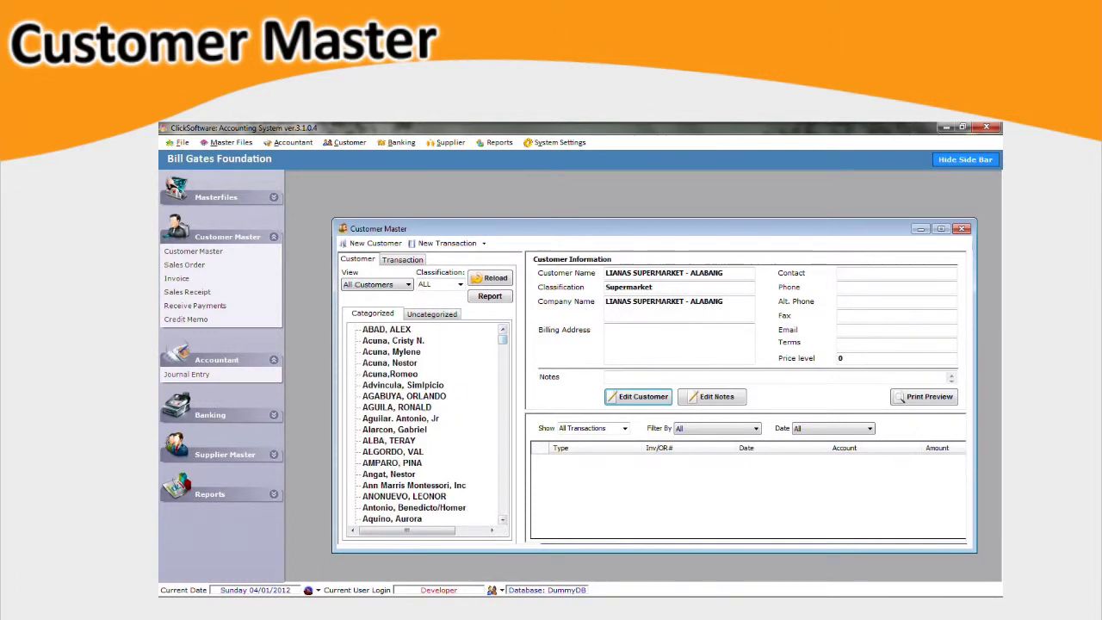
{"action": "left_click", "coordinate": [386, 329]}
{"action": "left_click", "coordinate": [392, 340]}
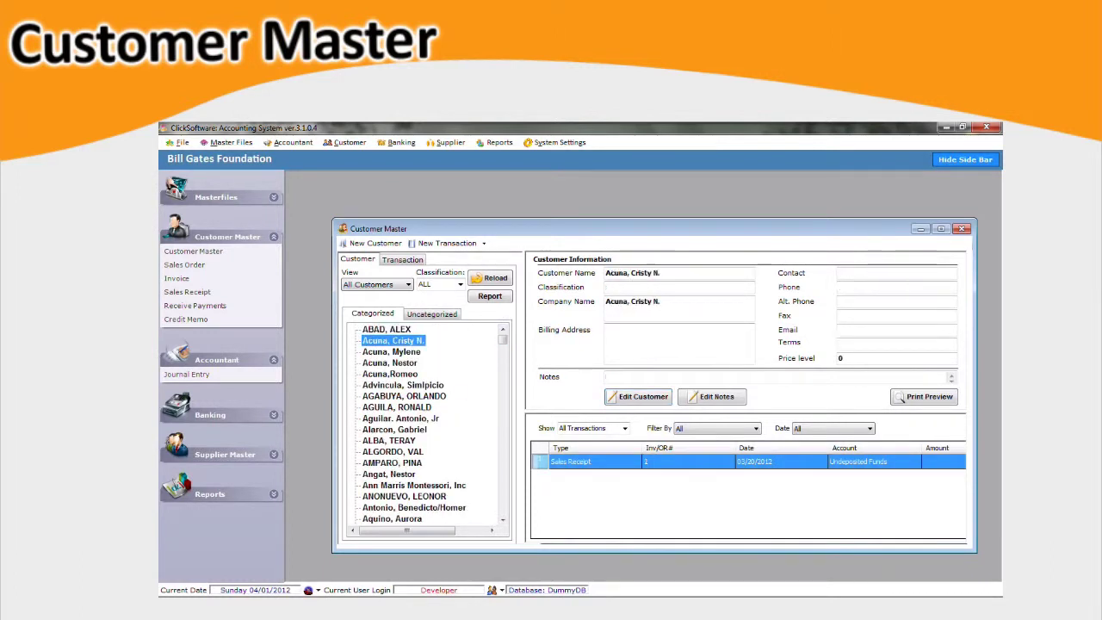
{"action": "left_click", "coordinate": [391, 351]}
{"action": "left_click", "coordinate": [389, 362]}
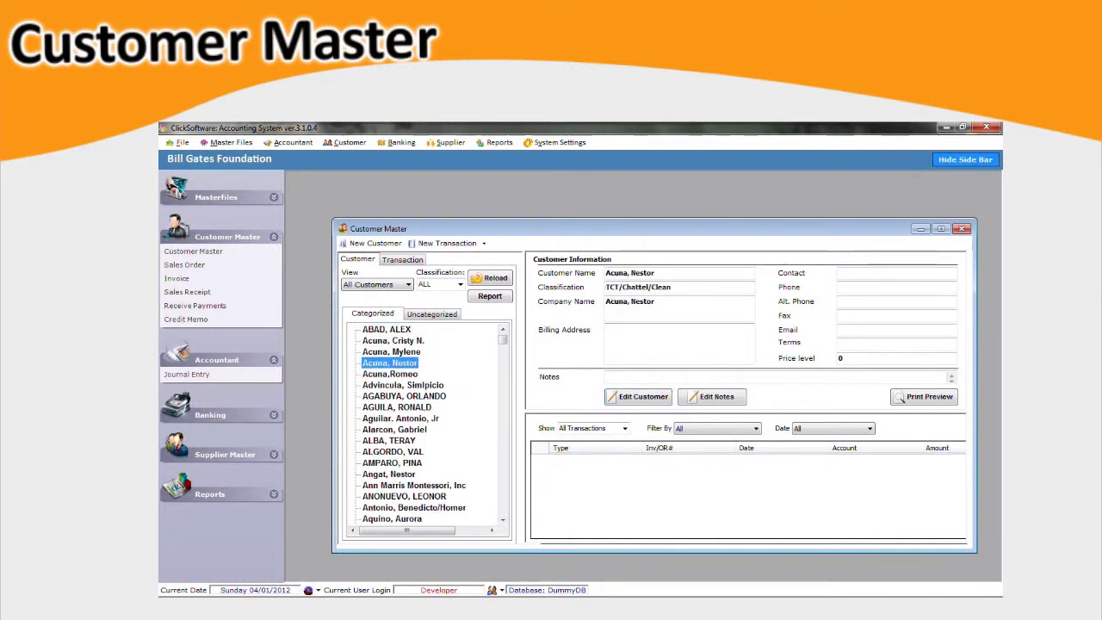
{"action": "left_click", "coordinate": [390, 373]}
{"action": "left_click", "coordinate": [403, 385]}
{"action": "left_click", "coordinate": [404, 396]}
{"action": "left_click", "coordinate": [396, 407]}
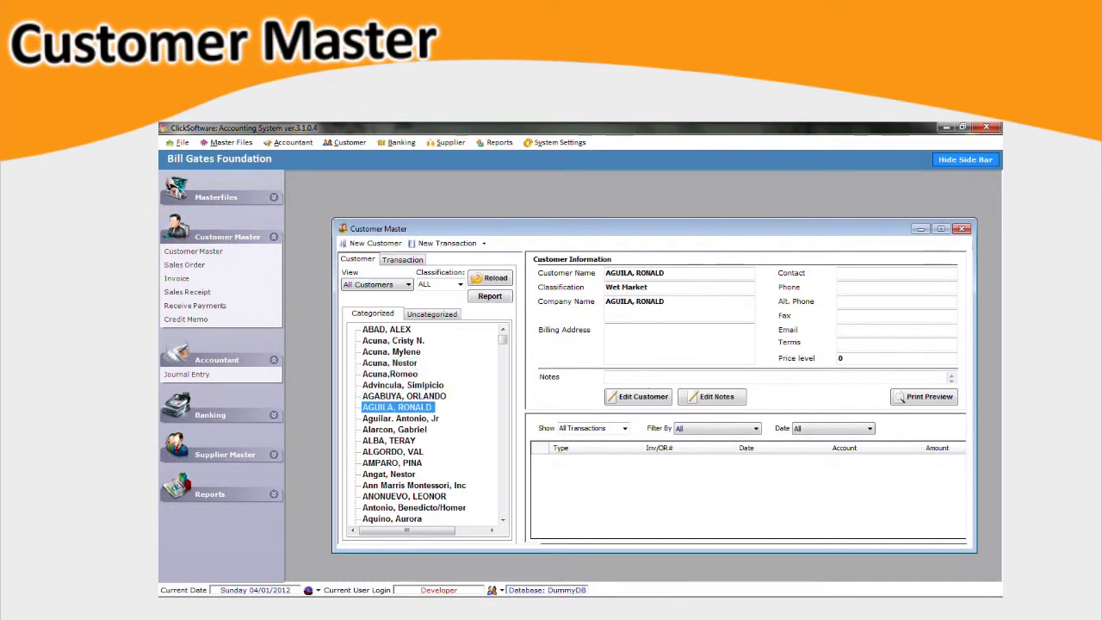
{"action": "left_click", "coordinate": [392, 340]}
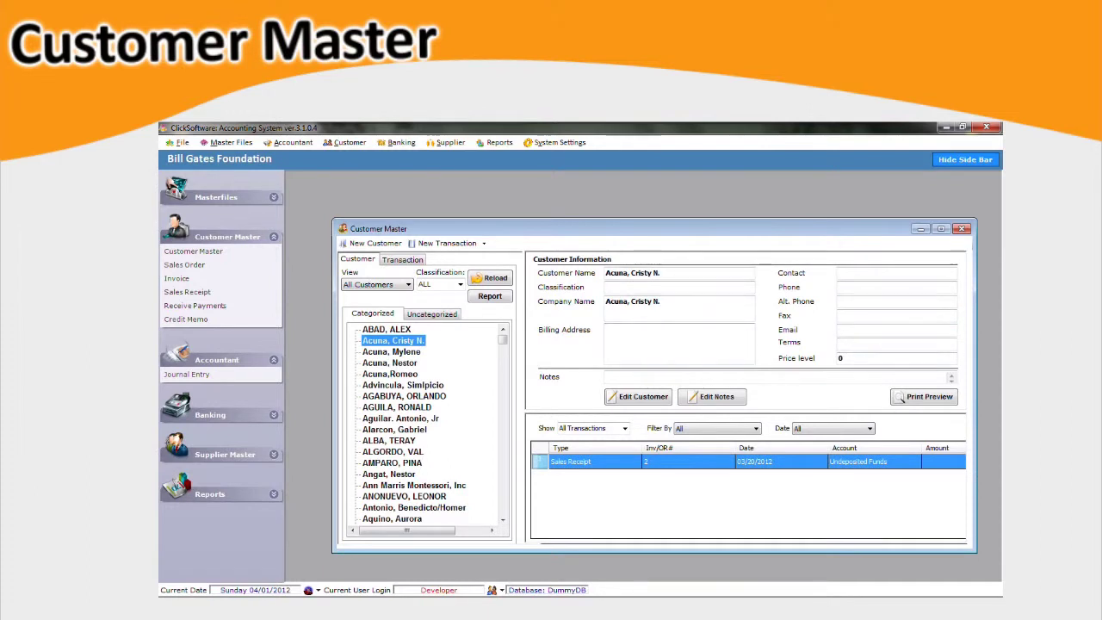
{"action": "left_click", "coordinate": [571, 461]}
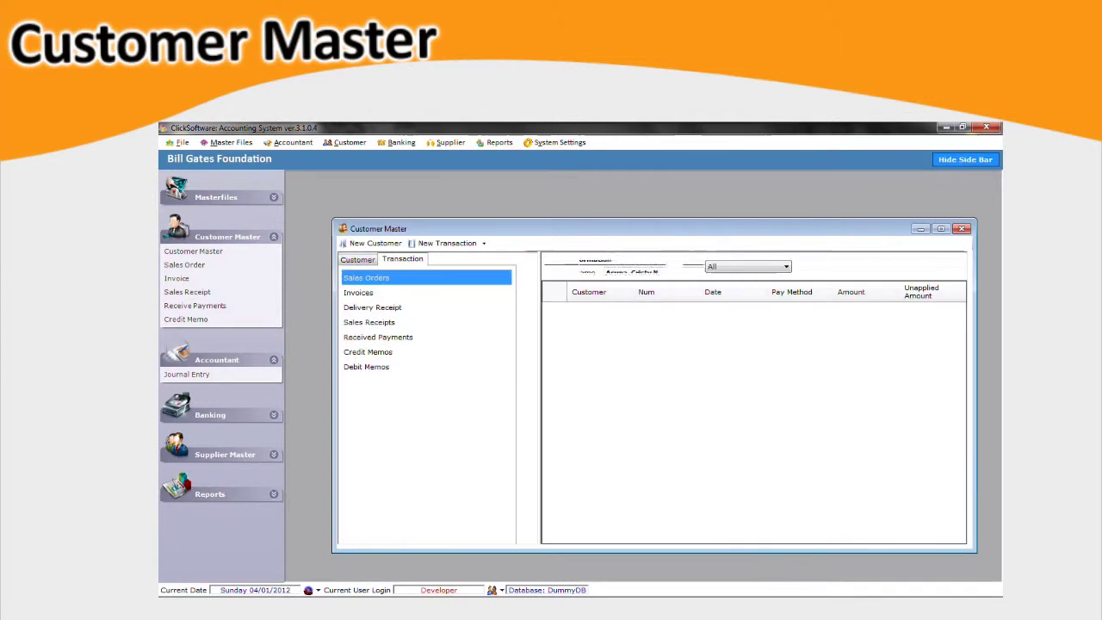
View Invoices, Delivery Receipt, Sales Receipts, Received Payments, Credit and Debit Memos, then return to Customer.
{"action": "left_click", "coordinate": [358, 292]}
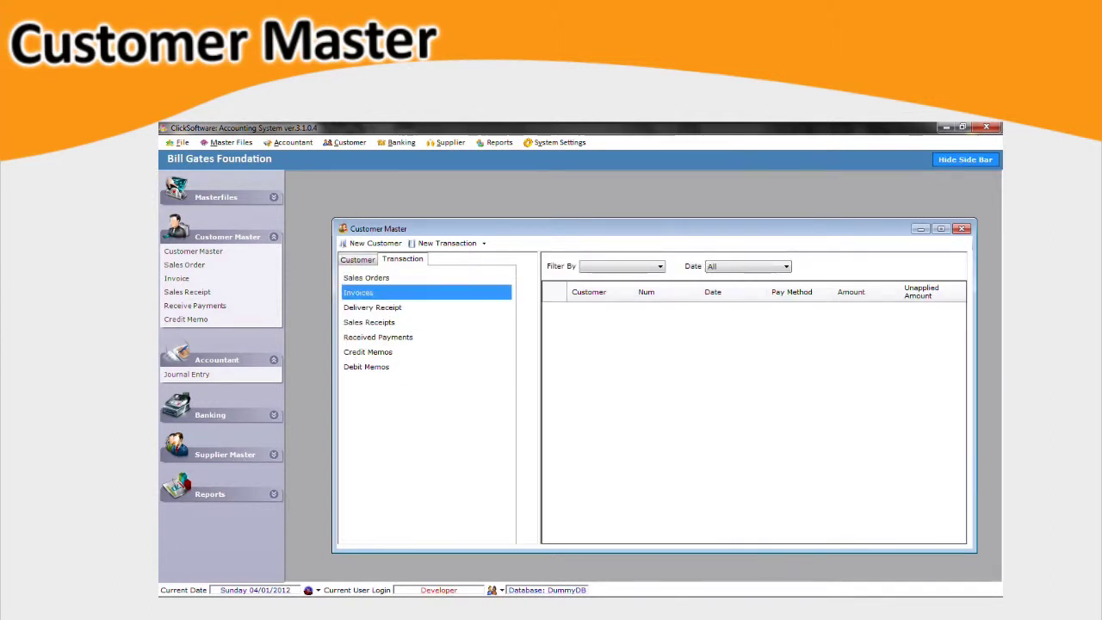
{"action": "left_click", "coordinate": [372, 307]}
{"action": "left_click", "coordinate": [368, 322]}
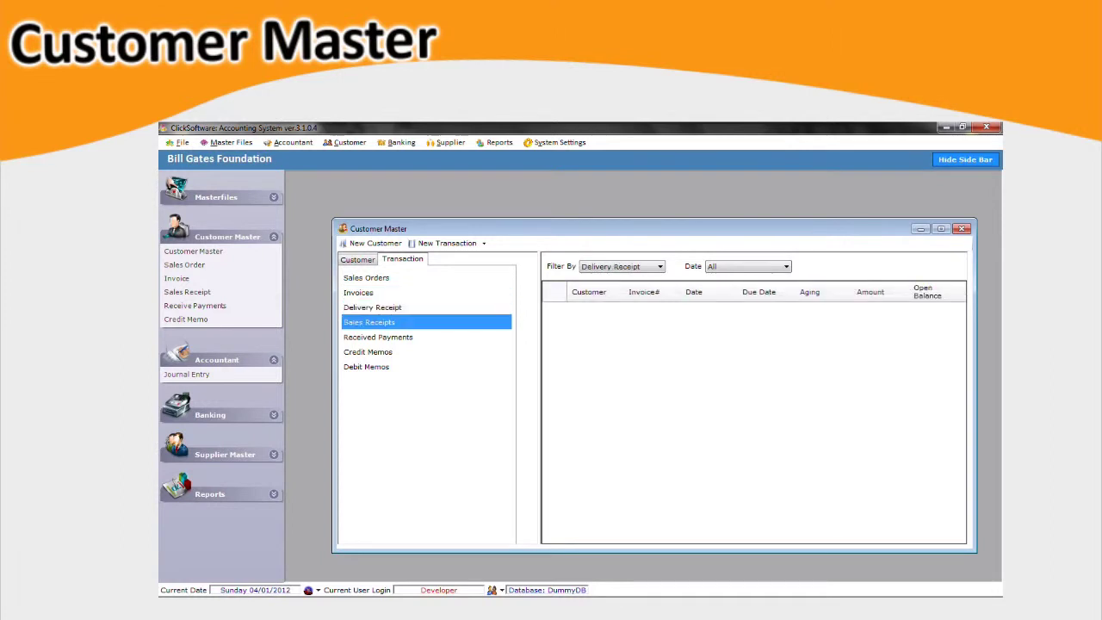
{"action": "left_click", "coordinate": [378, 336]}
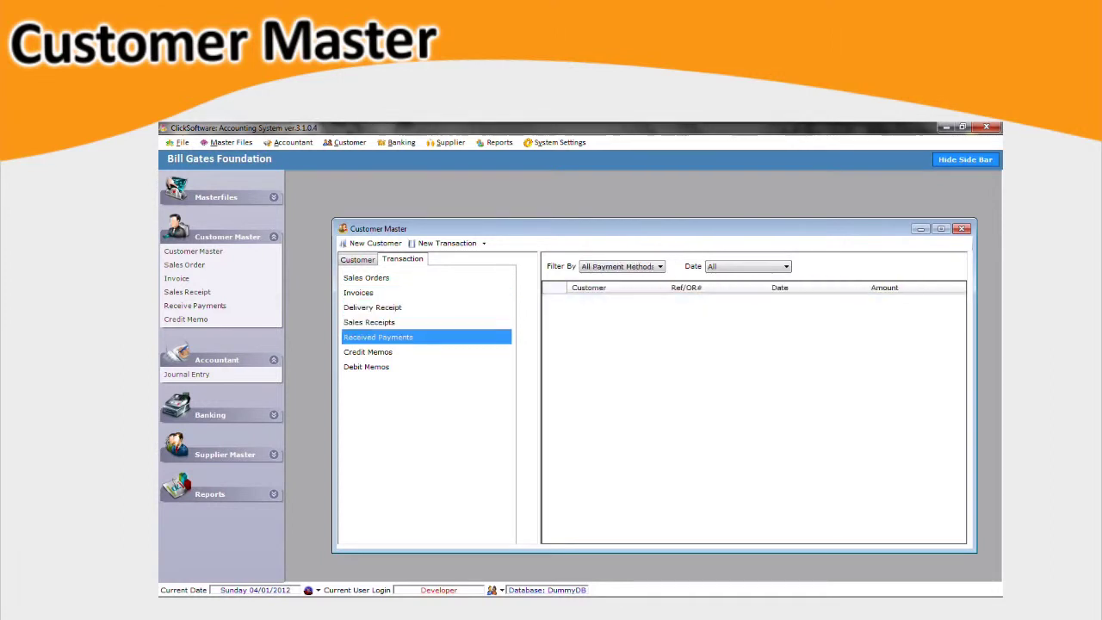
{"action": "left_click", "coordinate": [367, 352]}
{"action": "left_click", "coordinate": [366, 367]}
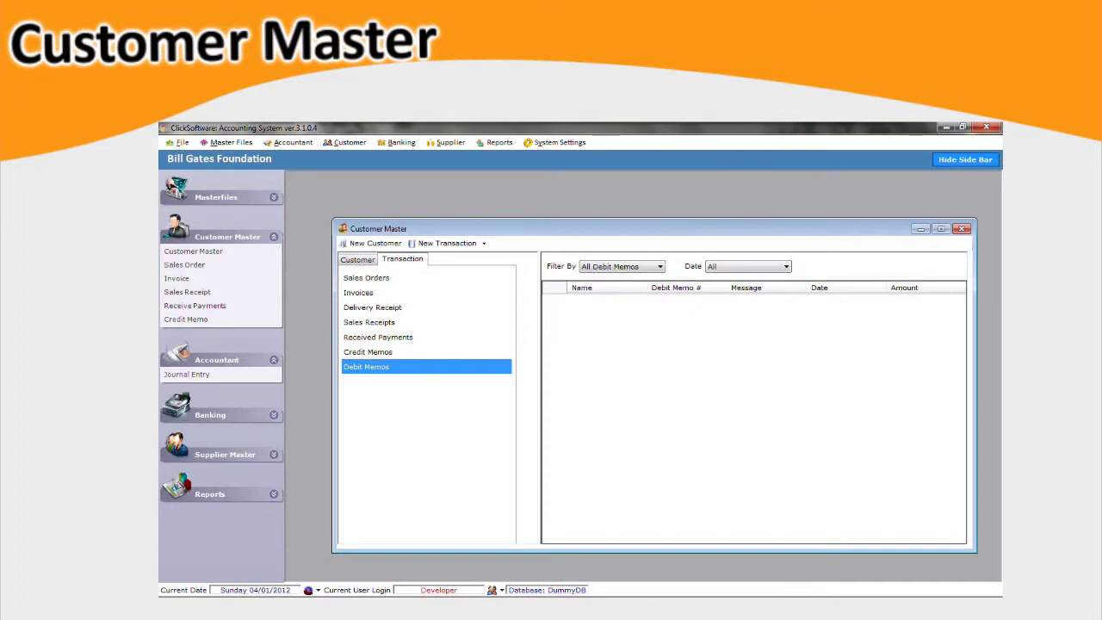
{"action": "left_click", "coordinate": [358, 259]}
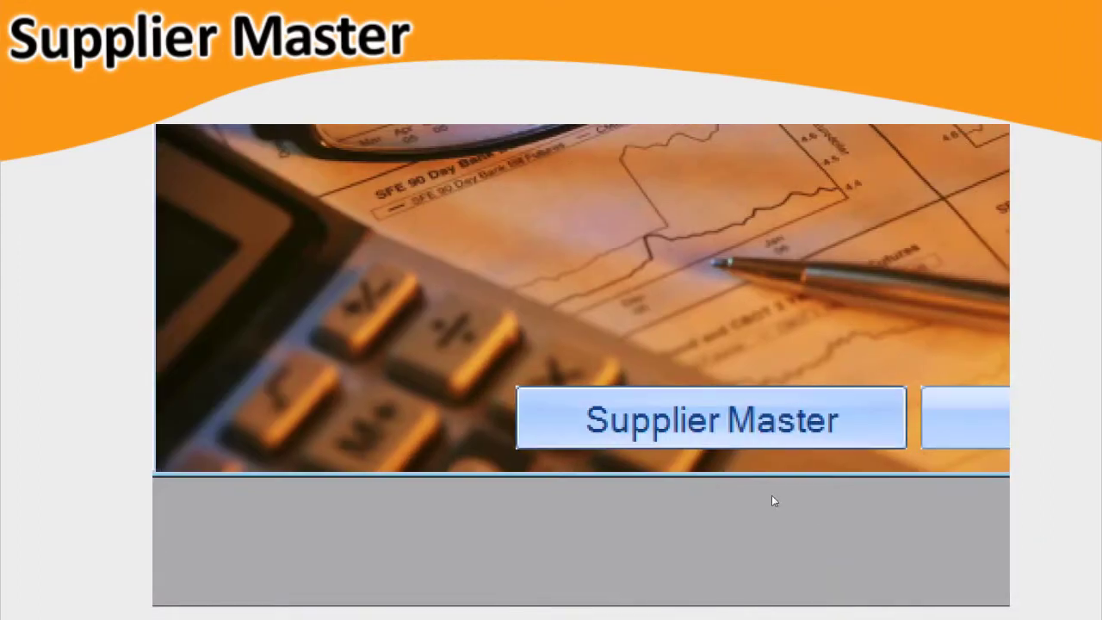
Open the Supplier Master and view details for 8th Avenue and two further suppliers.
{"action": "left_click", "coordinate": [766, 439]}
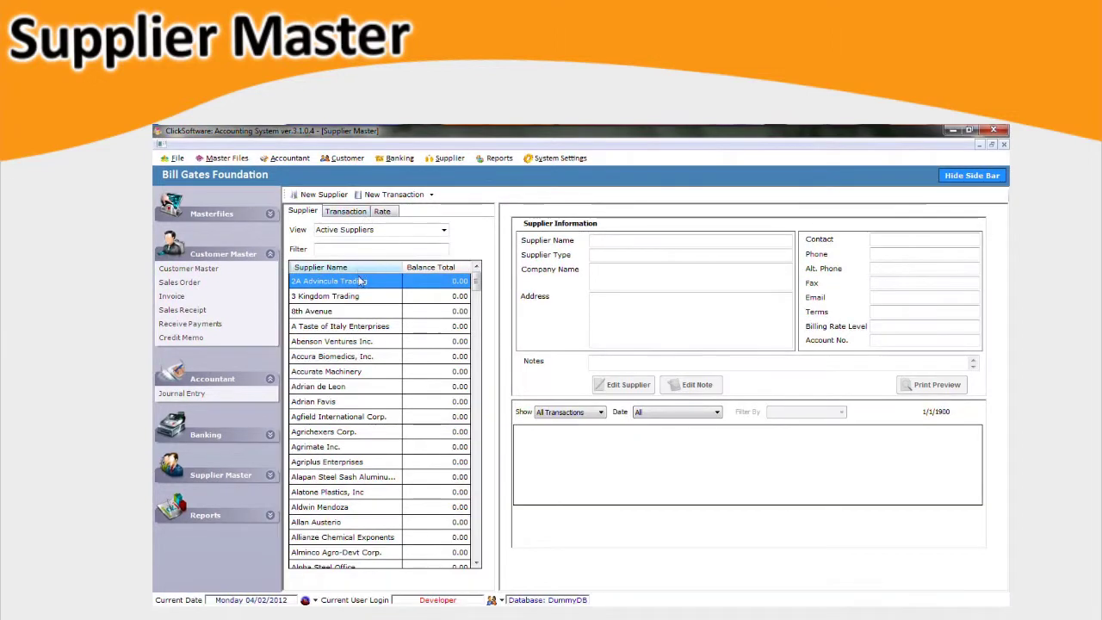
{"action": "left_click", "coordinate": [356, 310]}
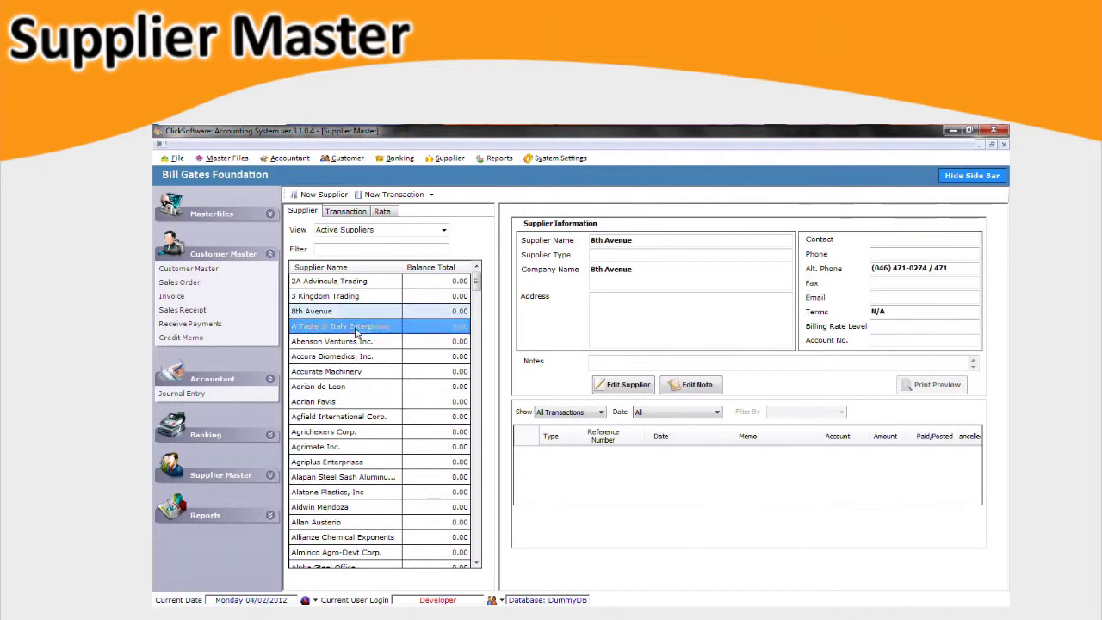
{"action": "left_click", "coordinate": [356, 341]}
{"action": "left_click", "coordinate": [357, 355]}
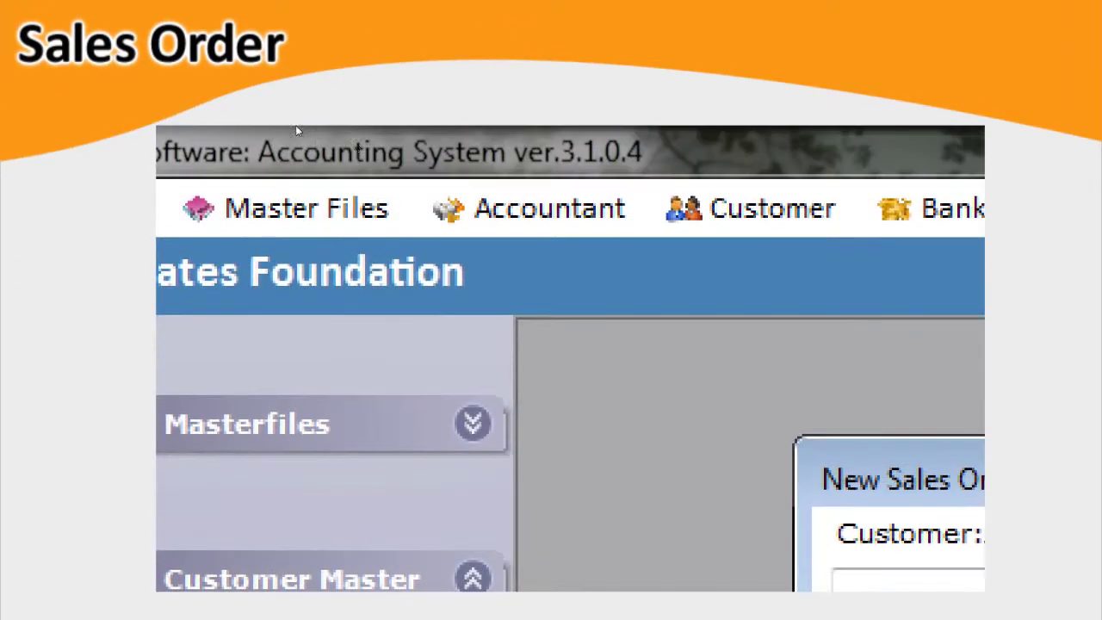
Start a new sales order with BEEF BY-PRODUCTS, quantity 200, on line 1.
{"action": "left_click", "coordinate": [473, 194]}
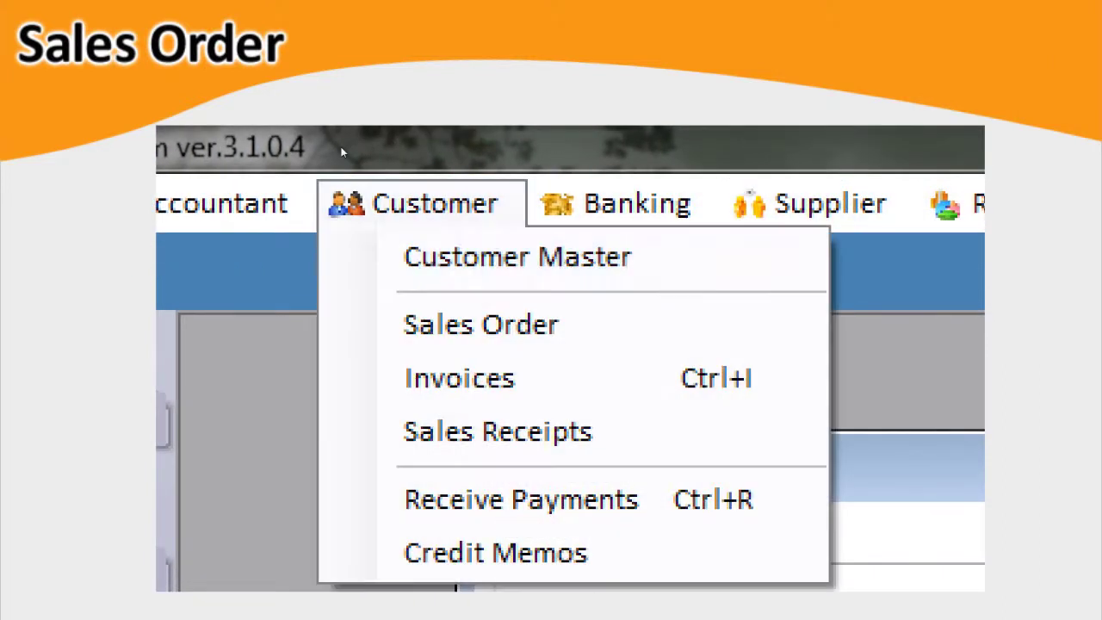
{"action": "key", "text": "Down"}
{"action": "key", "text": "Down"}
{"action": "key", "text": "Return"}
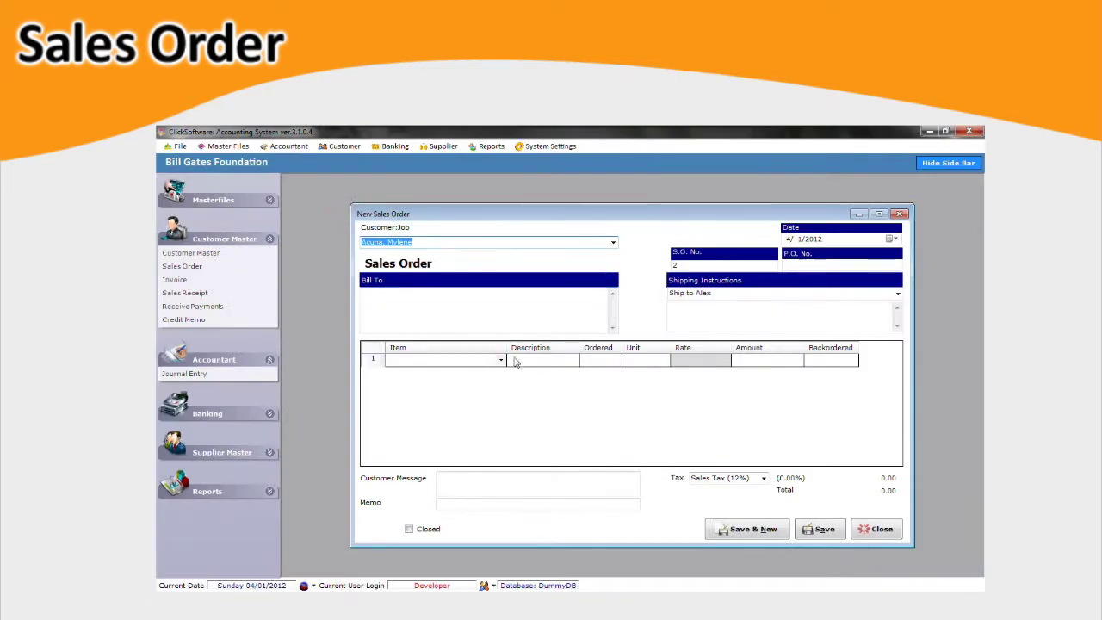
{"action": "left_click", "coordinate": [501, 361]}
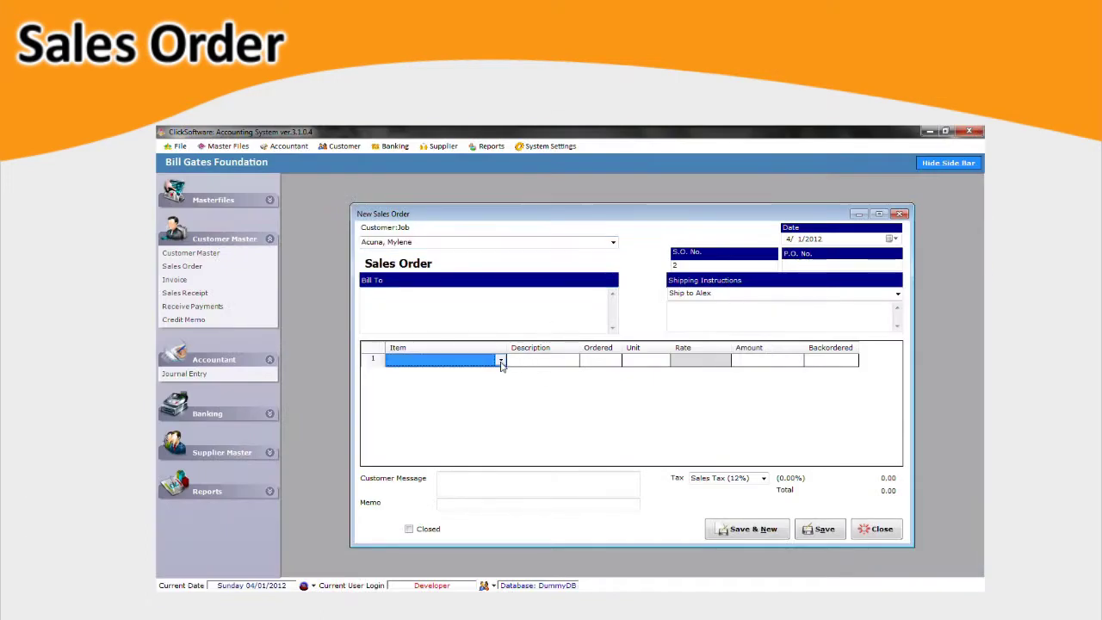
{"action": "left_click", "coordinate": [465, 138]}
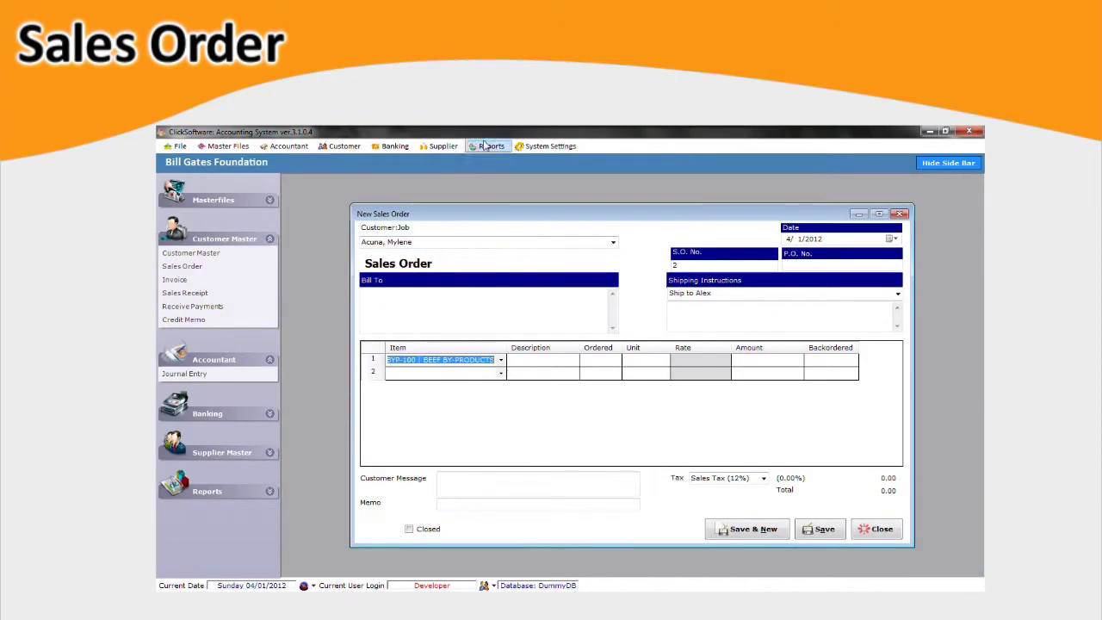
{"action": "left_click", "coordinate": [530, 367]}
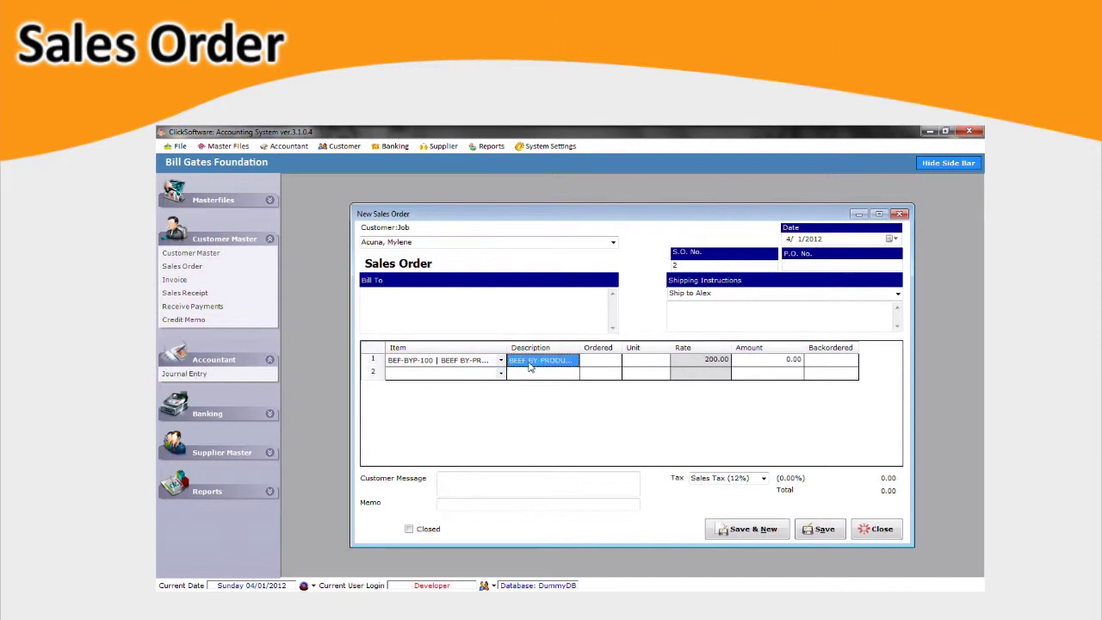
{"action": "left_click", "coordinate": [590, 366]}
{"action": "type", "text": "2"}
{"action": "key", "text": "Tab"}
{"action": "key", "text": "Tab"}
{"action": "key", "text": "Tab"}
{"action": "key", "text": "Tab"}
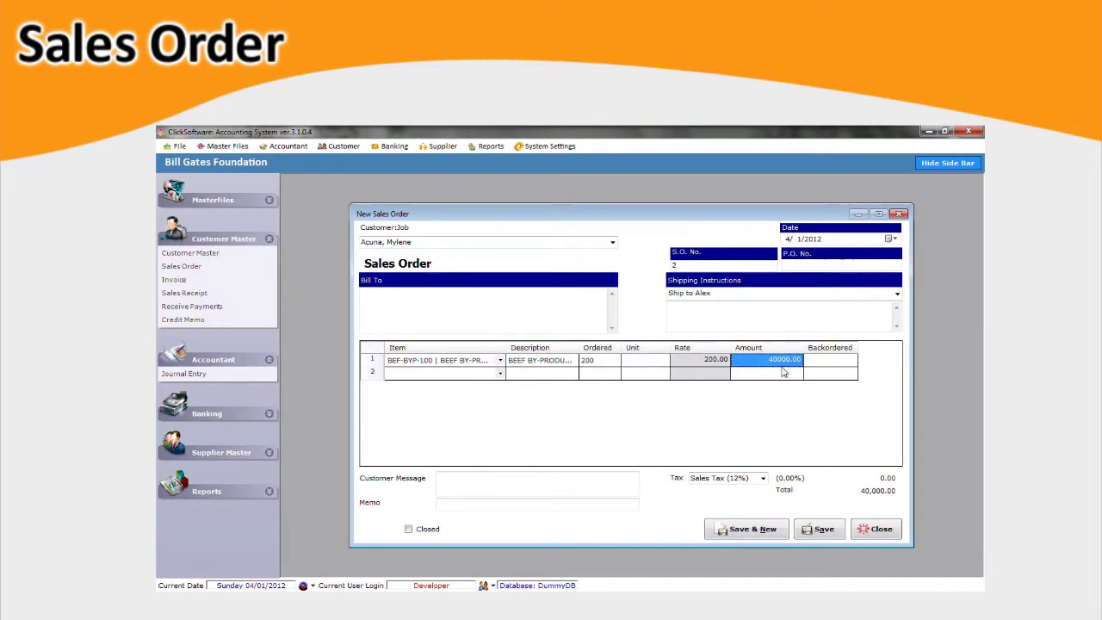
Add BEEF ENTRAILS FRESH LOCAL on line 2: quantity 150 at rate 300.
{"action": "left_click", "coordinate": [495, 376]}
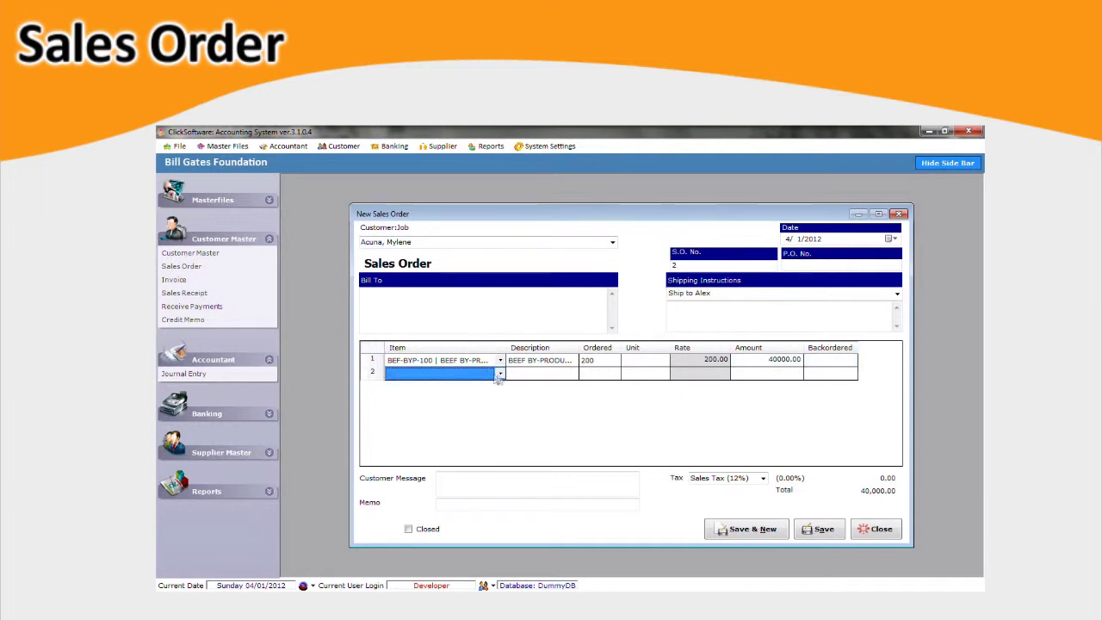
{"action": "left_click", "coordinate": [499, 375]}
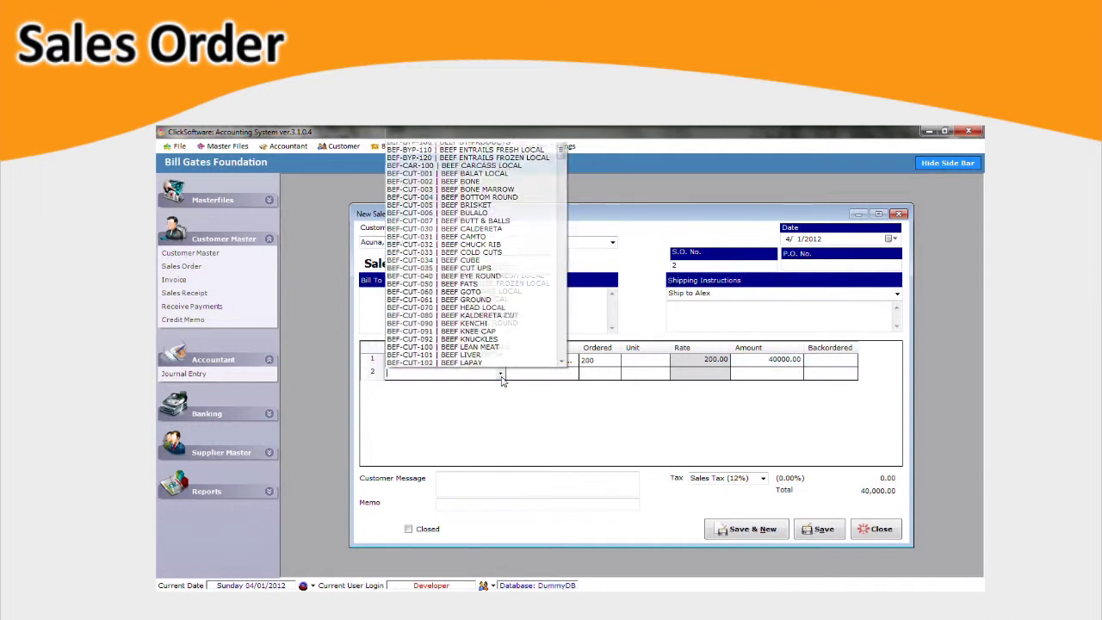
{"action": "left_click", "coordinate": [505, 152]}
{"action": "left_click", "coordinate": [541, 373]}
{"action": "left_click", "coordinate": [589, 372]}
{"action": "type", "text": "150"}
{"action": "key", "text": "Tab"}
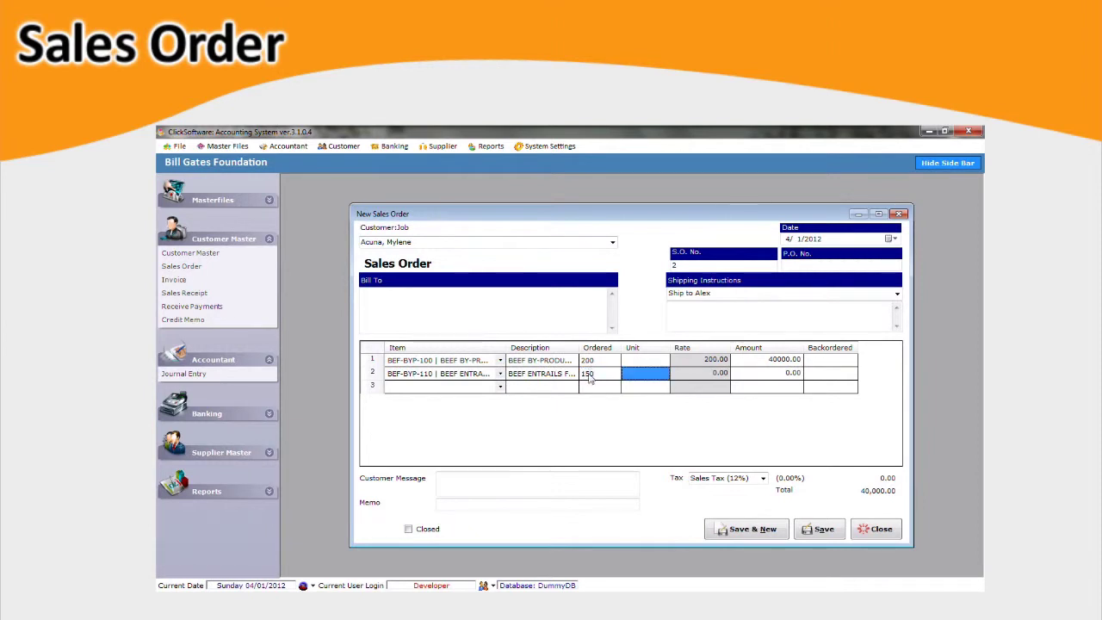
{"action": "key", "text": "Tab"}
{"action": "type", "text": "300"}
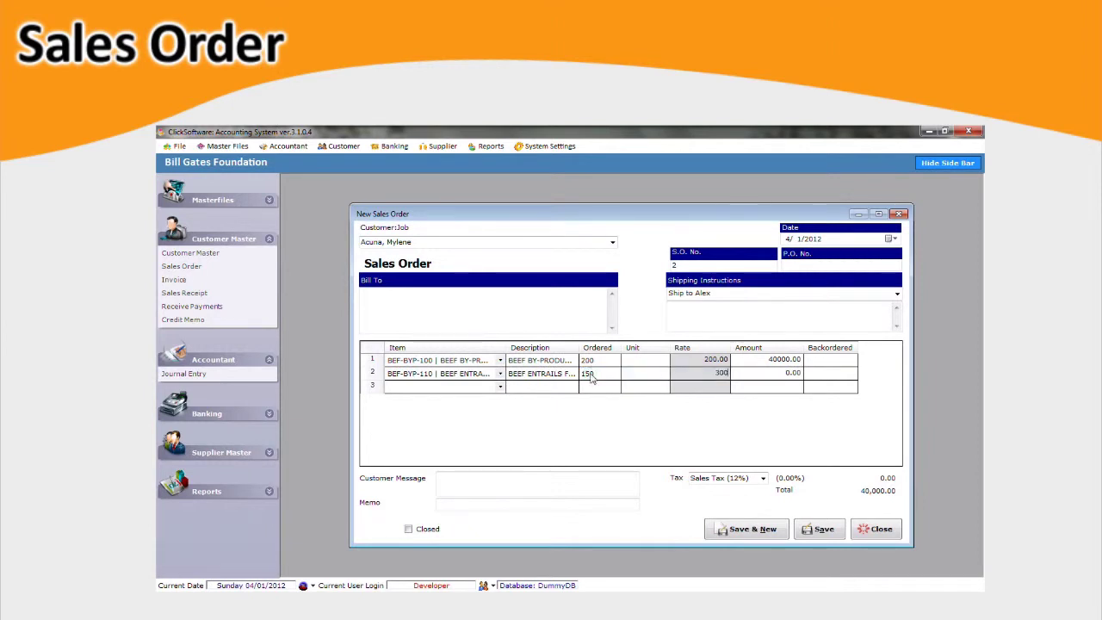
{"action": "key", "text": "Tab"}
Add a customer message, apply Sales Tax (12%) for a 95,200.00 total, and close.
{"action": "left_click", "coordinate": [622, 476]}
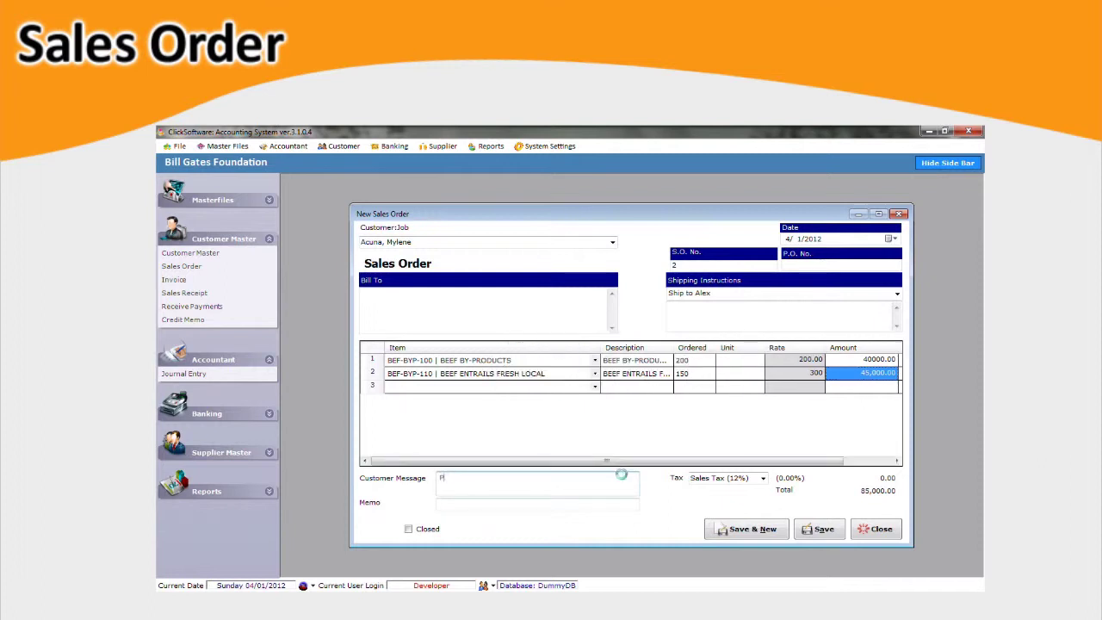
{"action": "type", "text": "Place yo"}
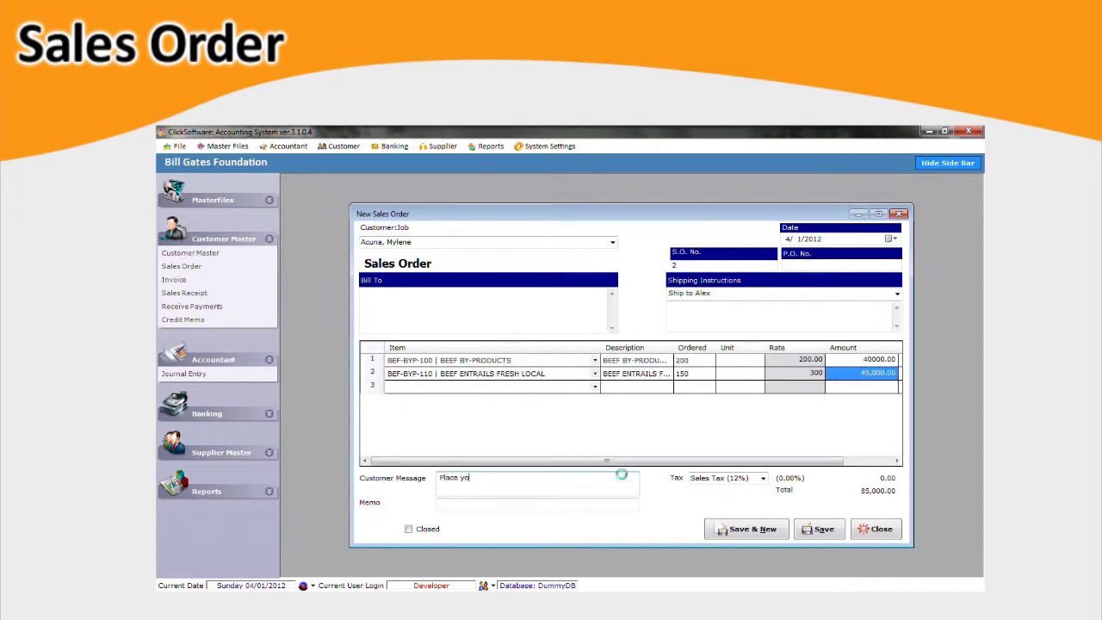
{"action": "type", "text": "ur Message here.."}
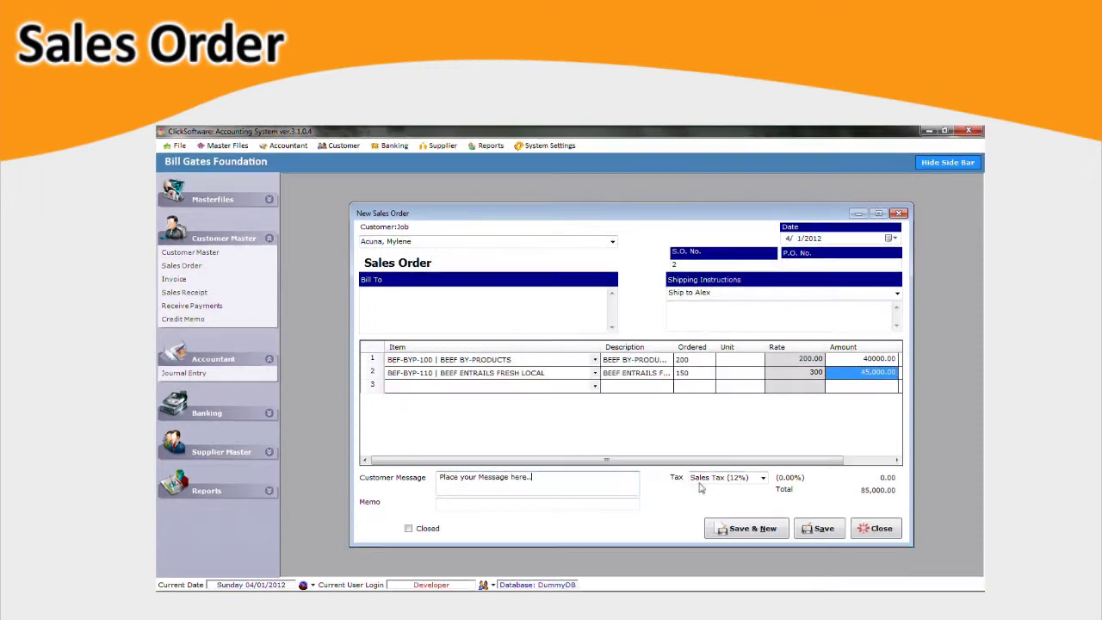
{"action": "left_click", "coordinate": [762, 478]}
{"action": "left_click", "coordinate": [758, 497]}
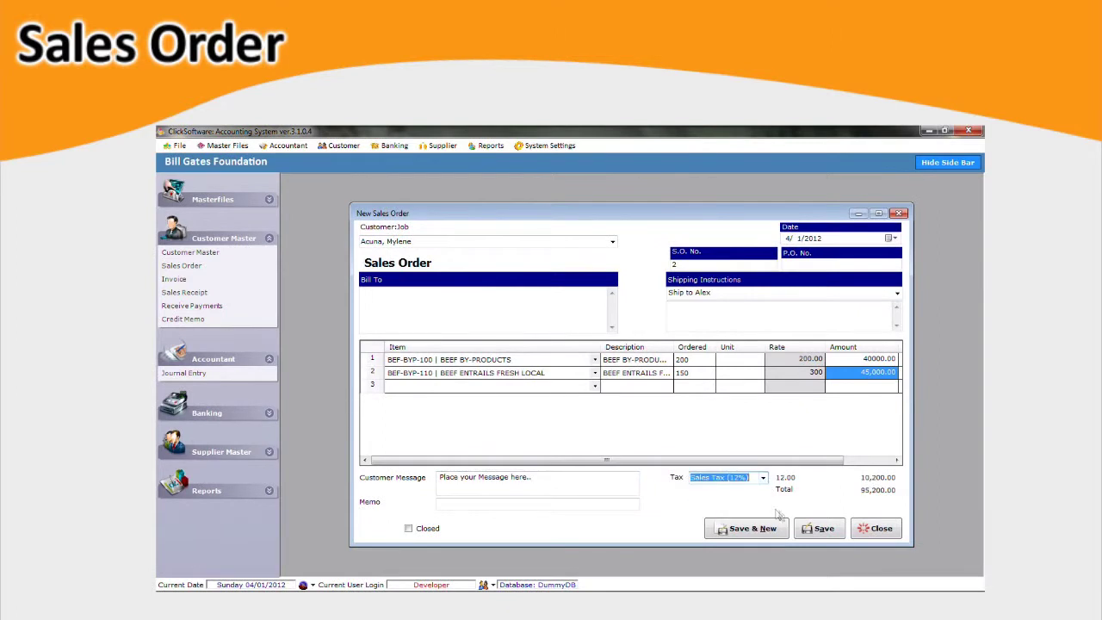
{"action": "left_click", "coordinate": [892, 534]}
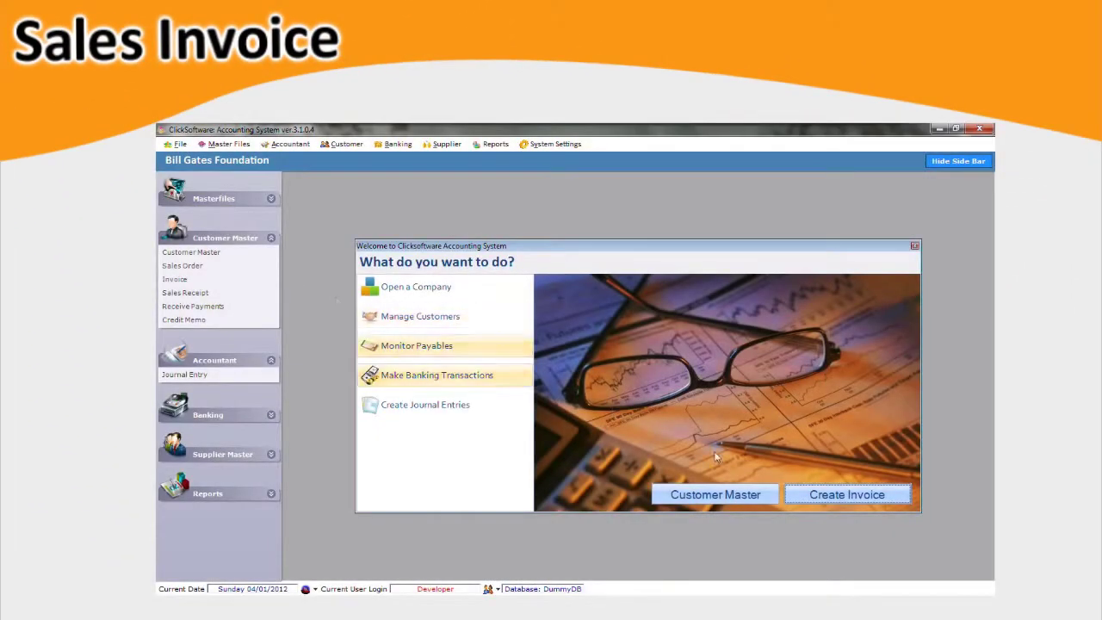
Create a new invoice filled from the customer's sales order 2.
{"action": "left_click", "coordinate": [906, 503]}
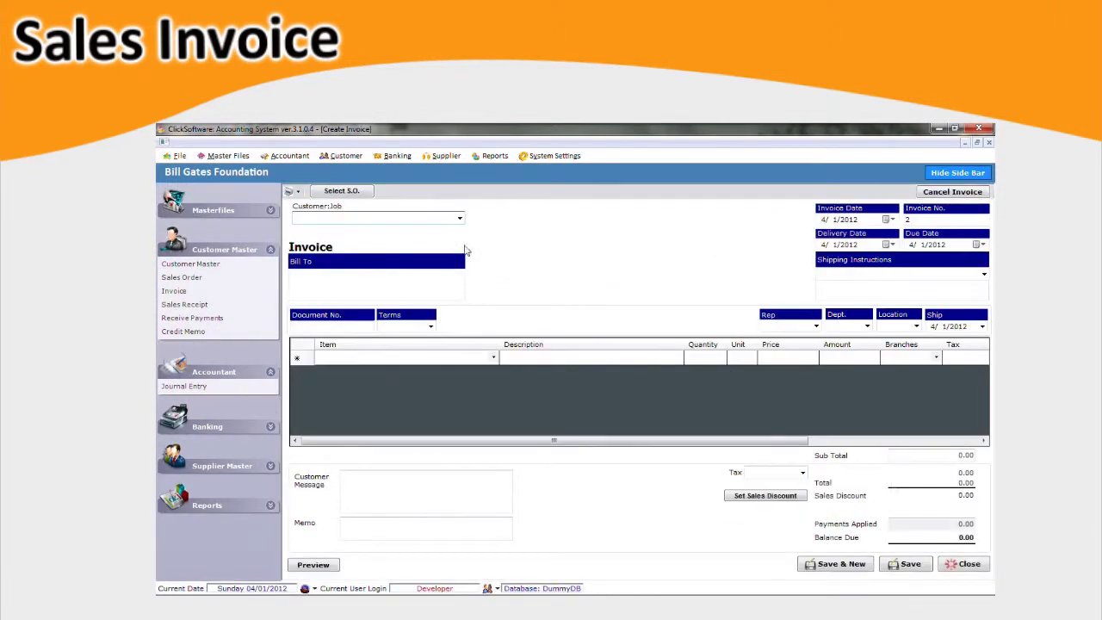
{"action": "left_click", "coordinate": [361, 193]}
{"action": "left_click", "coordinate": [602, 311]}
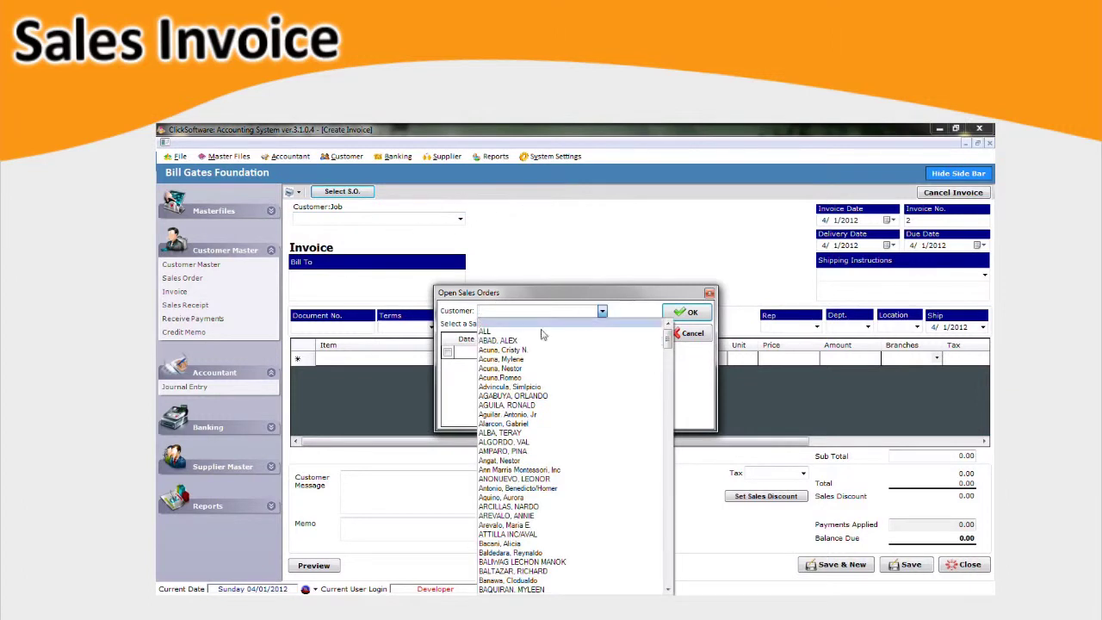
{"action": "left_click", "coordinate": [508, 350]}
{"action": "left_click", "coordinate": [448, 353]}
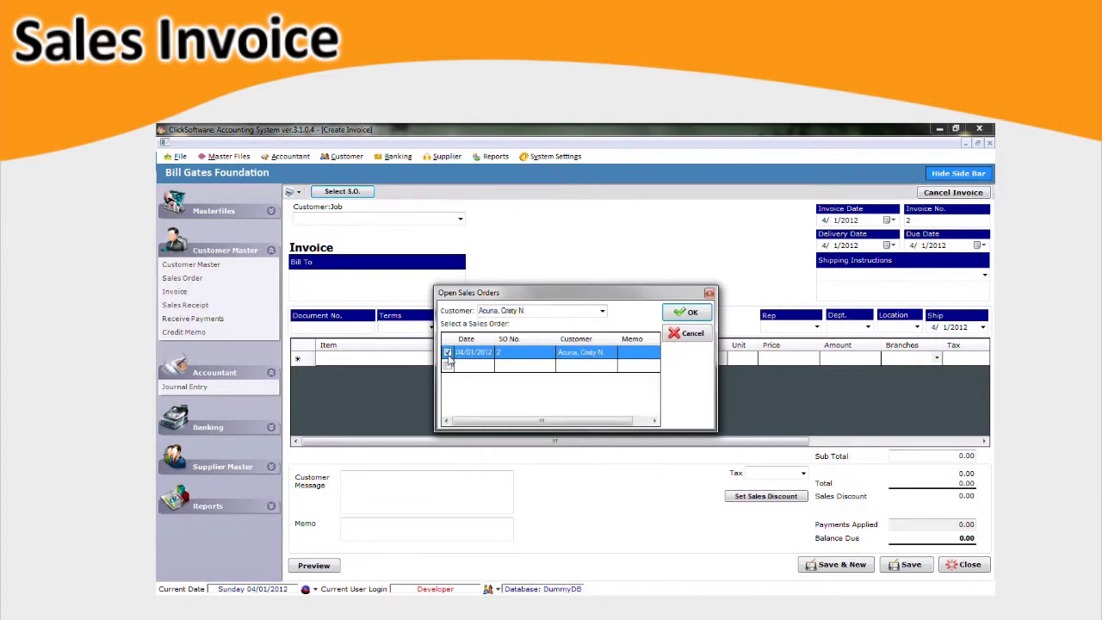
{"action": "left_click", "coordinate": [686, 312]}
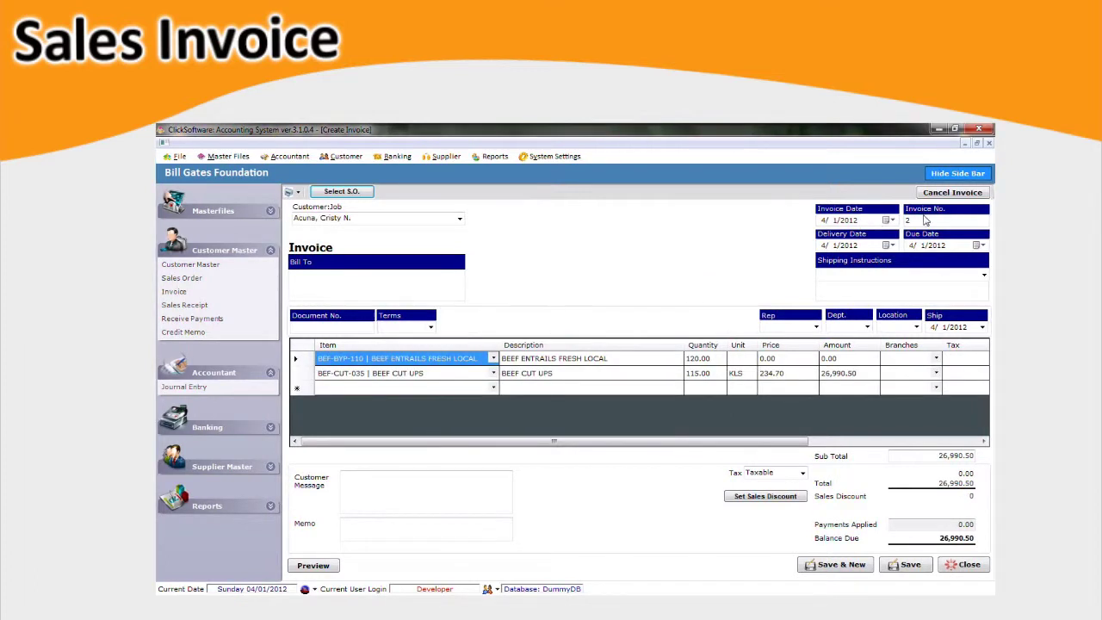
Change the first item's price to 200.
{"action": "left_click", "coordinate": [790, 324]}
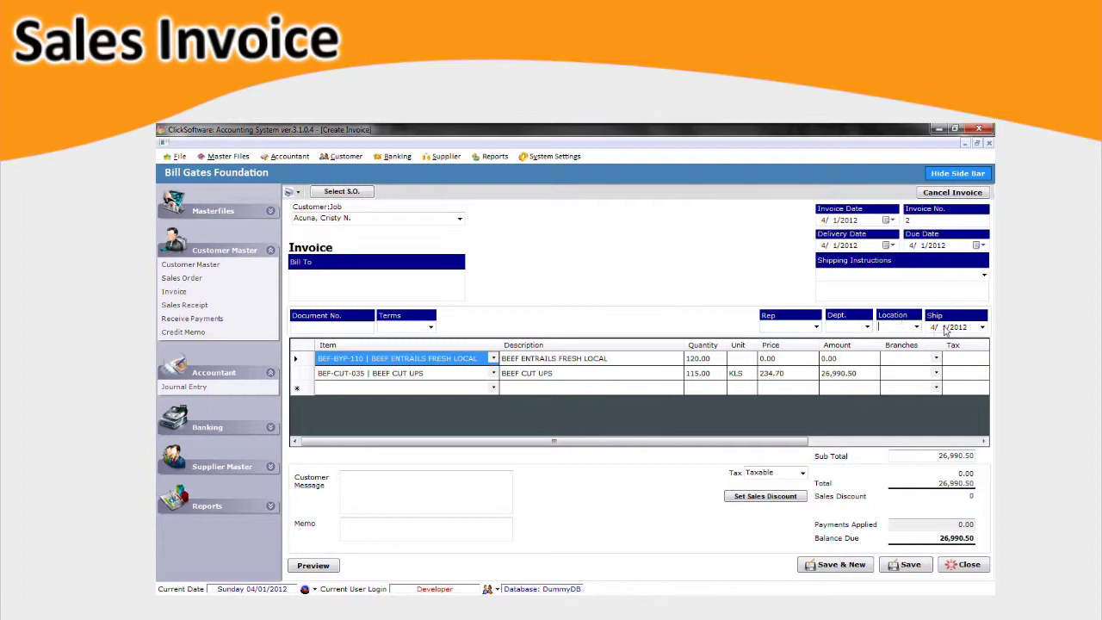
{"action": "left_click", "coordinate": [784, 359]}
{"action": "type", "text": "200"}
{"action": "key", "text": "Tab"}
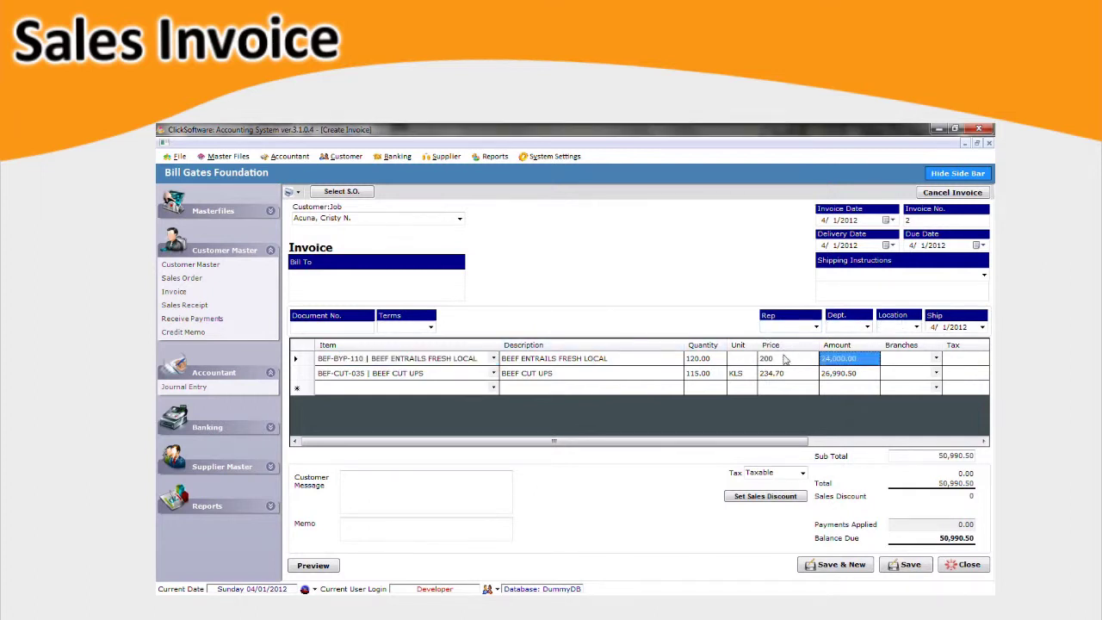
{"action": "key", "text": "Tab"}
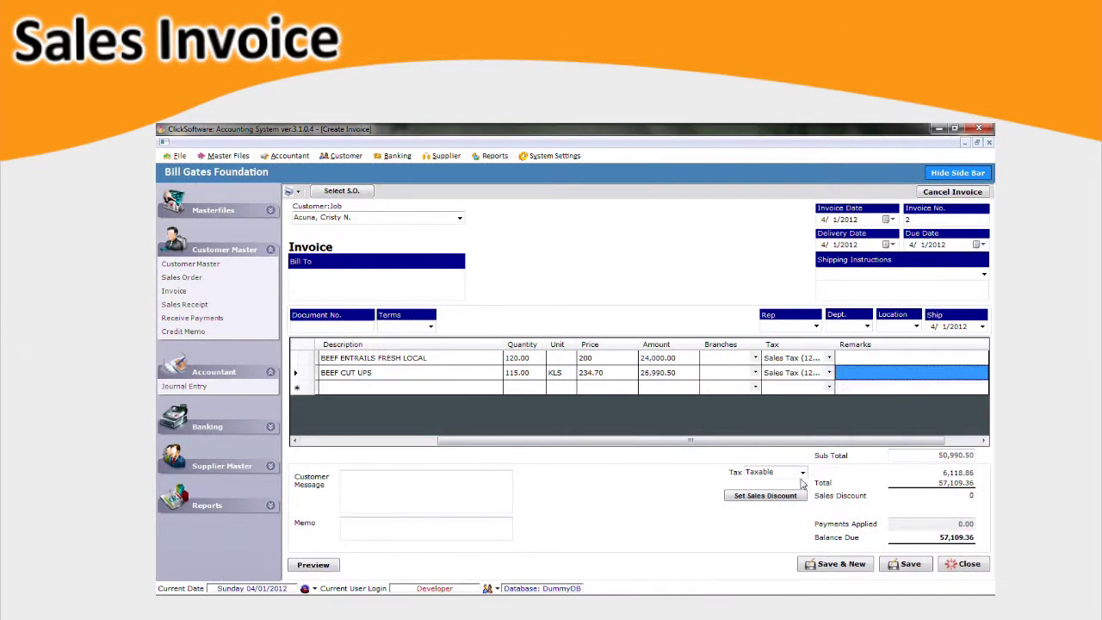
Set the invoice tax to Taxable.
{"action": "left_click", "coordinate": [798, 474]}
{"action": "left_click", "coordinate": [793, 525]}
{"action": "left_click", "coordinate": [764, 496]}
{"action": "left_click", "coordinate": [641, 398]}
{"action": "left_click", "coordinate": [802, 472]}
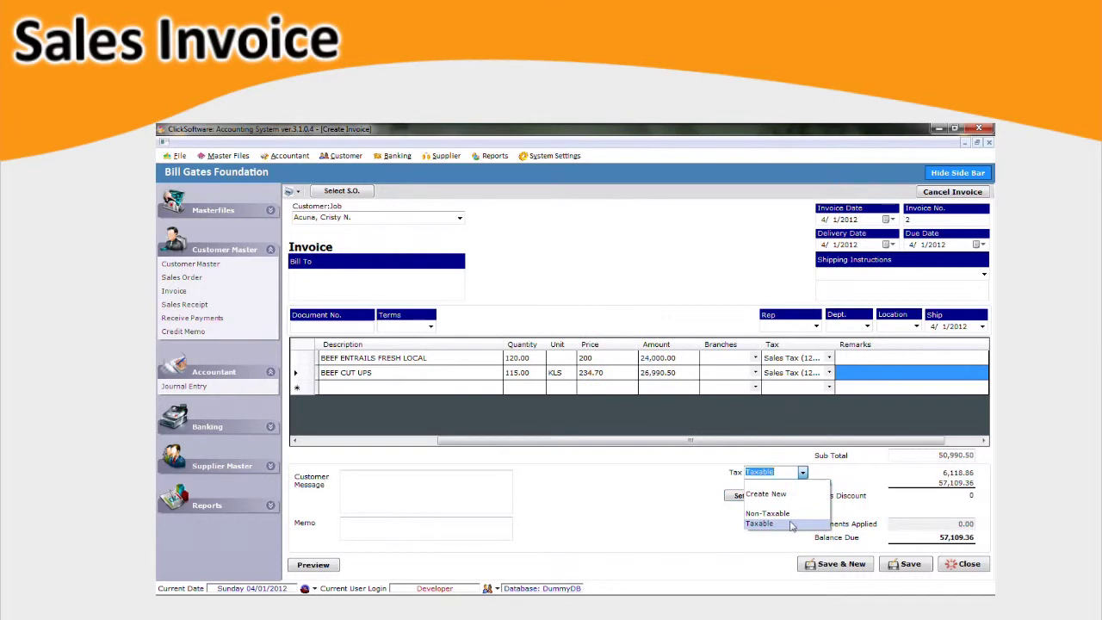
{"action": "left_click", "coordinate": [792, 525]}
Apply a 10% percentage sales discount and save the invoice.
{"action": "left_click", "coordinate": [765, 496]}
{"action": "left_click", "coordinate": [584, 332]}
{"action": "left_click", "coordinate": [584, 333]}
{"action": "left_click", "coordinate": [500, 349]}
{"action": "left_click", "coordinate": [500, 367]}
{"action": "left_click", "coordinate": [496, 348]}
{"action": "left_click", "coordinate": [496, 332]}
{"action": "left_click", "coordinate": [585, 331]}
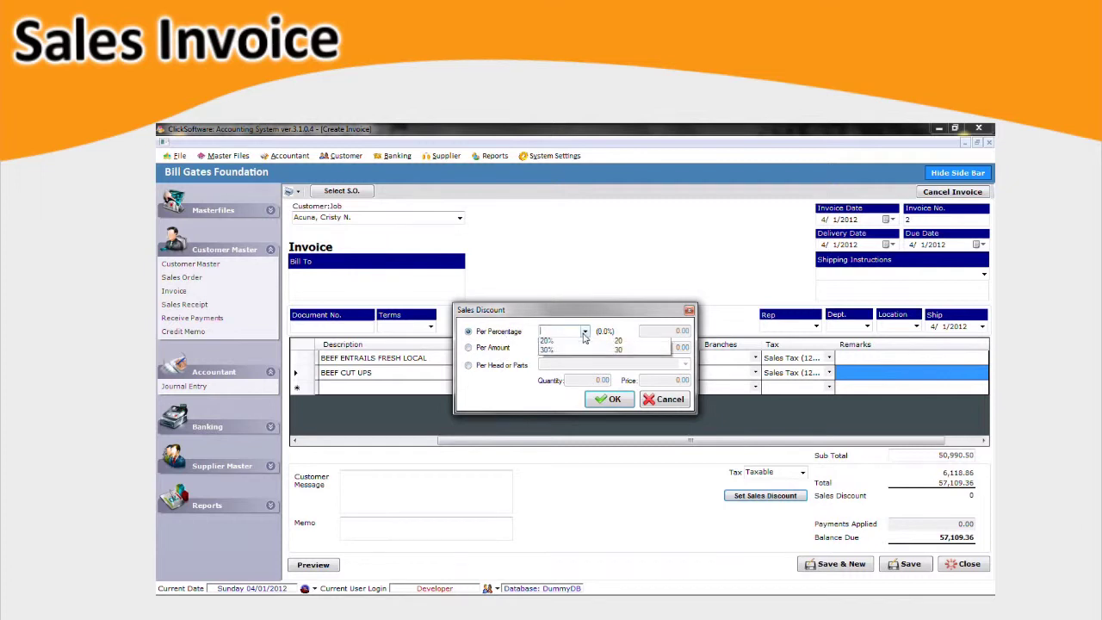
{"action": "left_click", "coordinate": [582, 353]}
{"action": "left_click", "coordinate": [609, 399]}
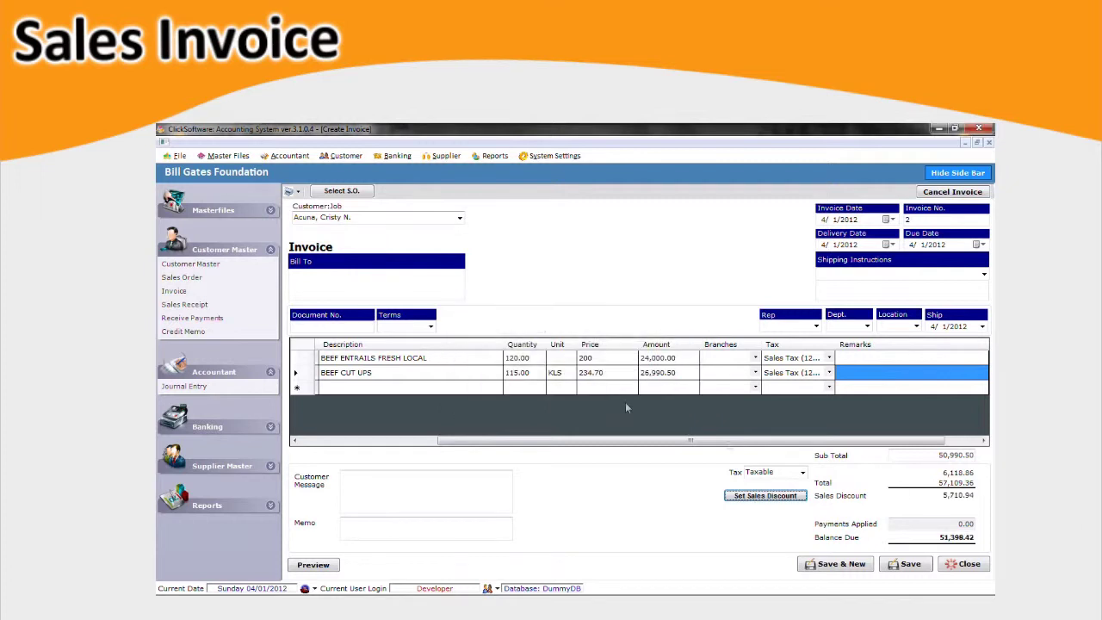
{"action": "left_click", "coordinate": [929, 566]}
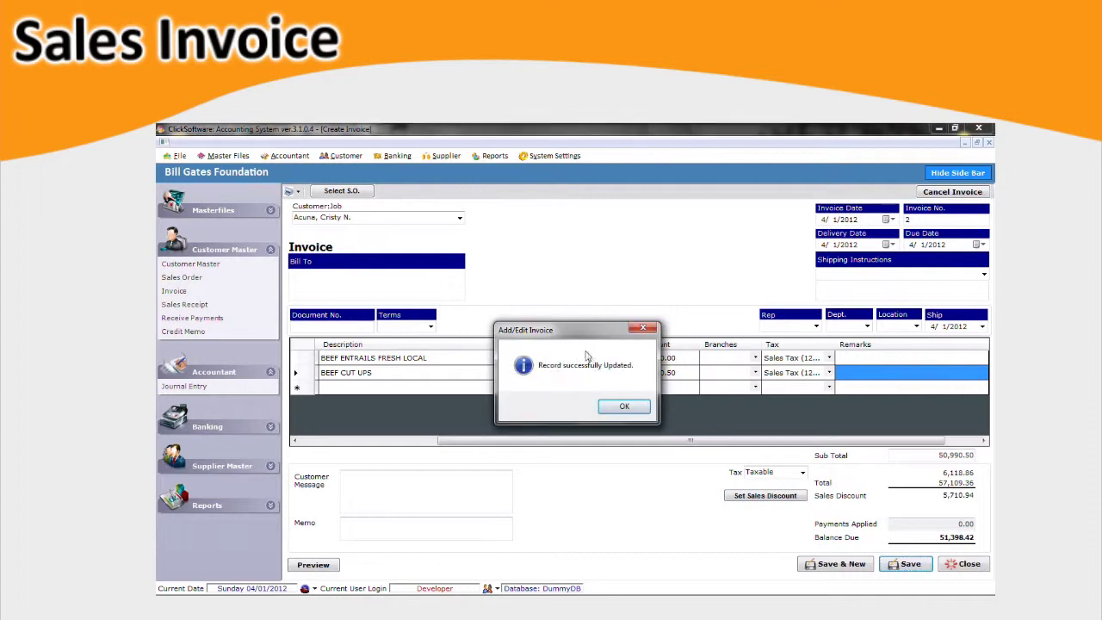
{"action": "left_click", "coordinate": [624, 407]}
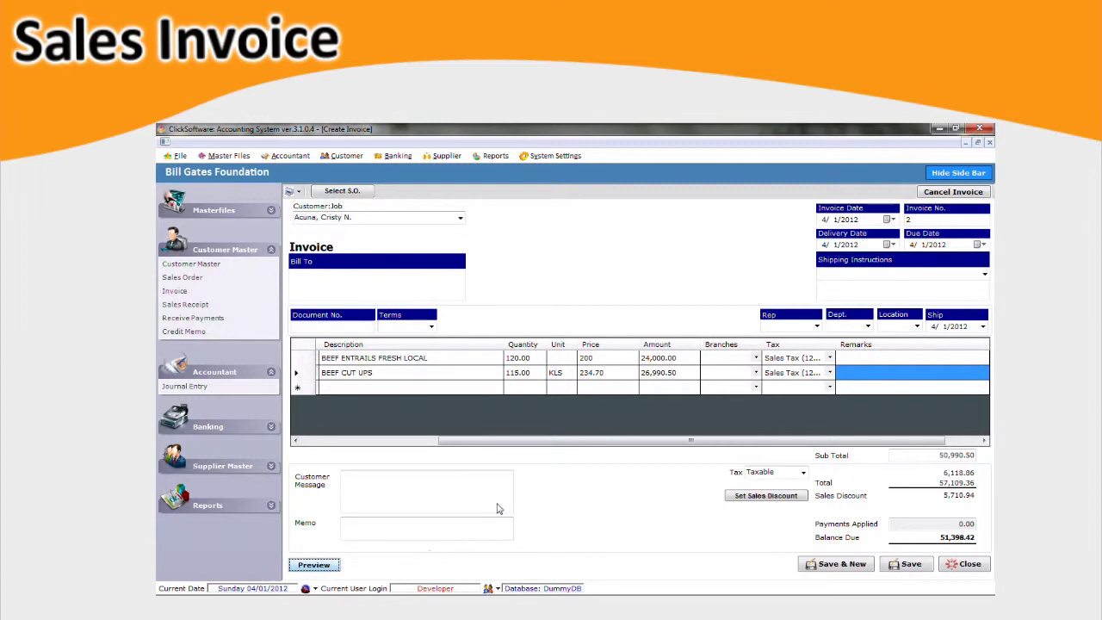
Preview Print Invoice/DR Details for invoice 2 (51,398.42 payable) and begin exporting the report.
{"action": "left_click", "coordinate": [561, 380]}
{"action": "left_click", "coordinate": [581, 397]}
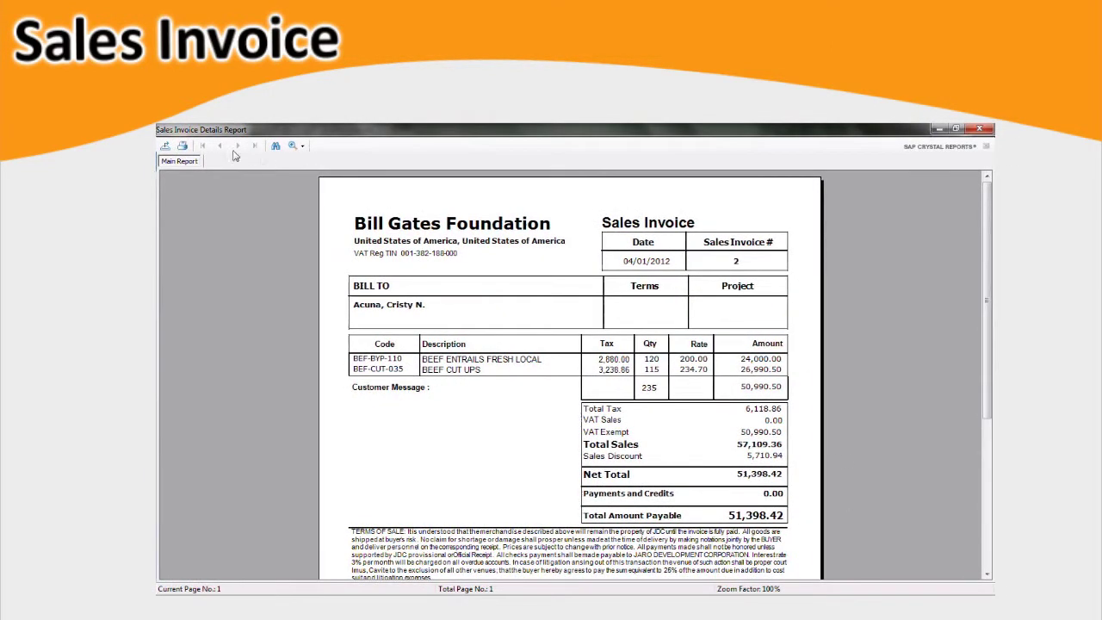
{"action": "left_click", "coordinate": [169, 147]}
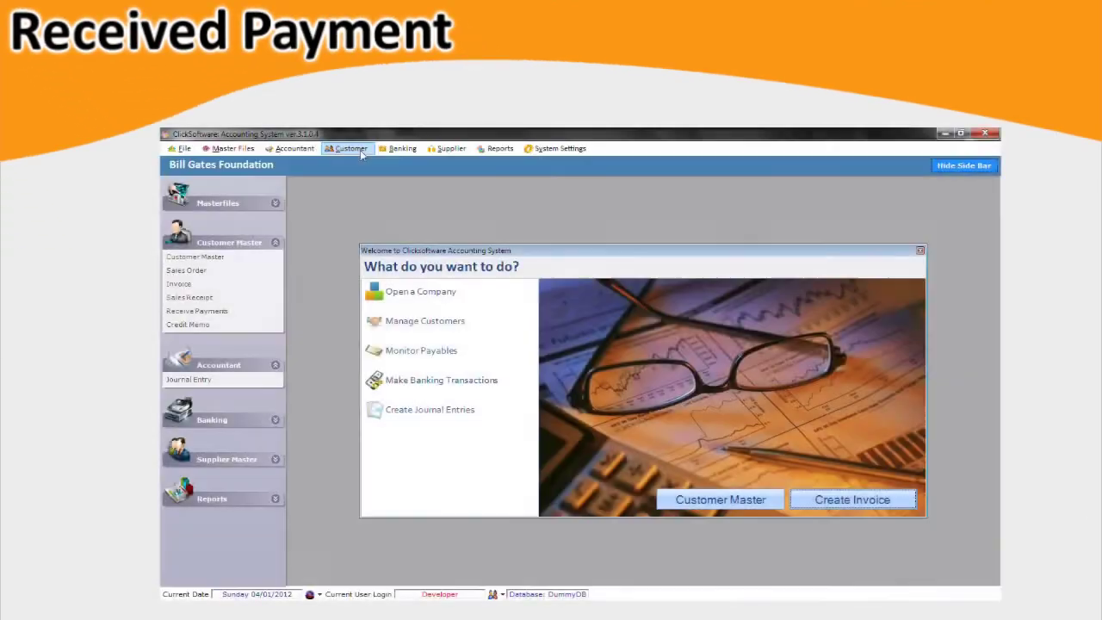
Start Receive Payments for the customer and enter an amount of 65174.42.
{"action": "left_click", "coordinate": [360, 150]}
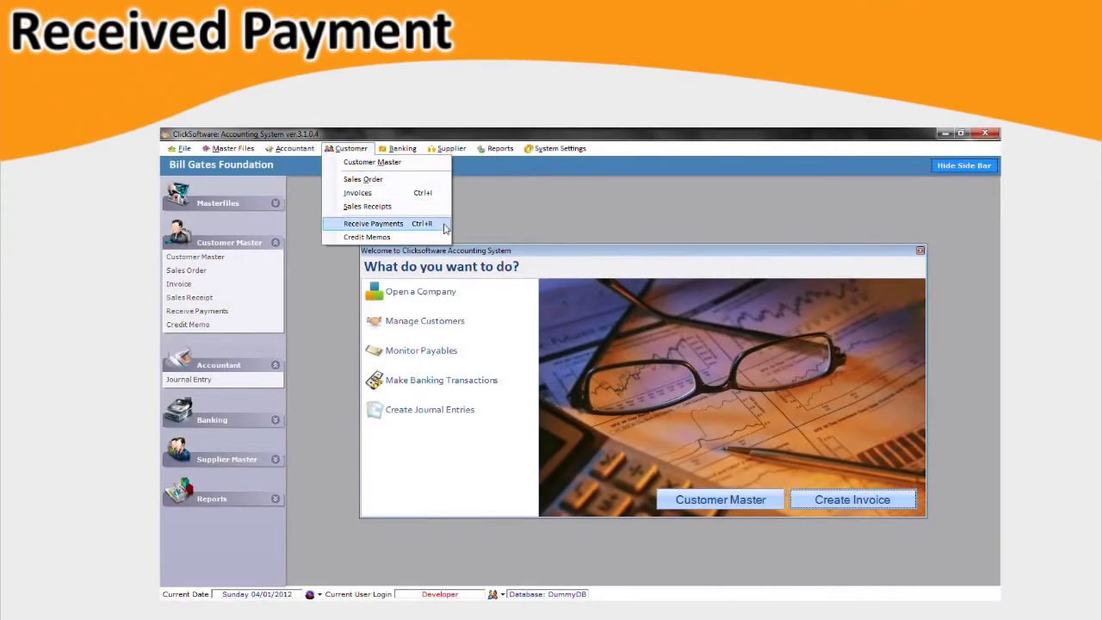
{"action": "left_click", "coordinate": [379, 223]}
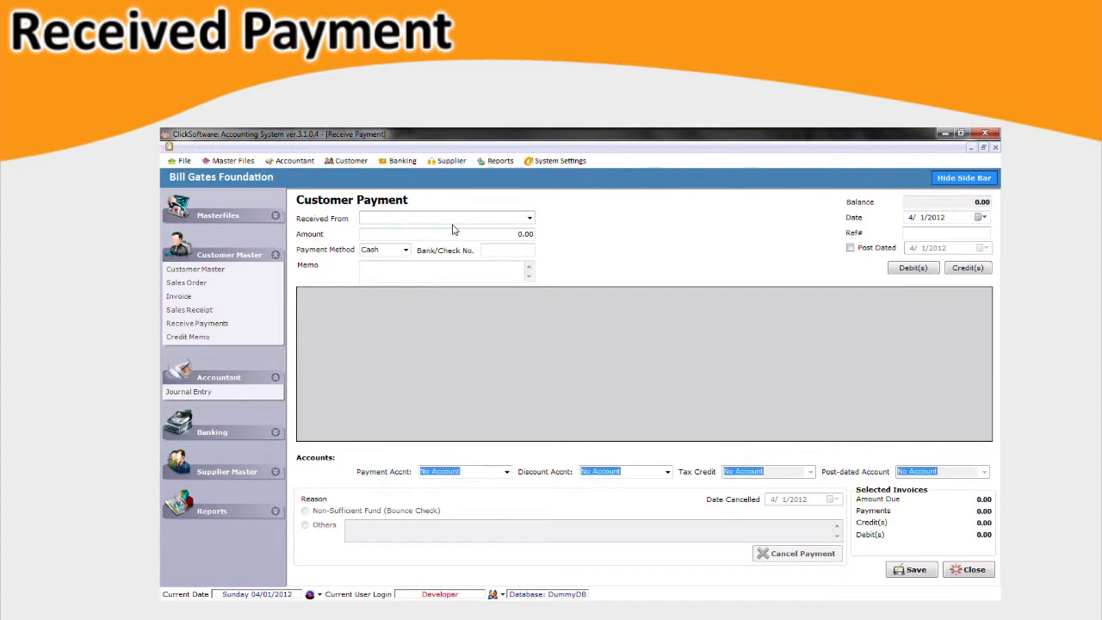
{"action": "left_click", "coordinate": [529, 217]}
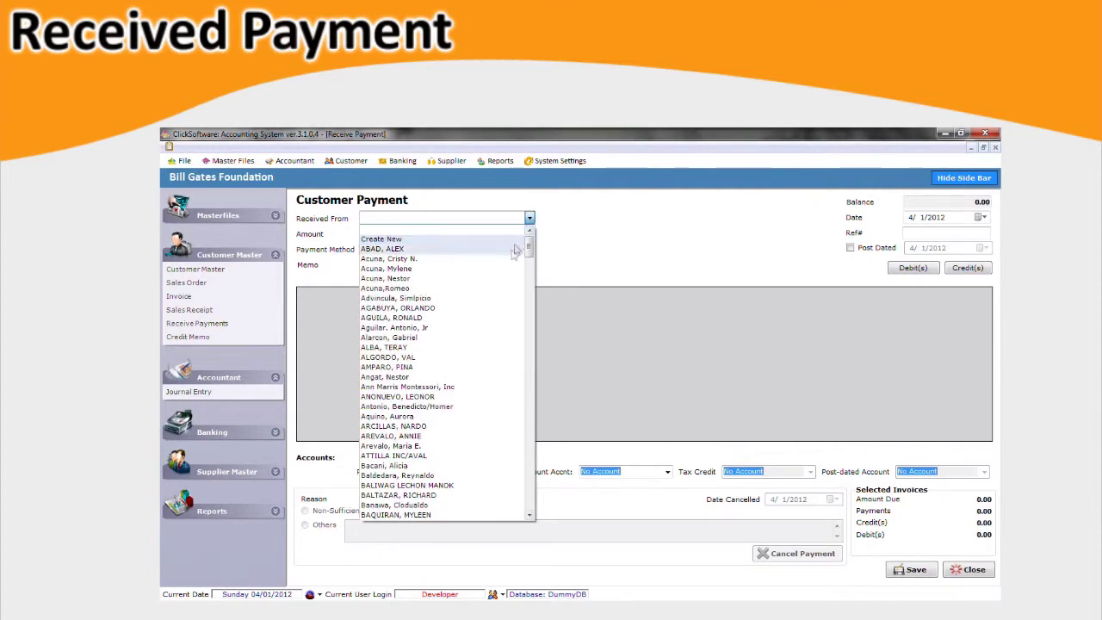
{"action": "left_click", "coordinate": [512, 259]}
{"action": "left_click", "coordinate": [513, 234]}
{"action": "type", "text": "65174.42"}
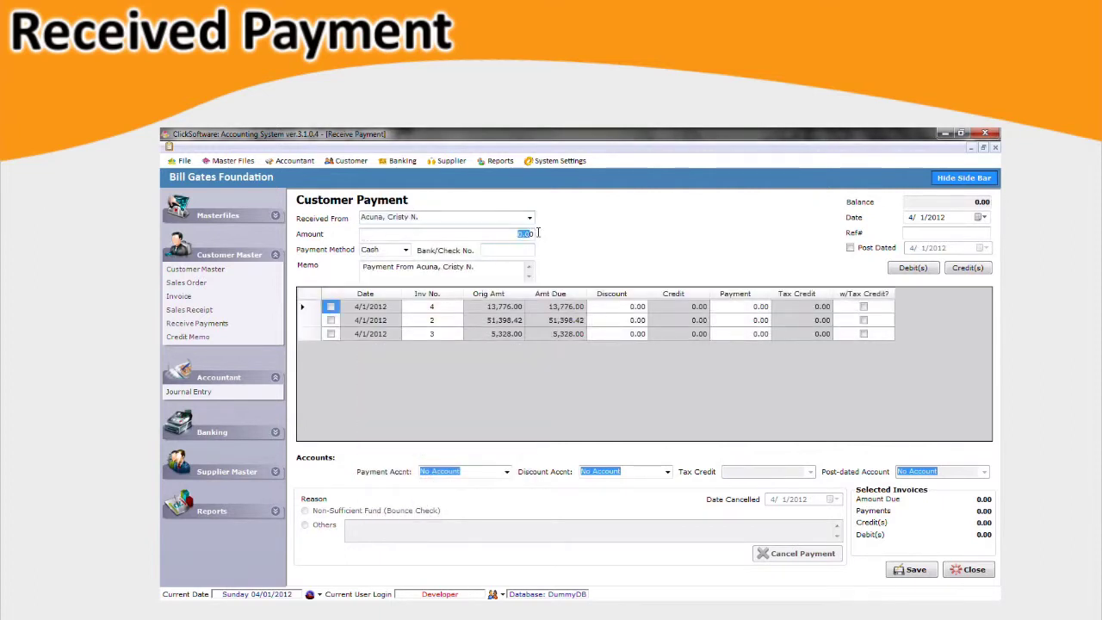
Set the payment method to Check and fill in the cheque and reference numbers.
{"action": "left_click", "coordinate": [397, 252]}
{"action": "left_click", "coordinate": [405, 250]}
{"action": "left_click", "coordinate": [383, 268]}
{"action": "left_click", "coordinate": [529, 249]}
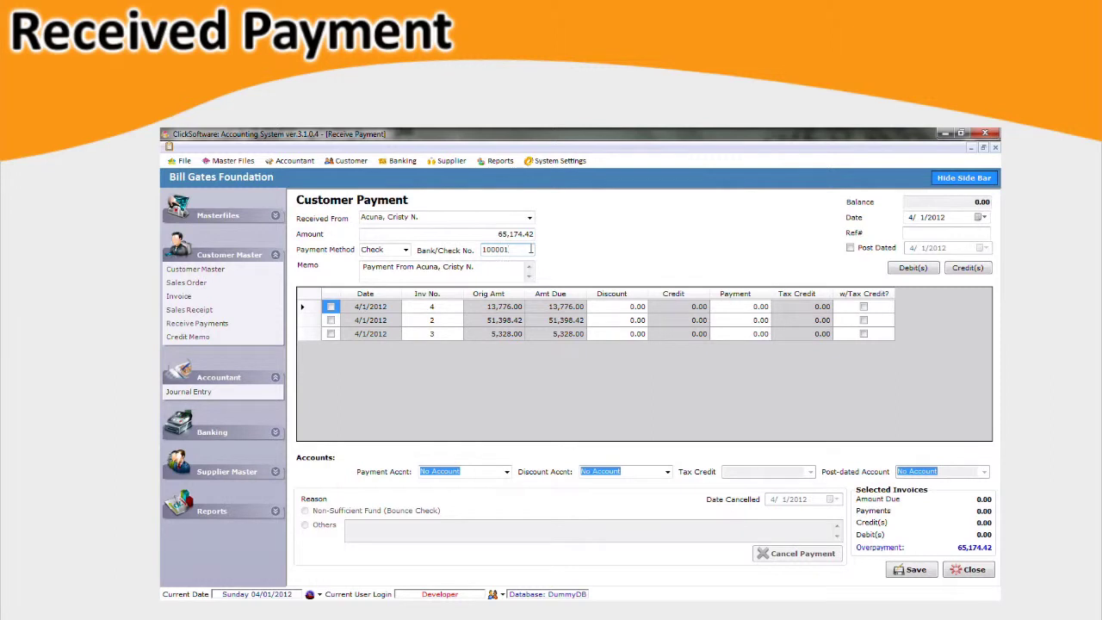
{"action": "key", "text": "Tab"}
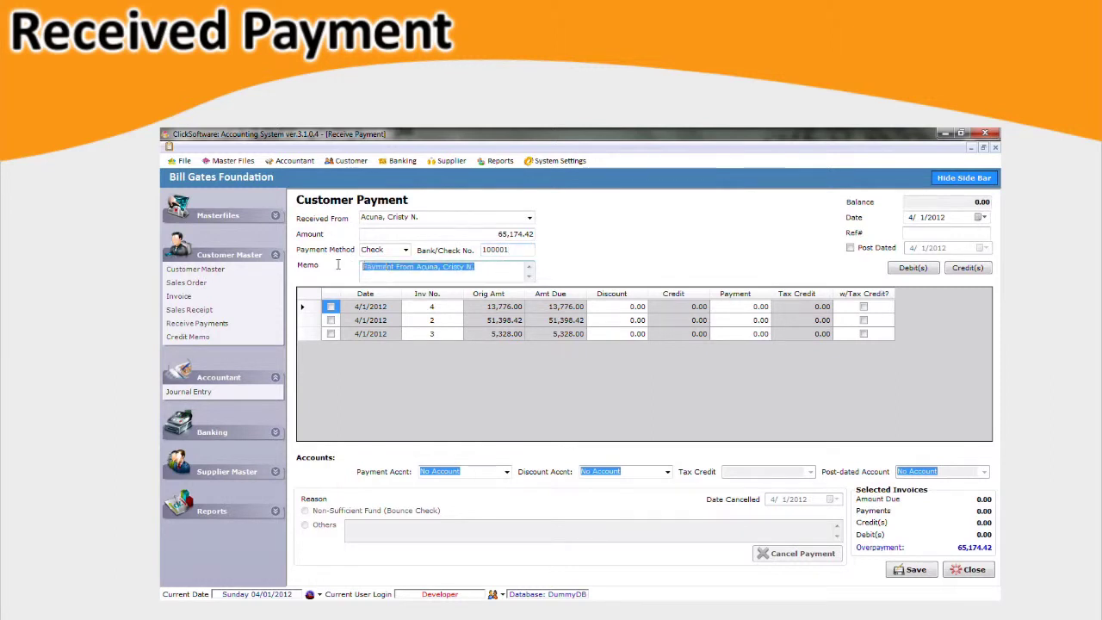
{"action": "left_click", "coordinate": [918, 216]}
{"action": "left_click", "coordinate": [925, 234]}
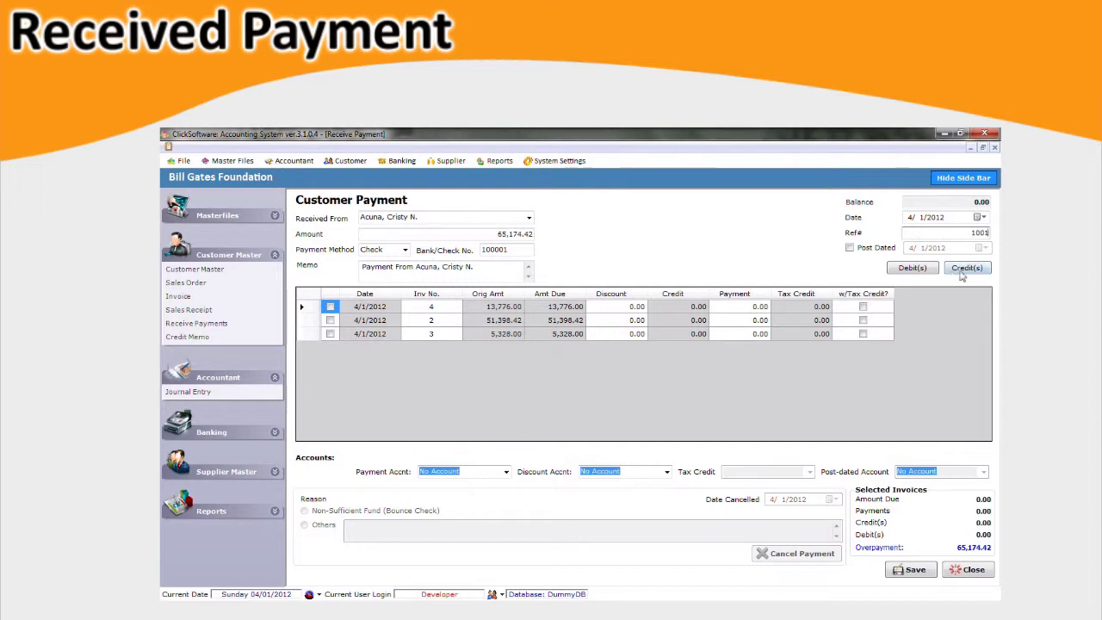
Deposit to EWB (Rustans), choose the discount account, and save the payment.
{"action": "left_click", "coordinate": [507, 470]}
{"action": "left_click", "coordinate": [469, 271]}
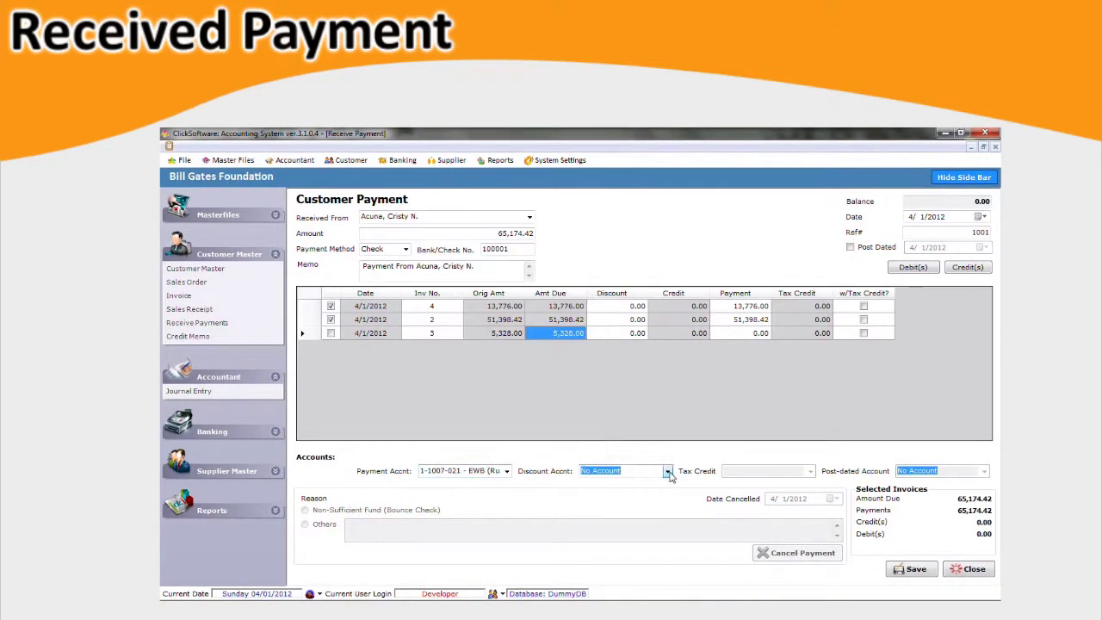
{"action": "left_click", "coordinate": [667, 471]}
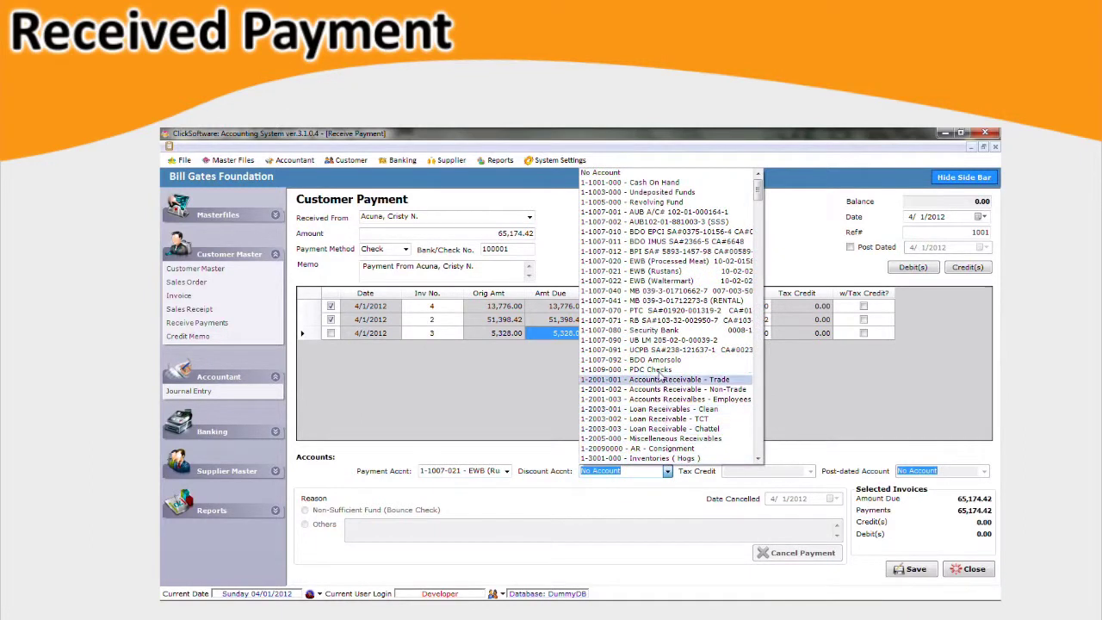
{"action": "left_click", "coordinate": [674, 330]}
{"action": "left_click", "coordinate": [913, 569]}
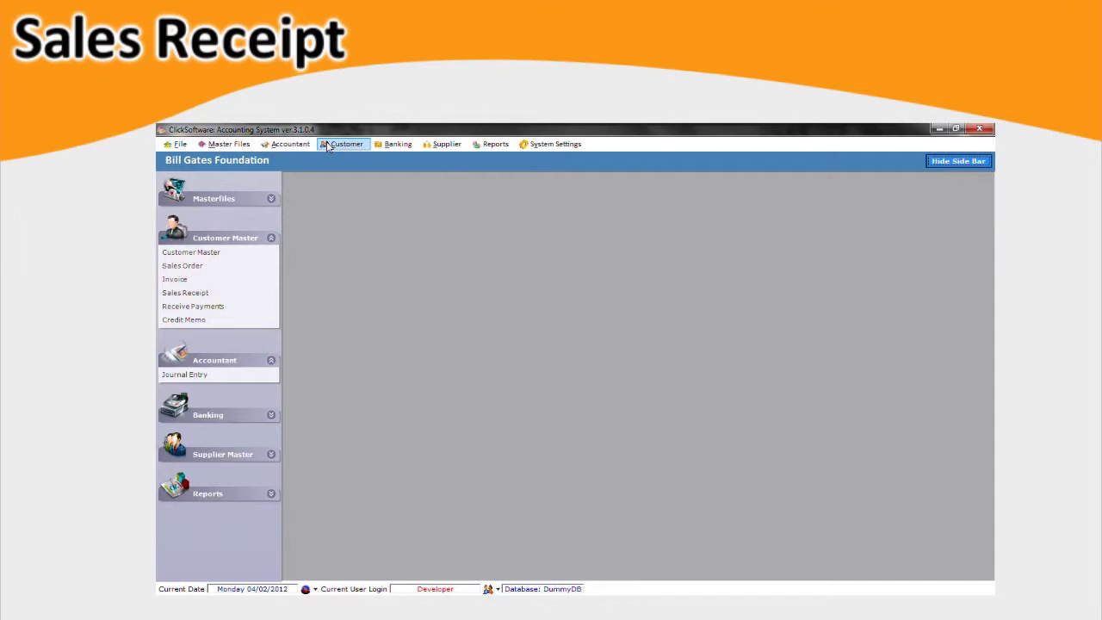
Start a new sales receipt and select the customer.
{"action": "left_click", "coordinate": [327, 145]}
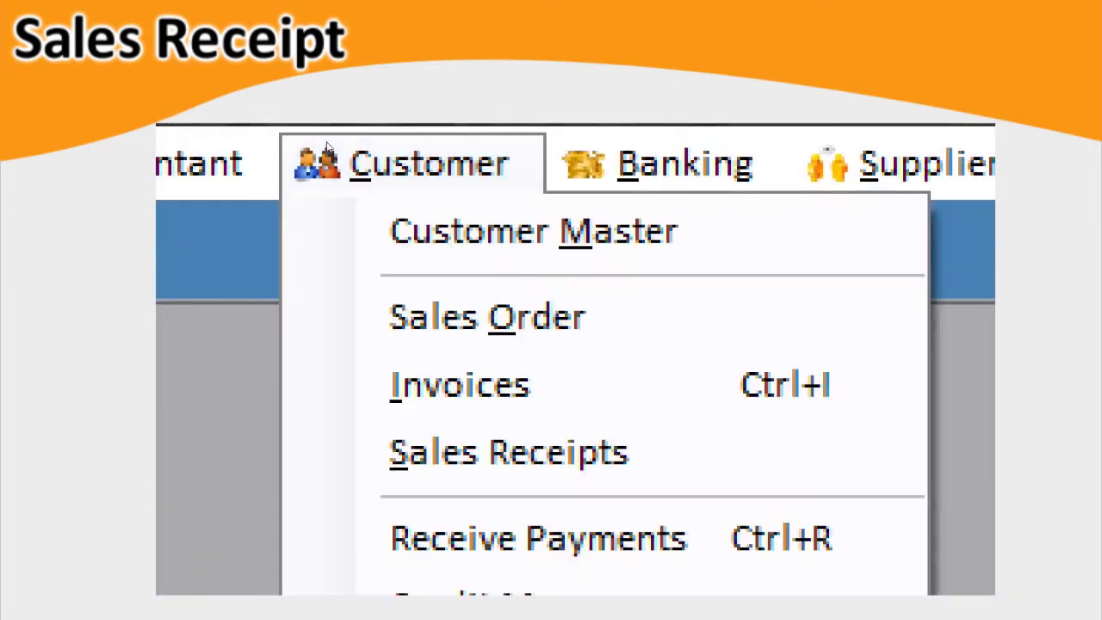
{"action": "key", "text": "Down"}
{"action": "key", "text": "Down"}
{"action": "key", "text": "Down"}
{"action": "key", "text": "Return"}
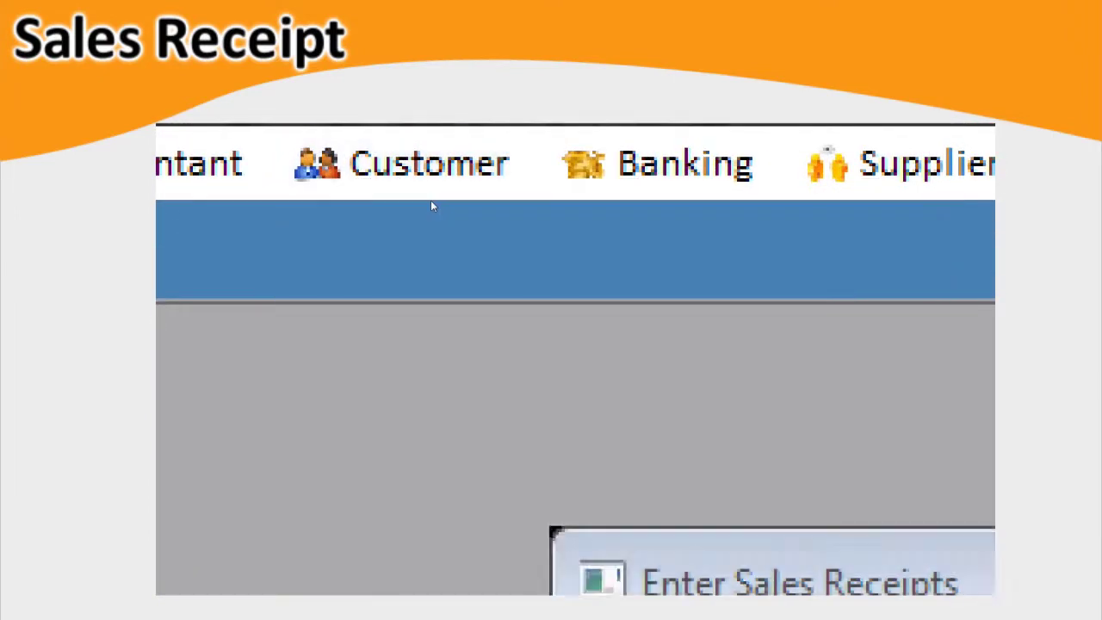
{"action": "left_click", "coordinate": [572, 252]}
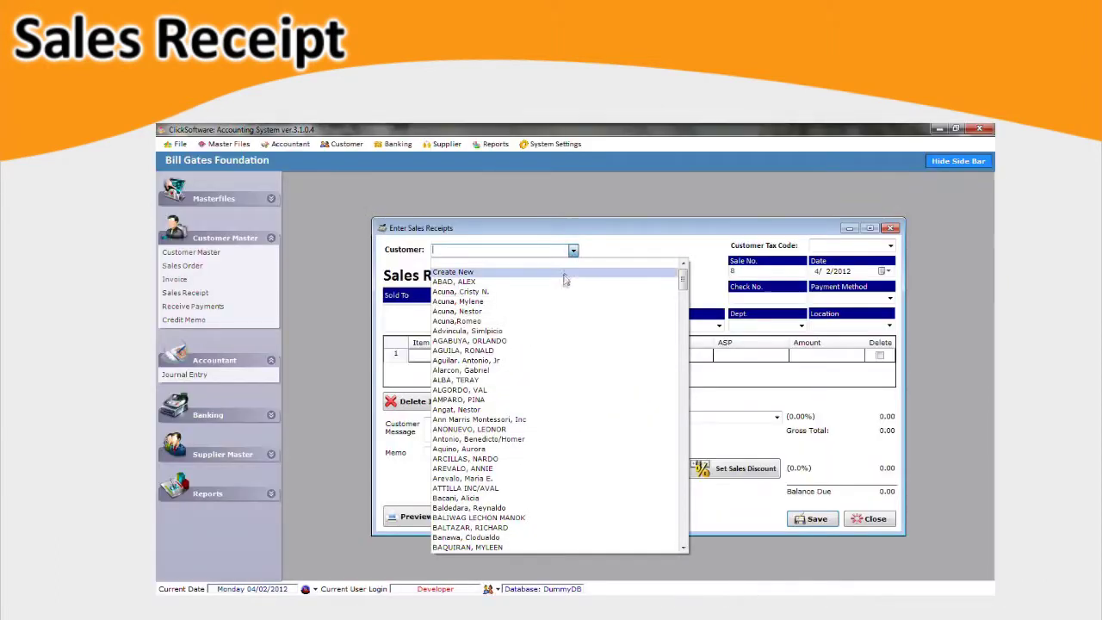
{"action": "left_click", "coordinate": [565, 280]}
{"action": "key", "text": "Tab"}
{"action": "key", "text": "Tab"}
{"action": "key", "text": "Tab"}
Assign the sales rep and add BEEF BY-PRODUCTS as the first item.
{"action": "left_click", "coordinate": [702, 328]}
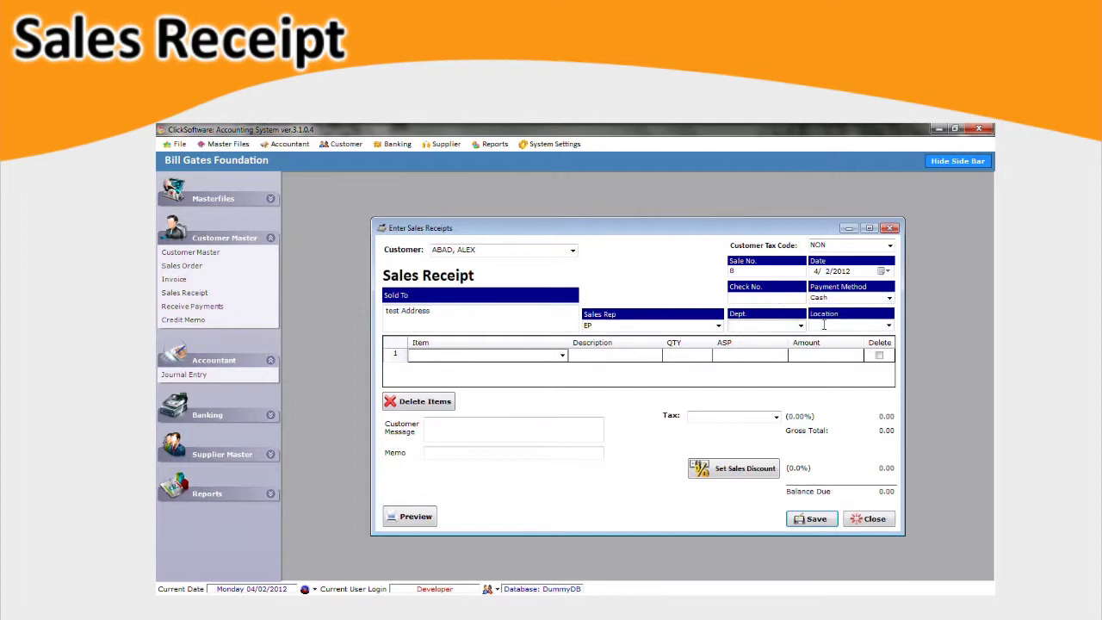
{"action": "left_click", "coordinate": [719, 326]}
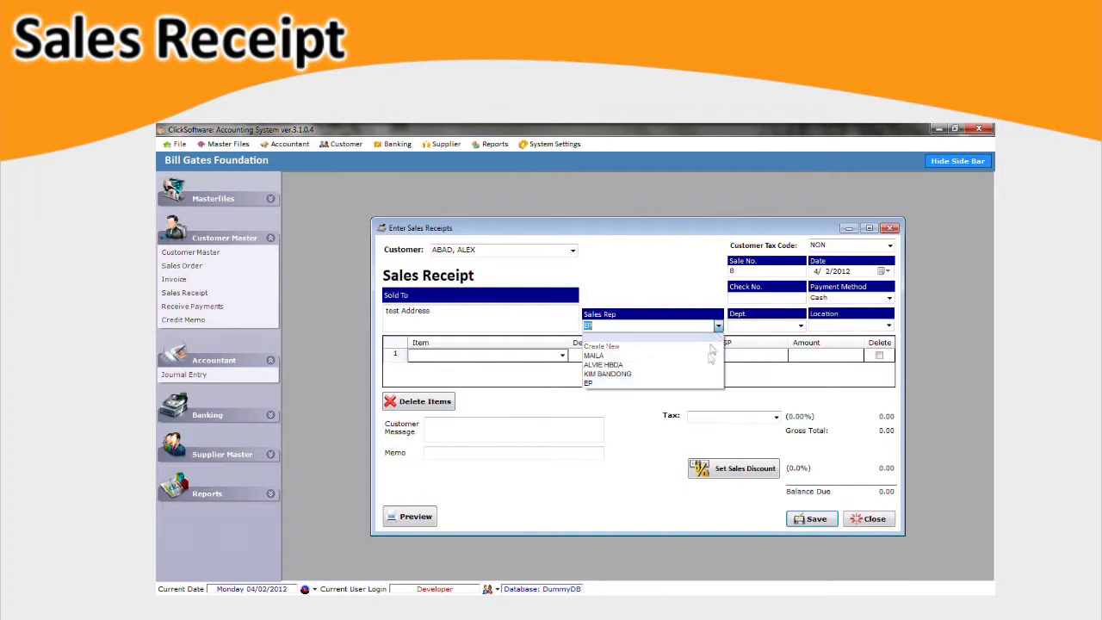
{"action": "left_click", "coordinate": [711, 357]}
{"action": "left_click", "coordinate": [562, 355]}
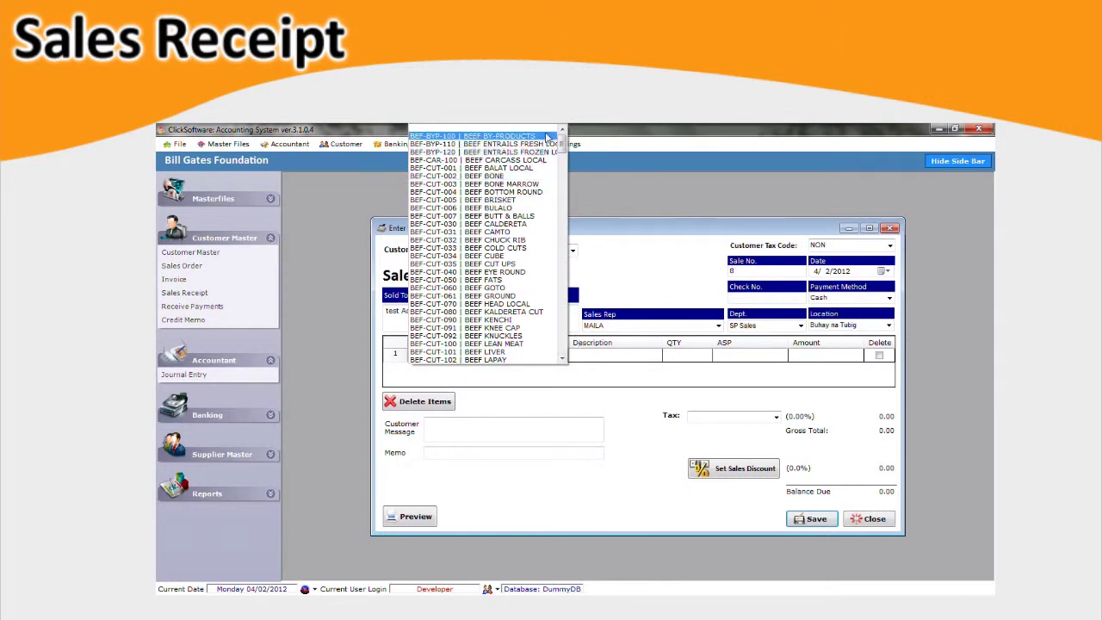
{"action": "left_click", "coordinate": [473, 136]}
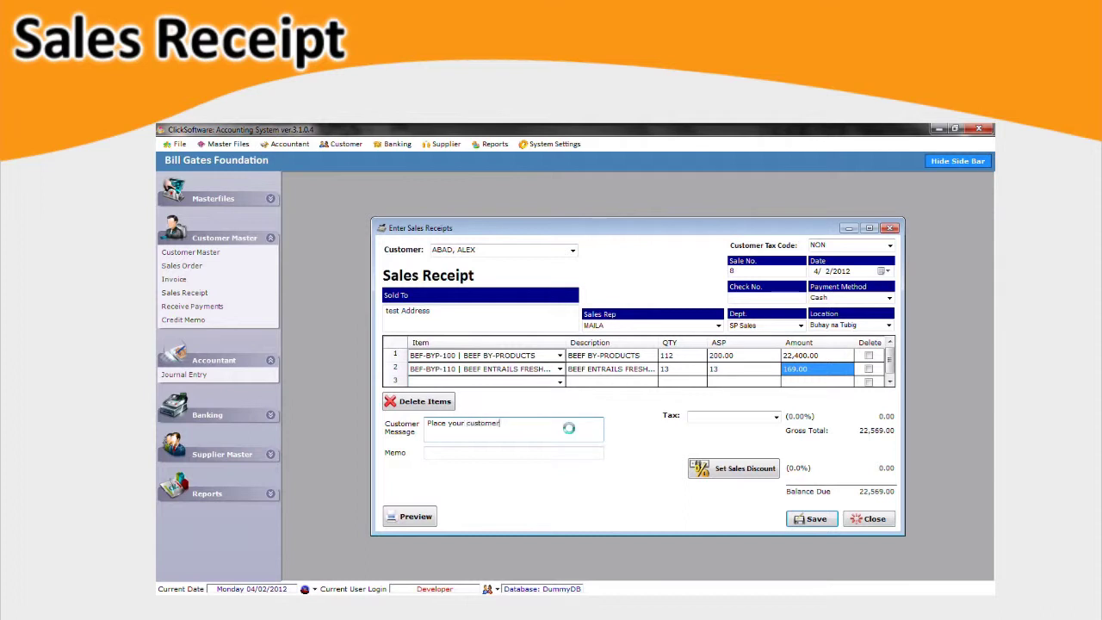
Enter the customer message, then apply 12% sales tax and a 20% sales discount.
{"action": "type", "text": "essage here."}
{"action": "left_click", "coordinate": [731, 416]}
{"action": "left_click", "coordinate": [761, 458]}
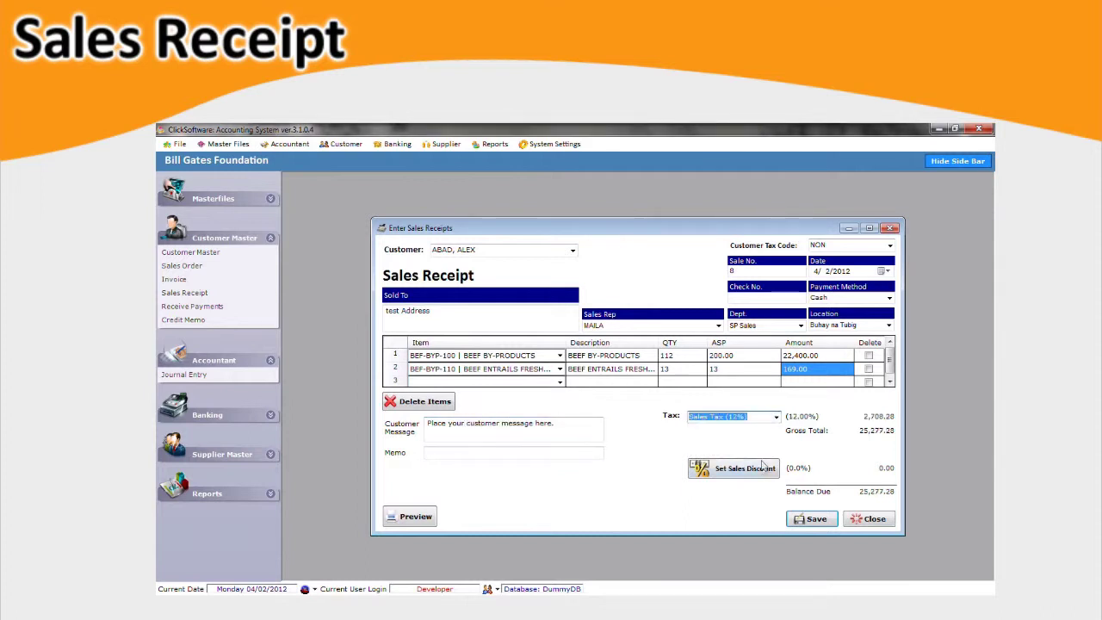
{"action": "left_click", "coordinate": [769, 471]}
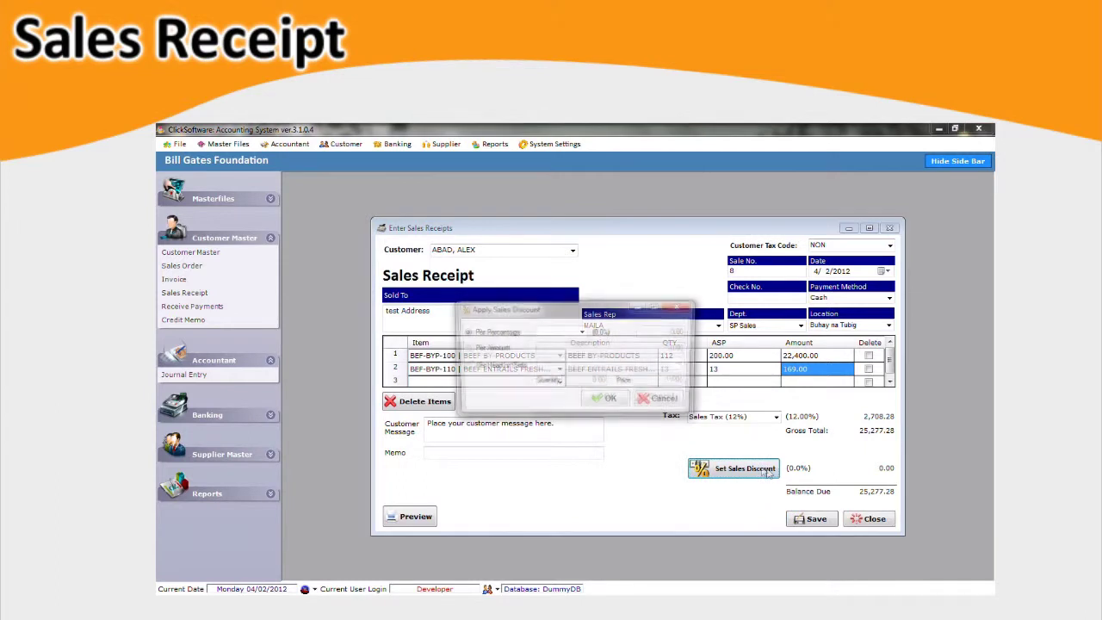
{"action": "left_click", "coordinate": [582, 331]}
{"action": "left_click", "coordinate": [581, 377]}
{"action": "left_click", "coordinate": [605, 399]}
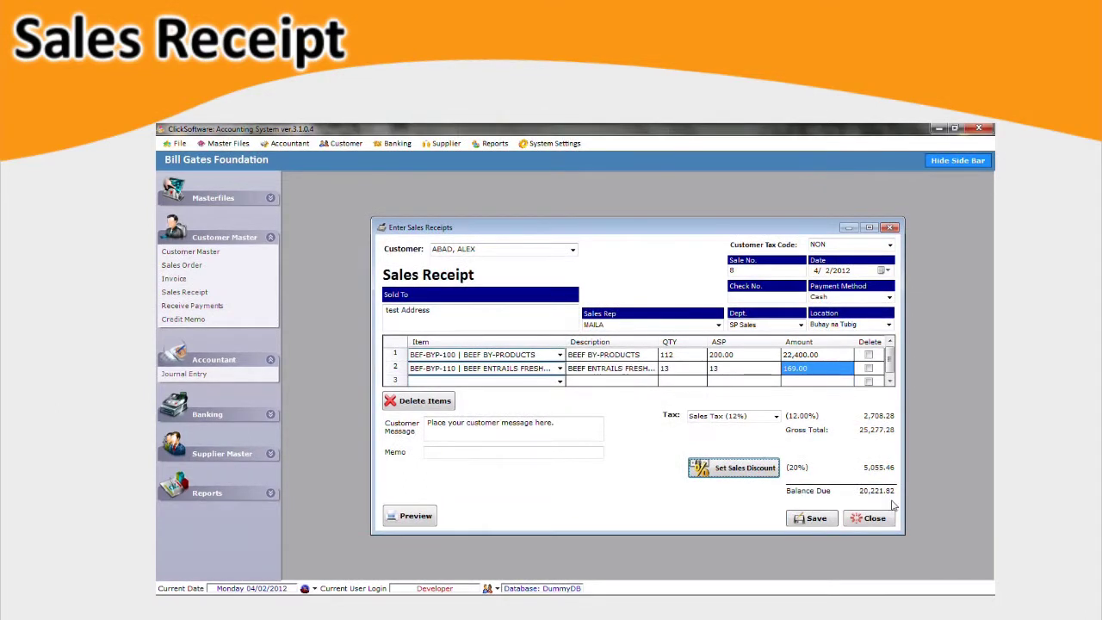
Save the sales receipt, leaving 20,221.82 due, and preview it.
{"action": "left_click", "coordinate": [835, 522]}
{"action": "left_click", "coordinate": [623, 408]}
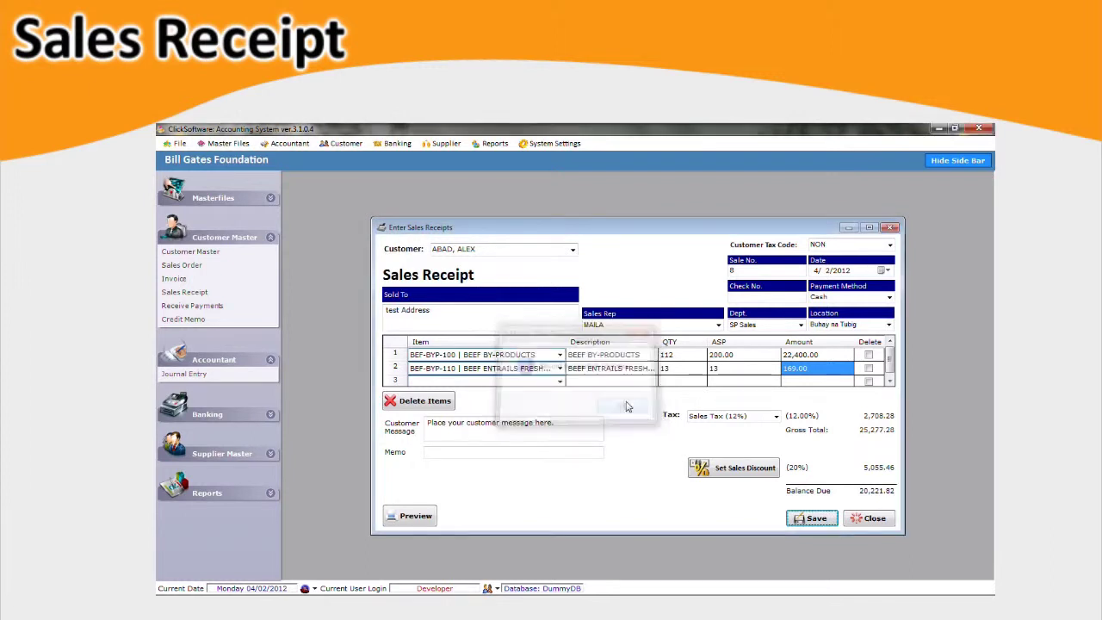
{"action": "left_click", "coordinate": [429, 521]}
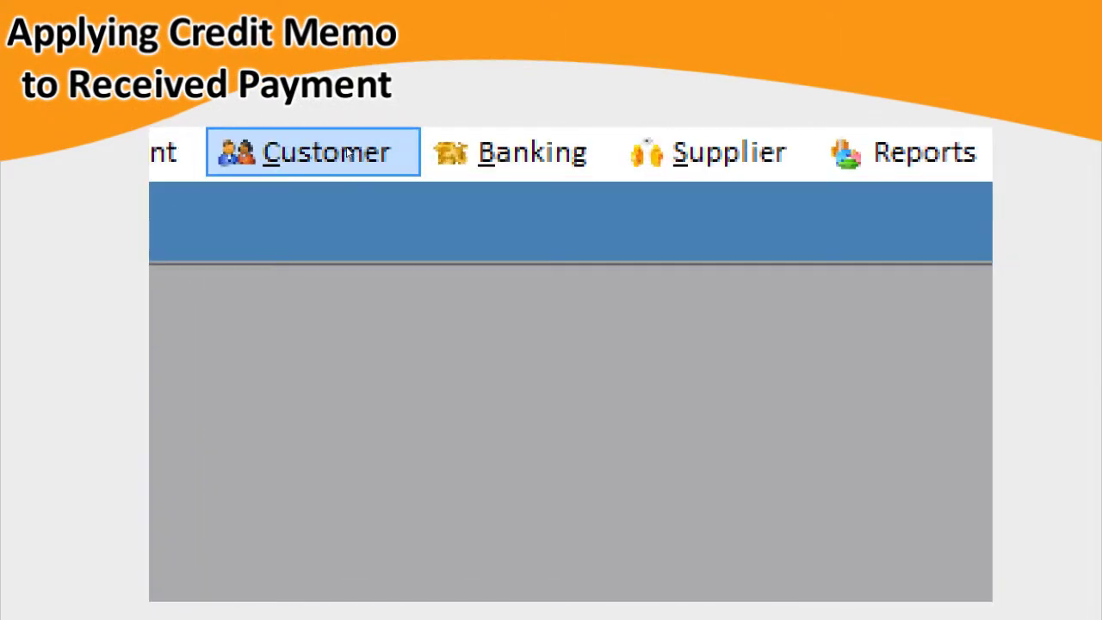
Start credit memo CM-000003, pick the customer, and browse the accounts for line 1.
{"action": "left_click", "coordinate": [350, 153]}
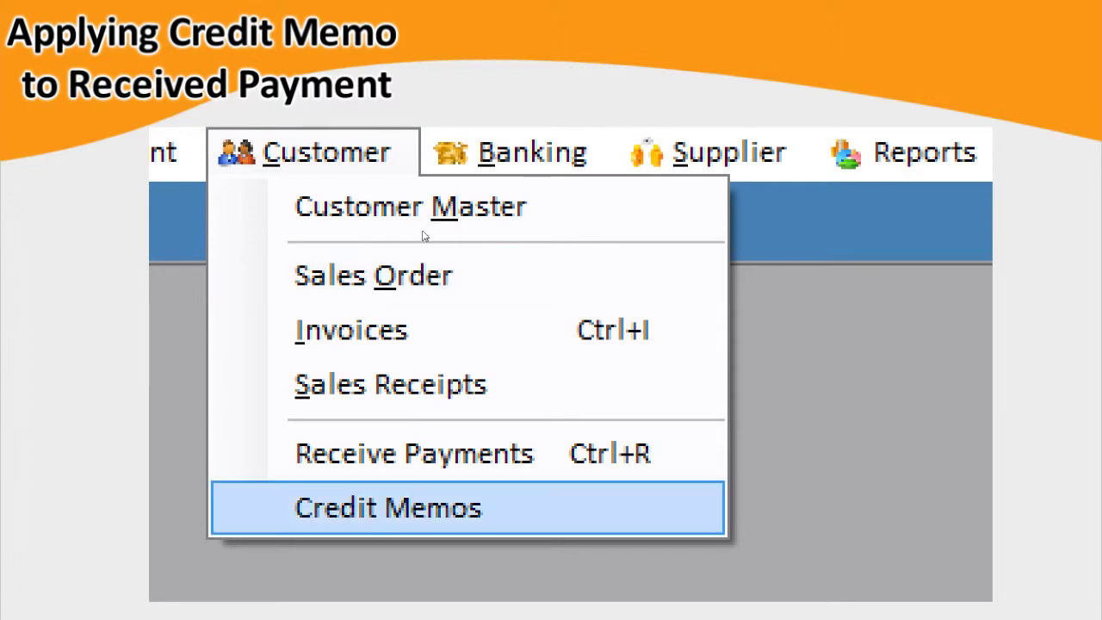
{"action": "key", "text": "Return"}
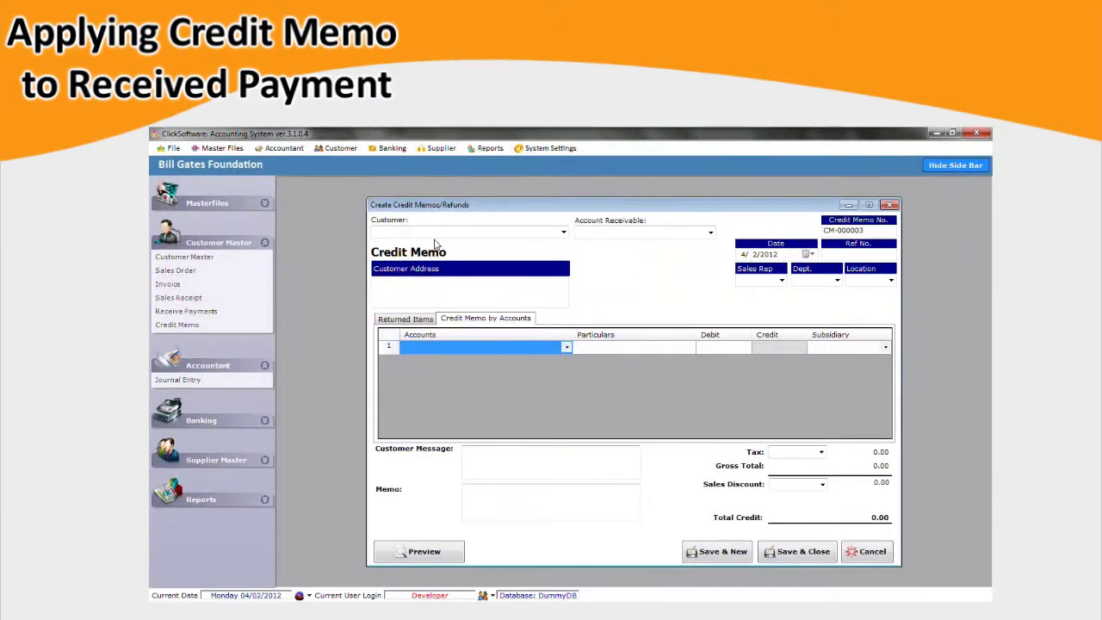
{"action": "left_click", "coordinate": [969, 351]}
{"action": "left_click", "coordinate": [551, 273]}
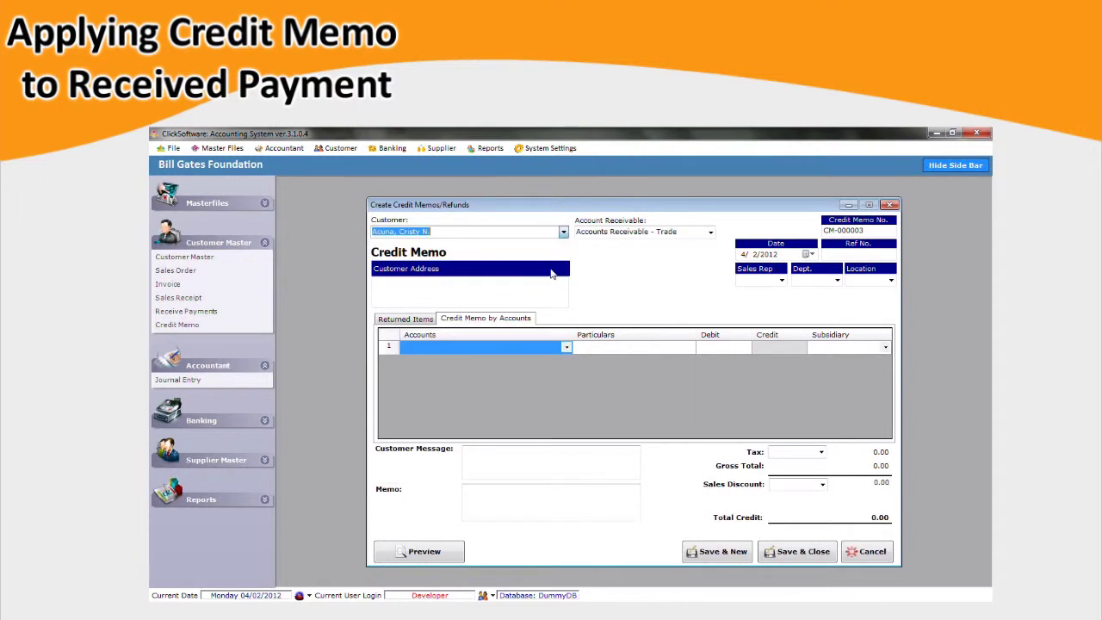
{"action": "left_click", "coordinate": [566, 348]}
{"action": "left_click", "coordinate": [567, 349]}
{"action": "left_click", "coordinate": [567, 347]}
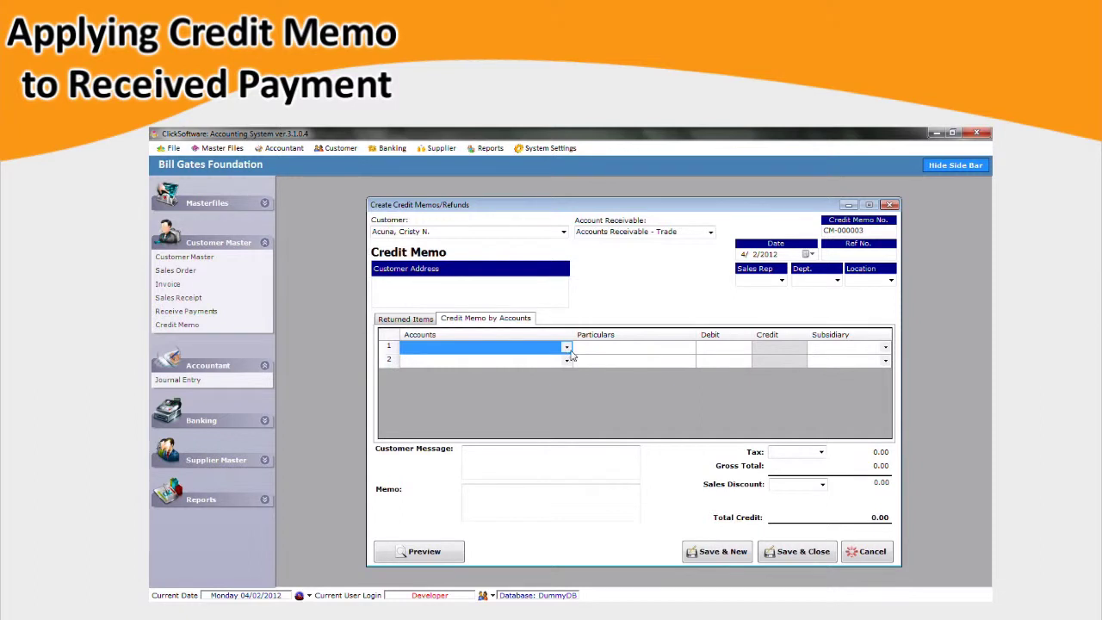
{"action": "left_click_drag", "start_coordinate": [629, 388], "coordinate": [630, 566]}
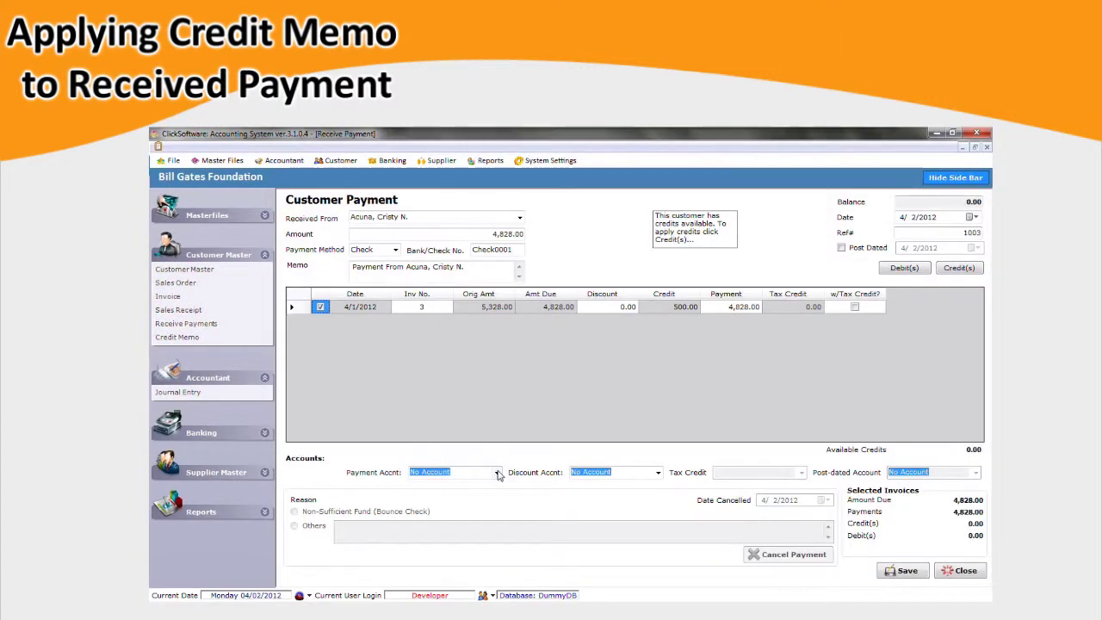
{"action": "left_click", "coordinate": [497, 472]}
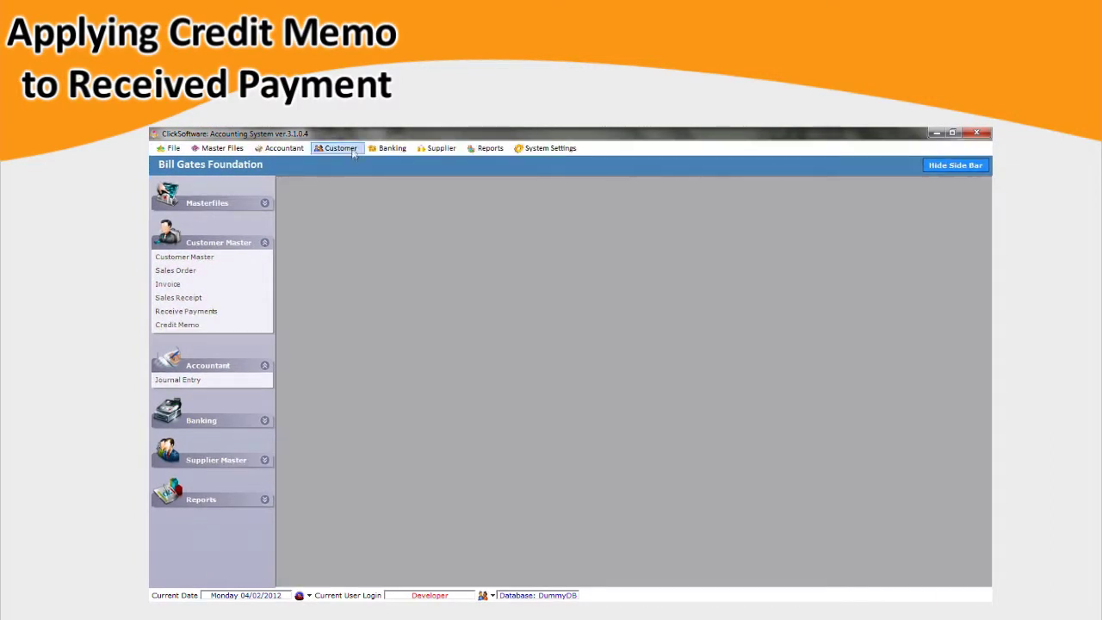
Start a customer payment for the paying customer and apply the 500.00 credit to invoice 3.
{"action": "left_click", "coordinate": [338, 148]}
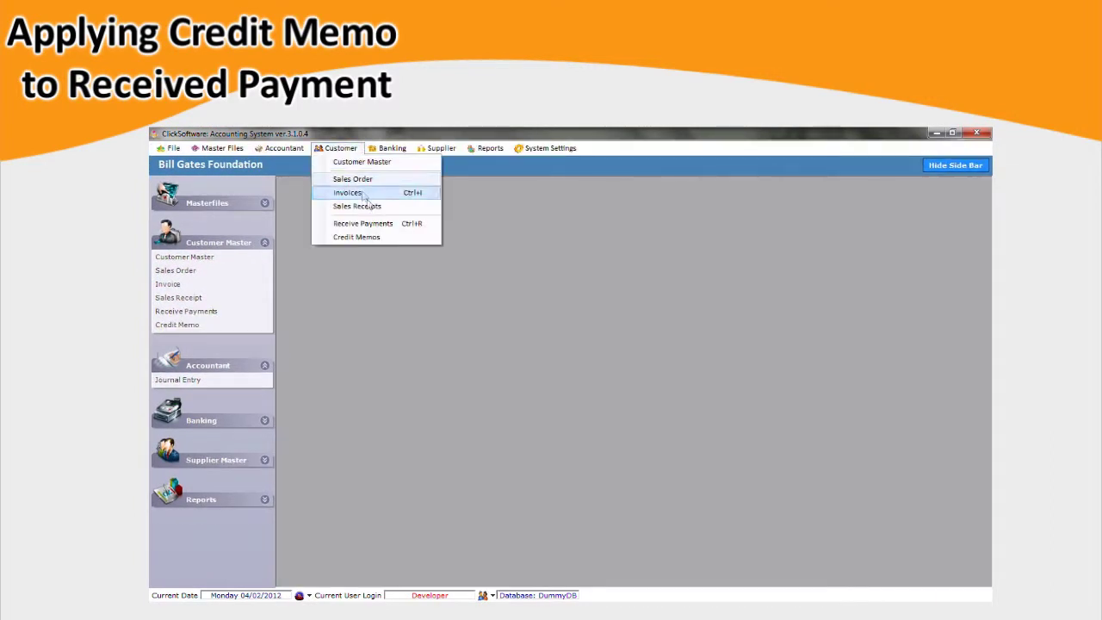
{"action": "left_click", "coordinate": [435, 225]}
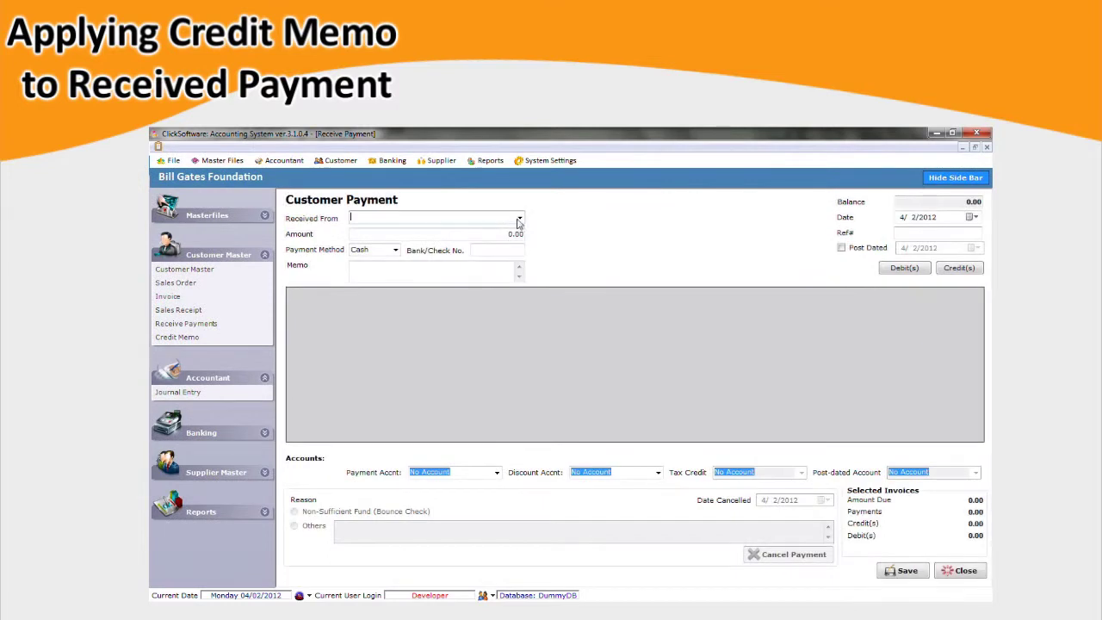
{"action": "left_click", "coordinate": [519, 218]}
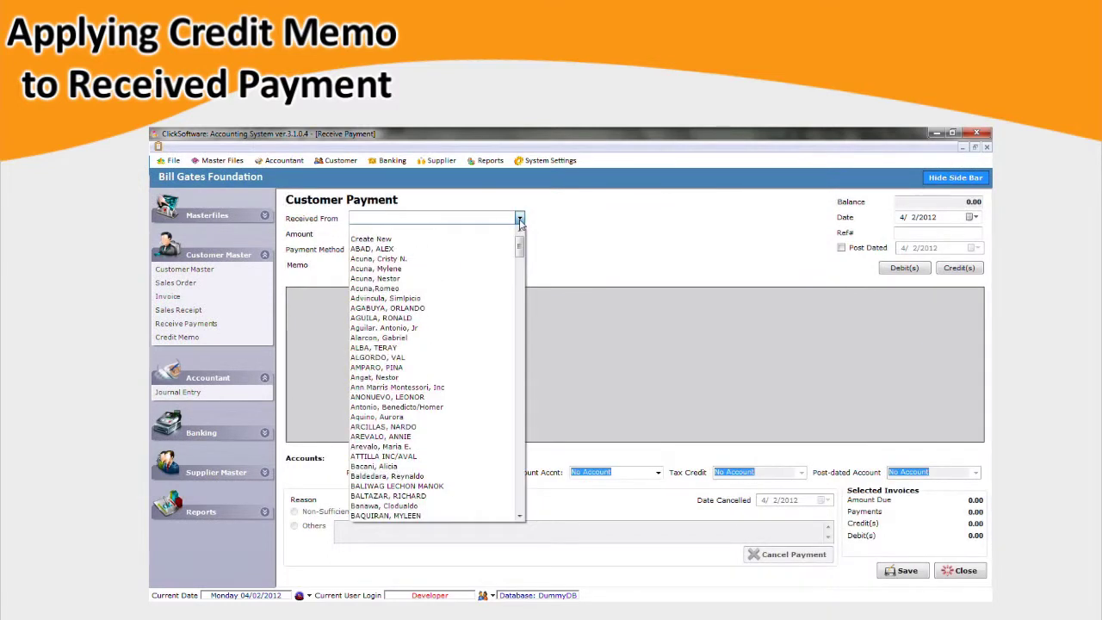
{"action": "left_click", "coordinate": [494, 260]}
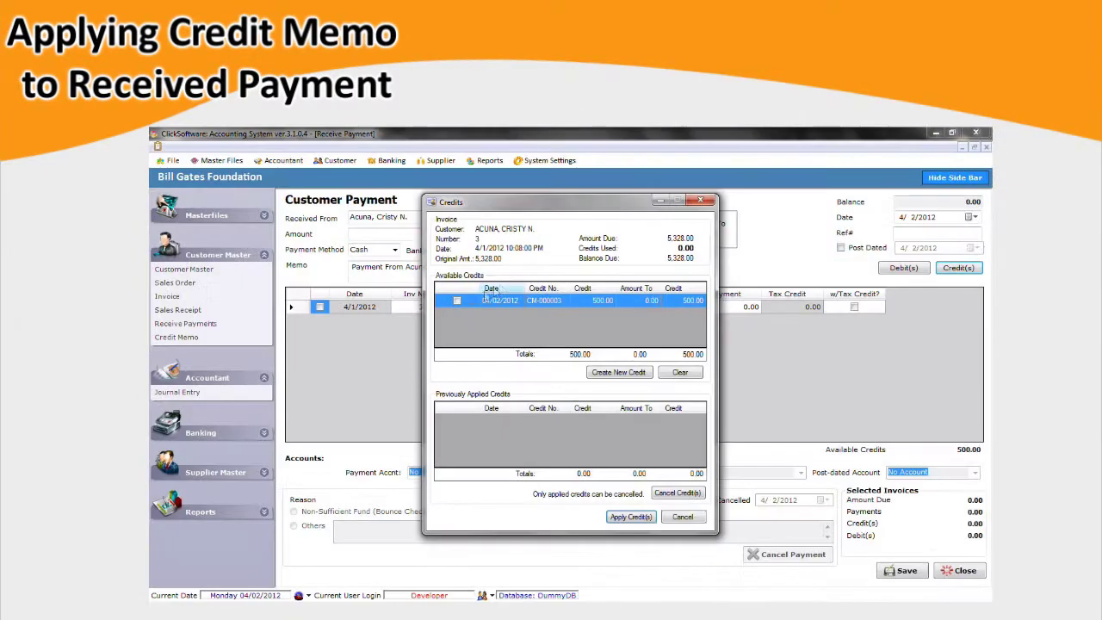
{"action": "left_click", "coordinate": [457, 301]}
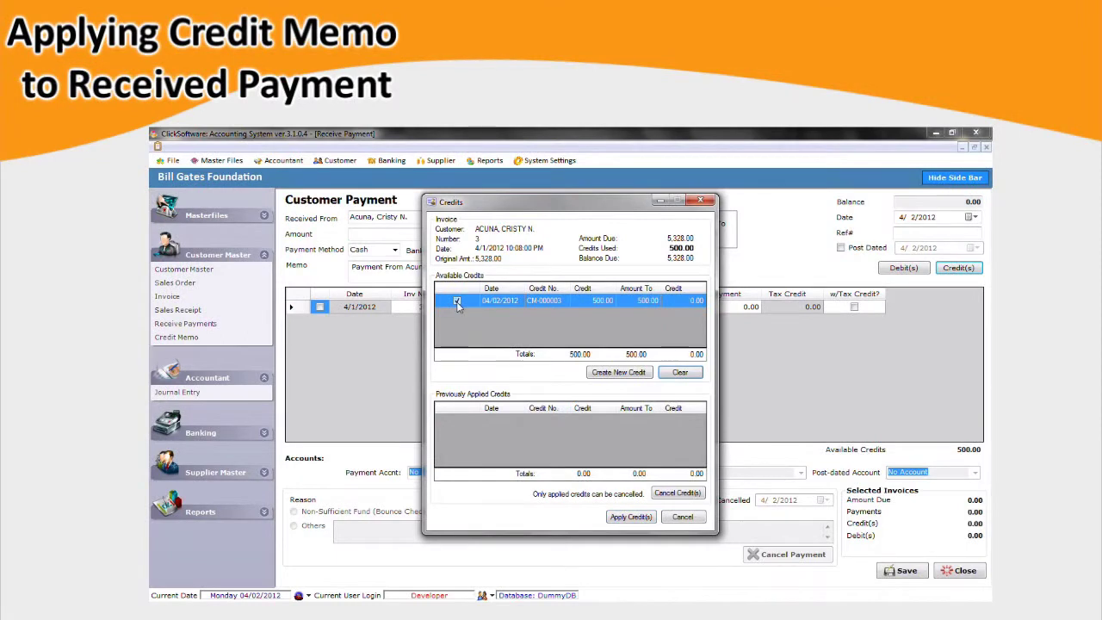
{"action": "left_click", "coordinate": [656, 300]}
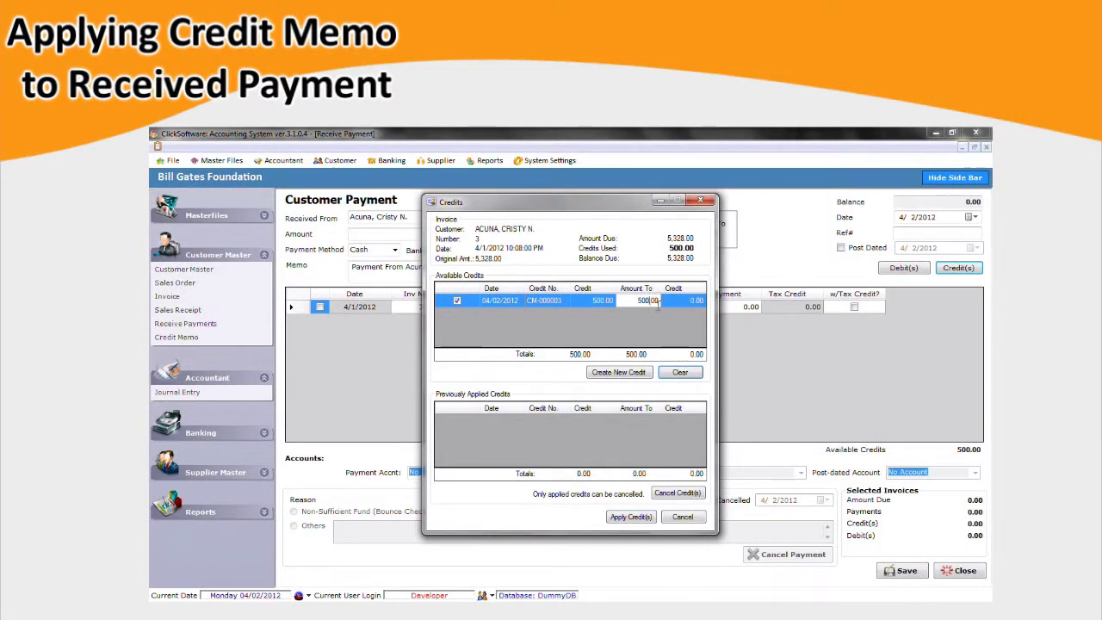
{"action": "left_click", "coordinate": [632, 516]}
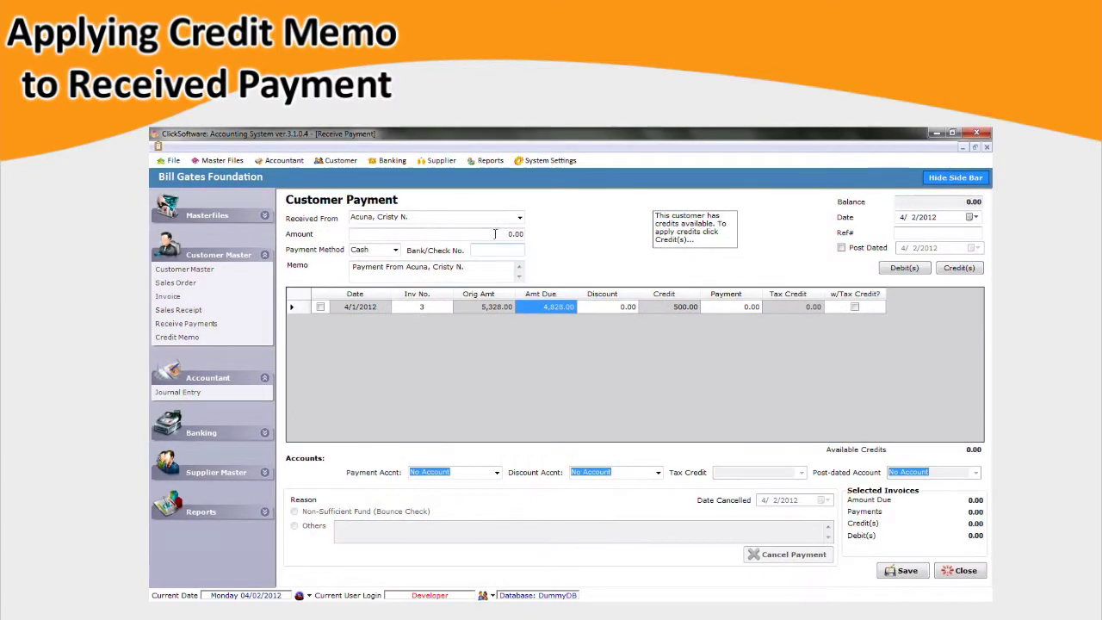
Enter a 4,828.00 cheque payment with cheque number Check0001 and reference 1003.
{"action": "type", "text": "4"}
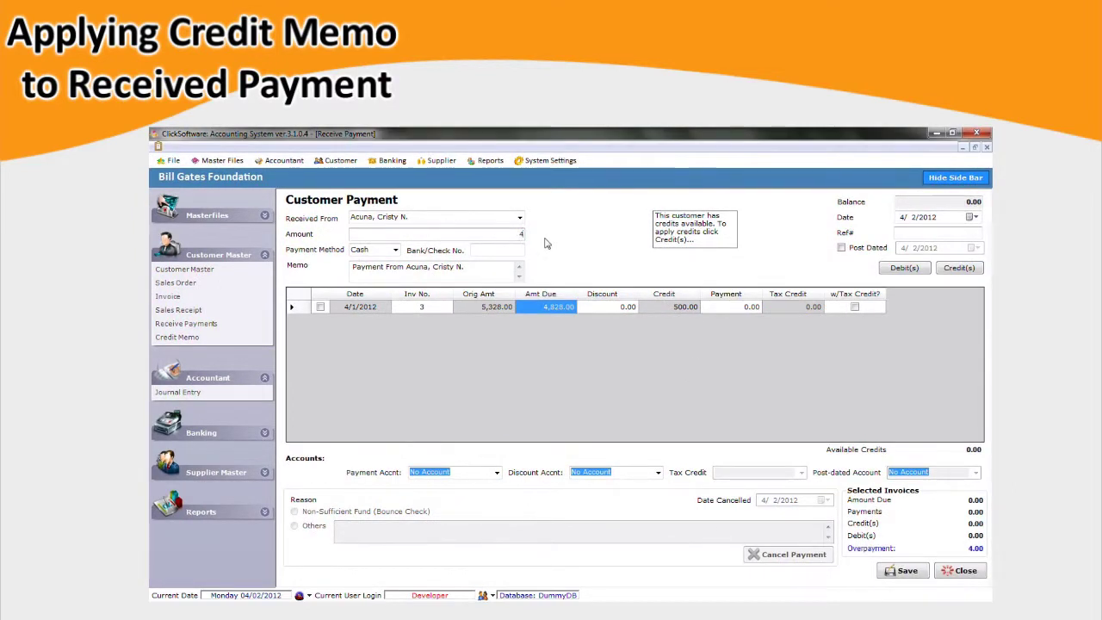
{"action": "type", "text": "828"}
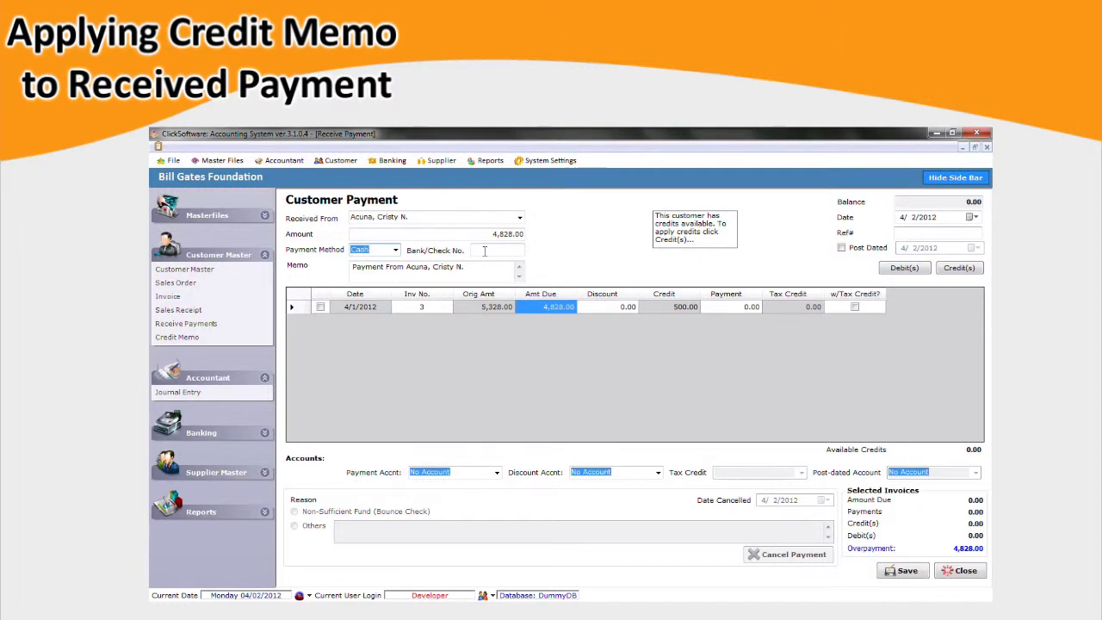
{"action": "left_click", "coordinate": [395, 249]}
{"action": "left_click", "coordinate": [366, 267]}
{"action": "left_click", "coordinate": [489, 250]}
{"action": "type", "text": "Check0001"}
{"action": "key", "text": "Tab"}
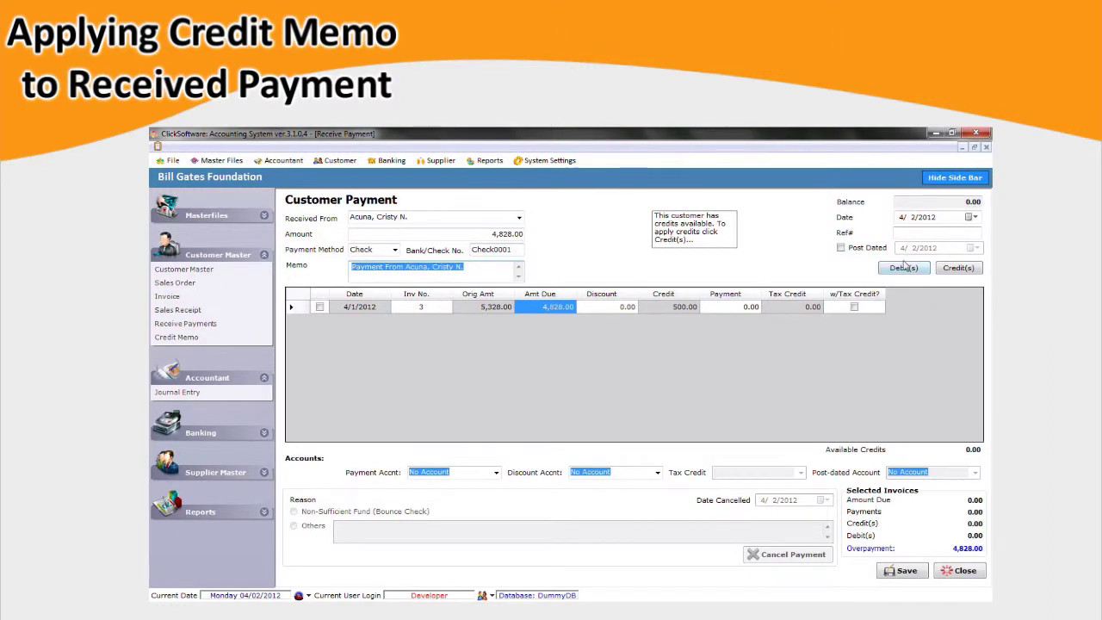
{"action": "left_click", "coordinate": [904, 234]}
{"action": "type", "text": "1003"}
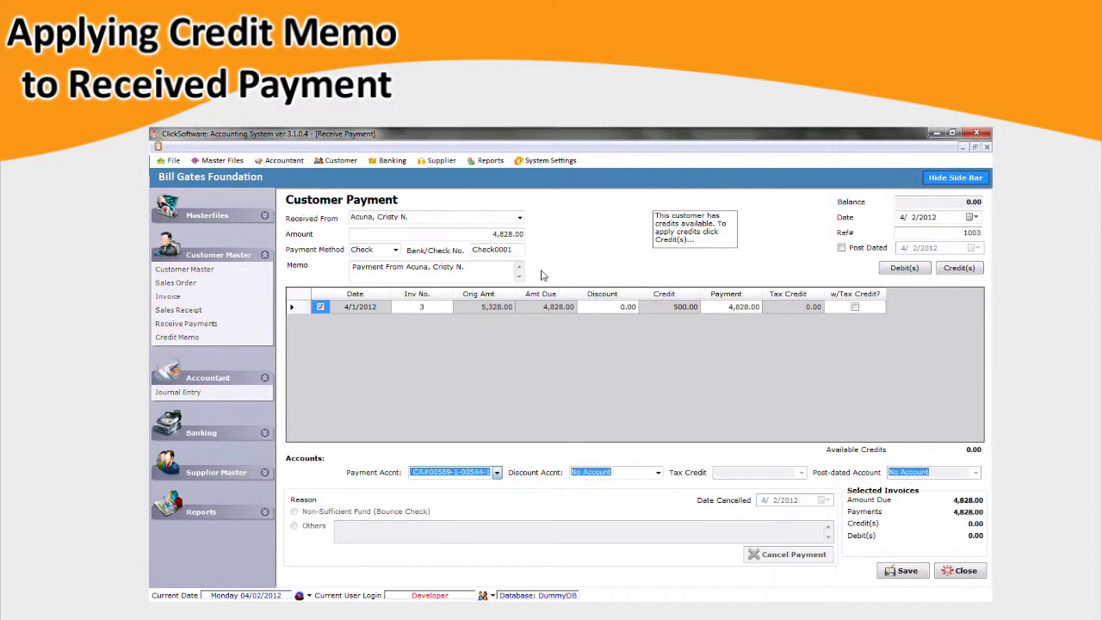
Use the rental account as the discount account and save the payment.
{"action": "left_click", "coordinate": [656, 472]}
{"action": "left_click", "coordinate": [654, 303]}
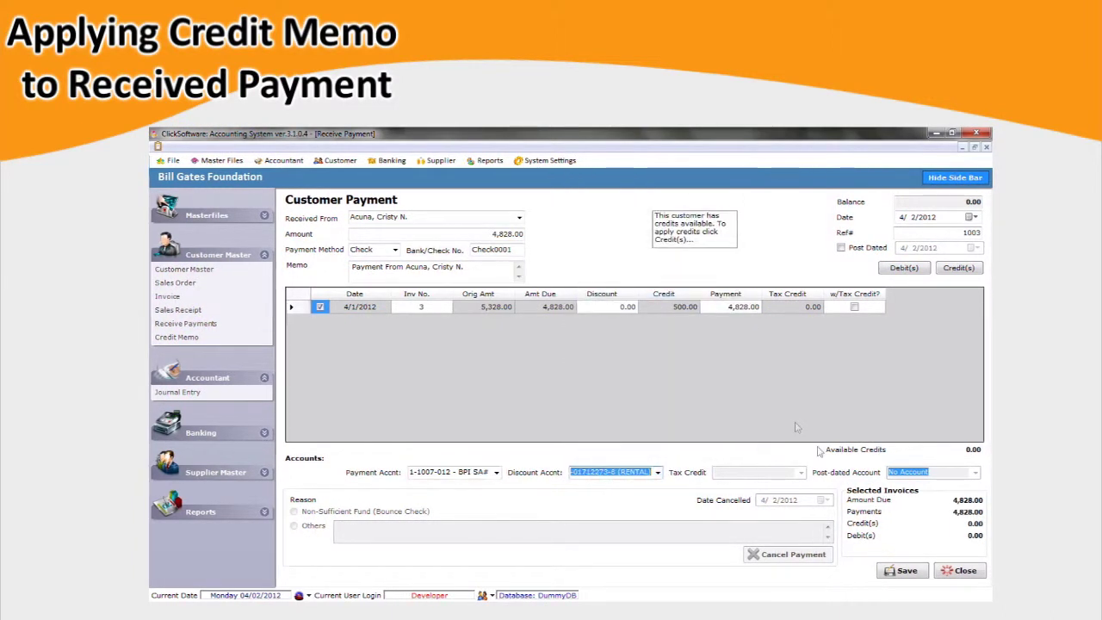
{"action": "left_click", "coordinate": [904, 569]}
{"action": "left_click", "coordinate": [574, 410]}
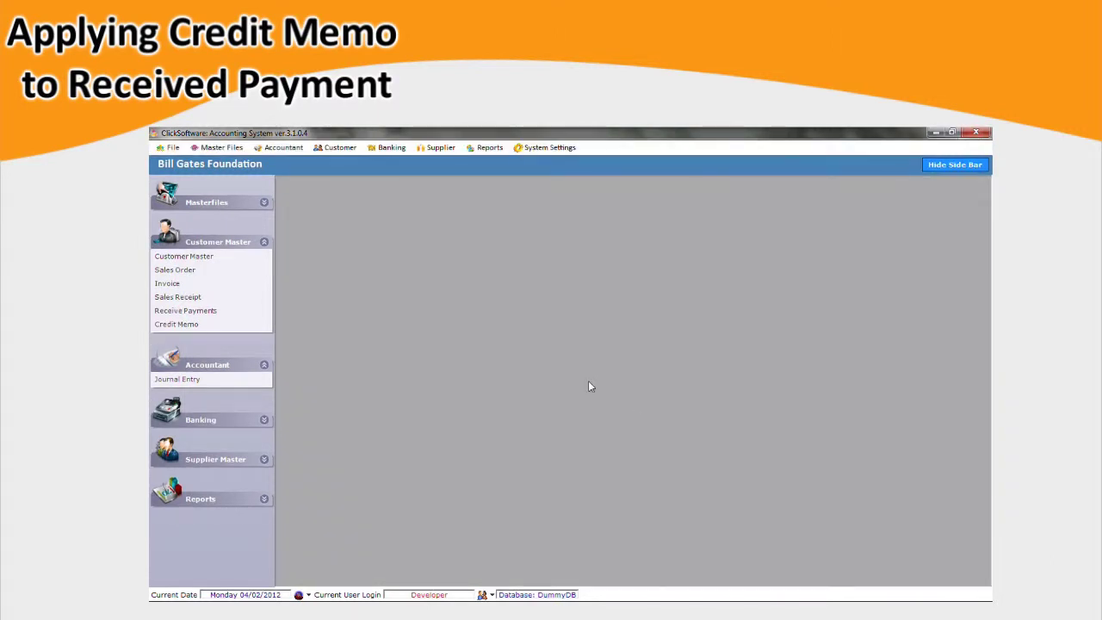
{"action": "left_click", "coordinate": [347, 149]}
{"action": "left_click", "coordinate": [379, 166]}
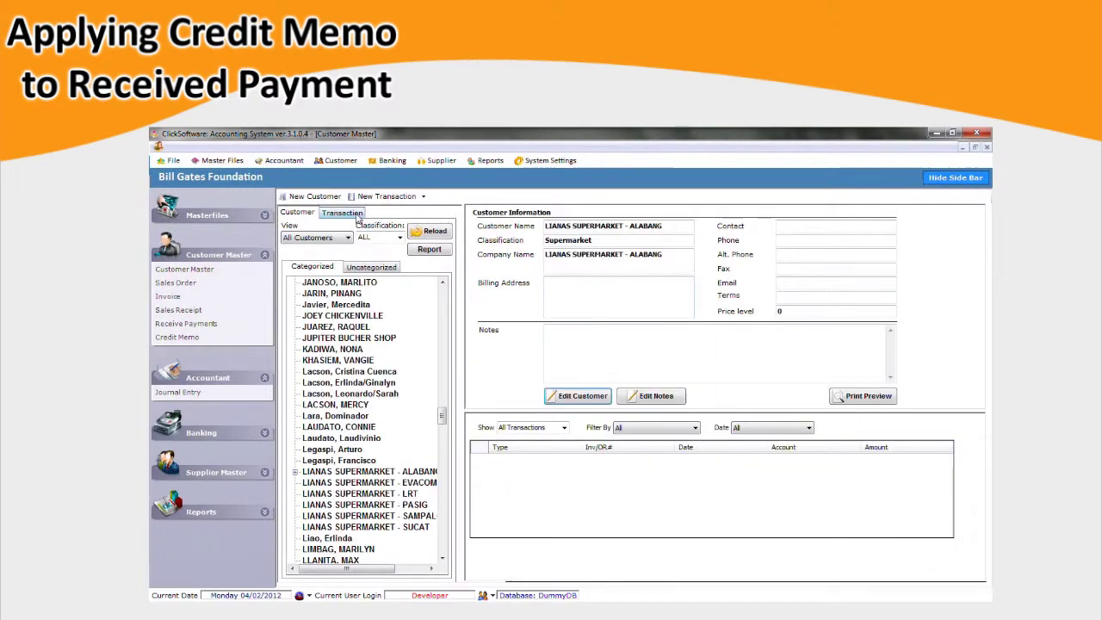
{"action": "left_click", "coordinate": [342, 211]}
{"action": "left_click", "coordinate": [345, 246]}
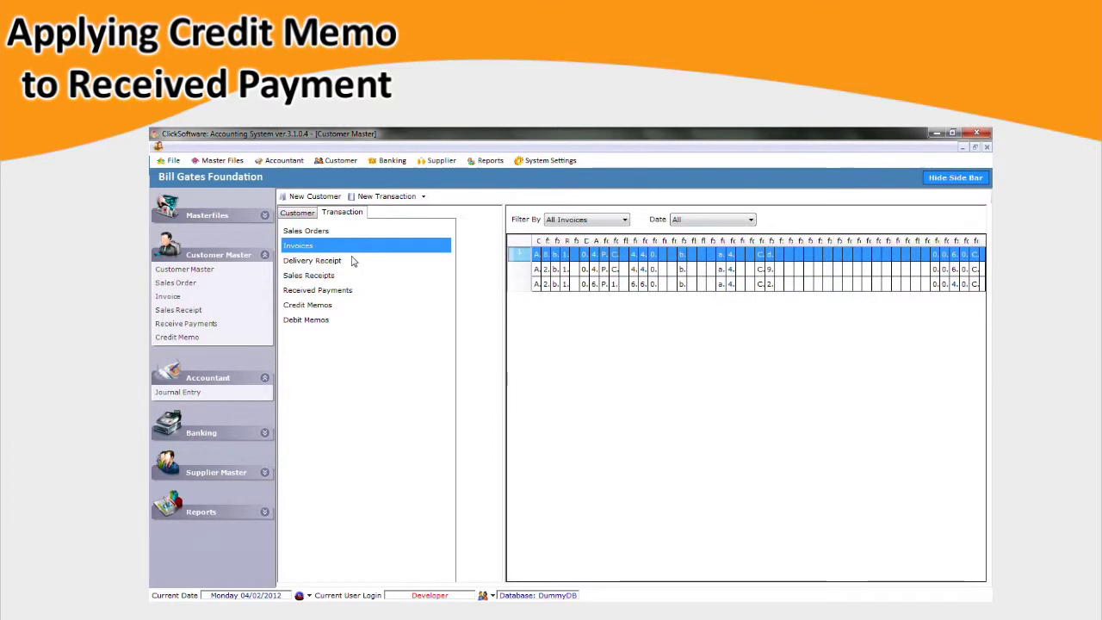
{"action": "left_click", "coordinate": [314, 305]}
{"action": "double_click", "coordinate": [520, 288]}
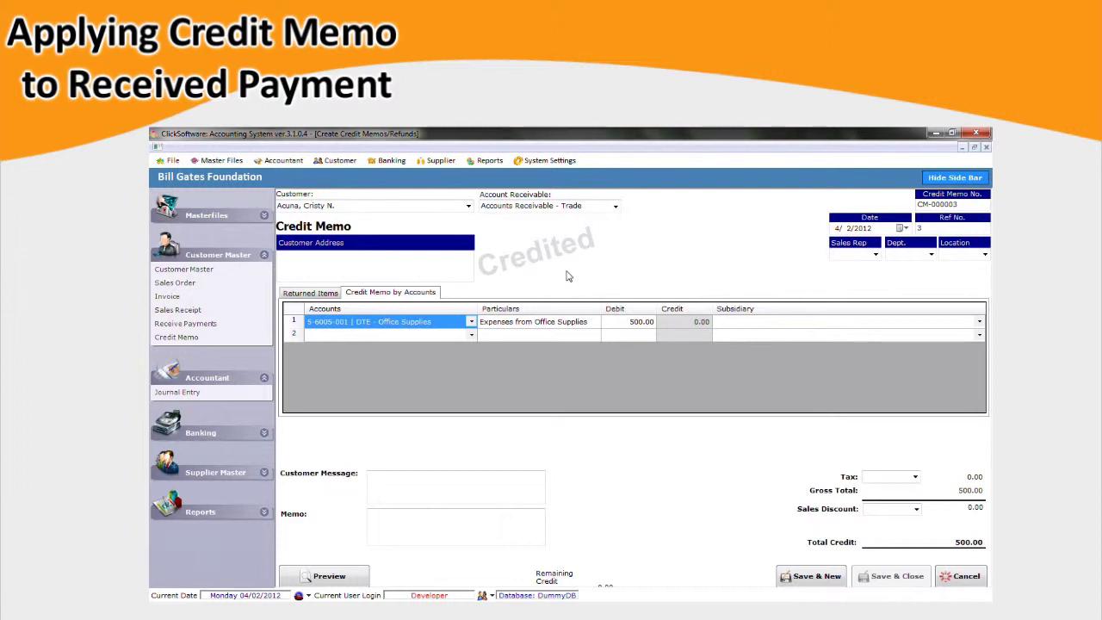
{"action": "left_click", "coordinate": [986, 148]}
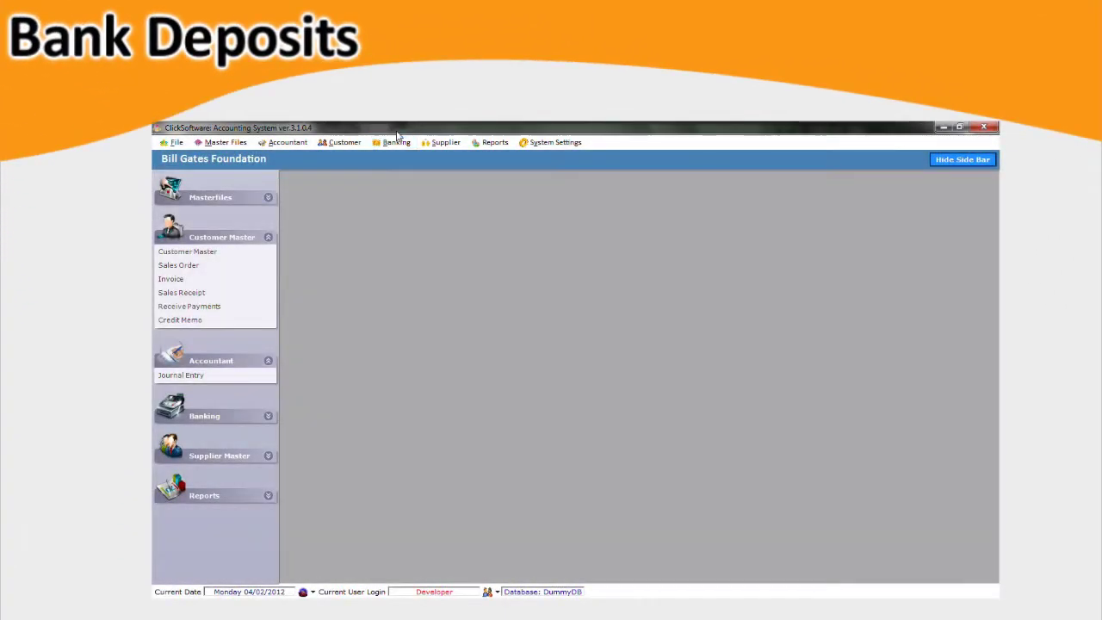
{"action": "left_click", "coordinate": [396, 142]}
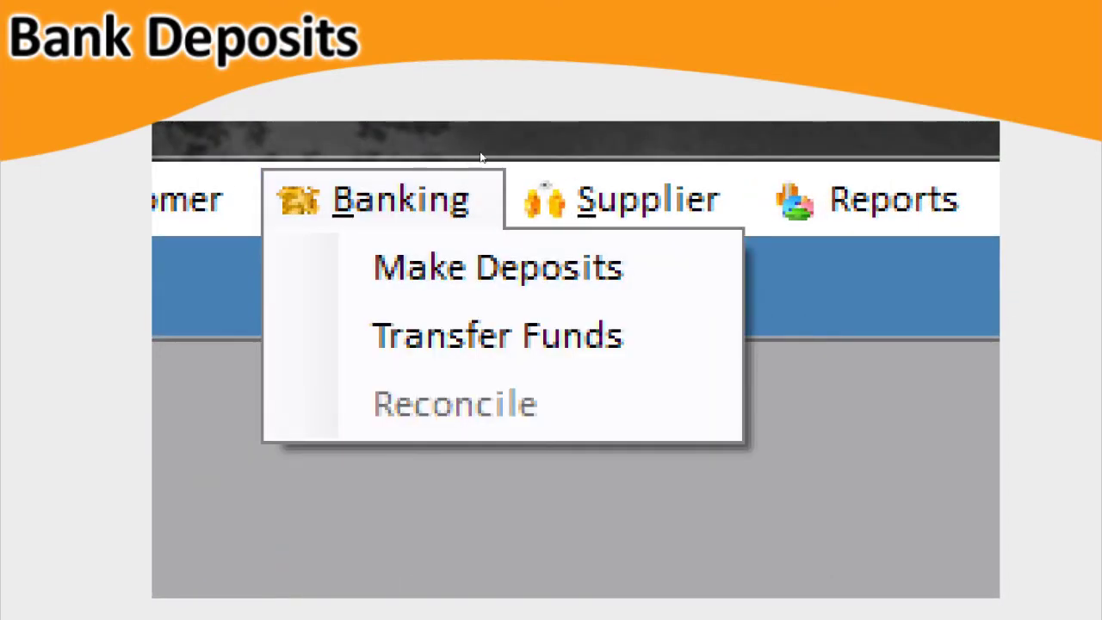
{"action": "key", "text": "Return"}
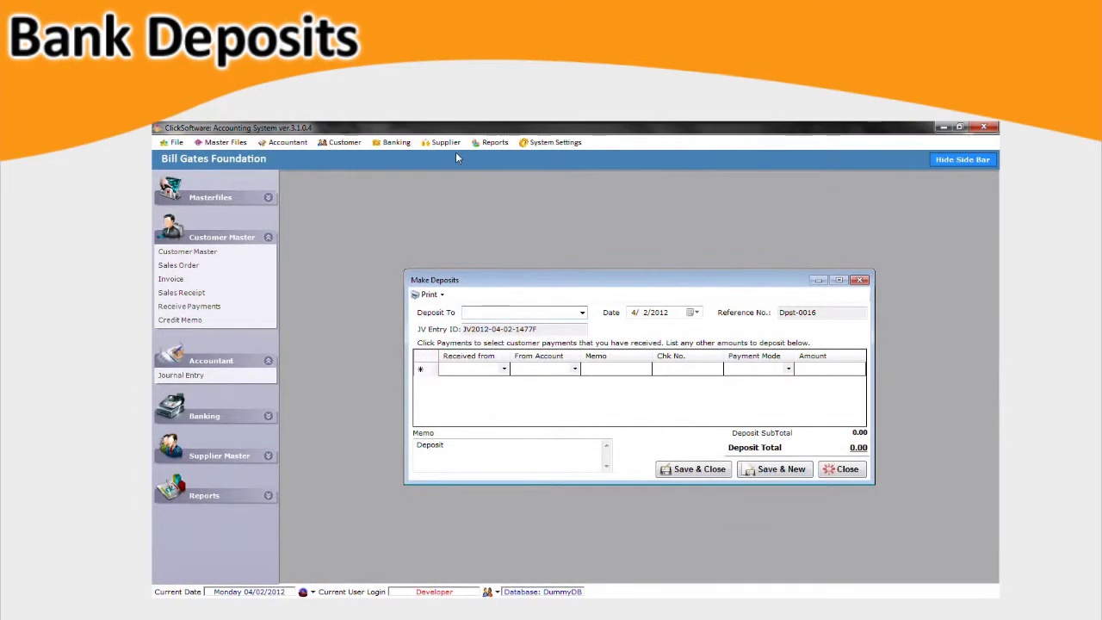
{"action": "left_click", "coordinate": [582, 312]}
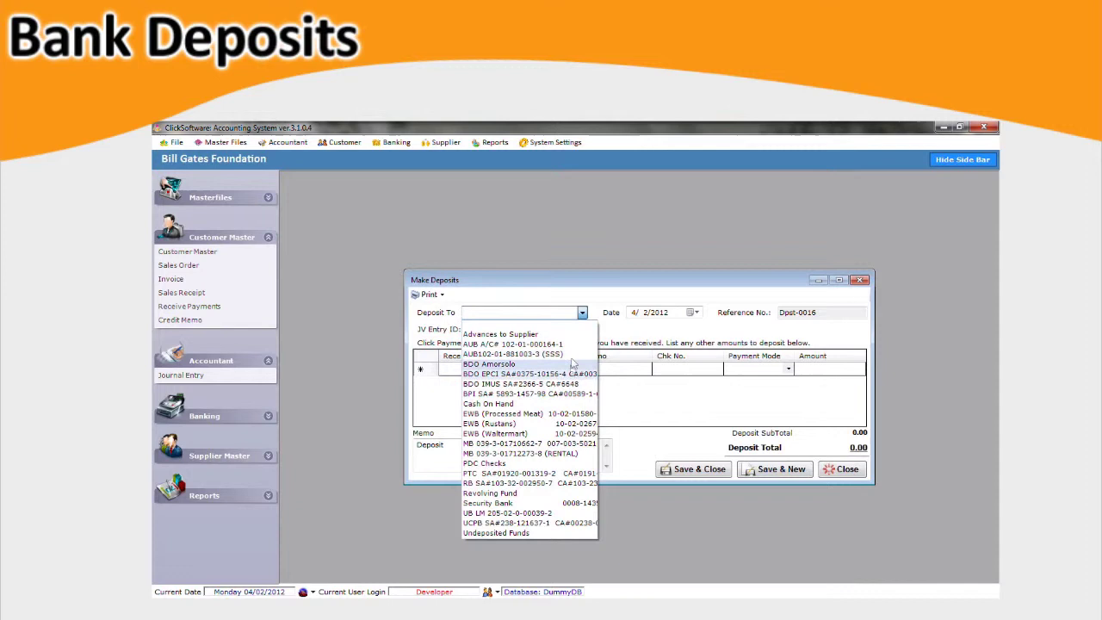
{"action": "left_click", "coordinate": [577, 344]}
Add a deposit line for the customer from Undeposited Funds with memo 'Deposit to Bank'.
{"action": "left_click", "coordinate": [488, 371]}
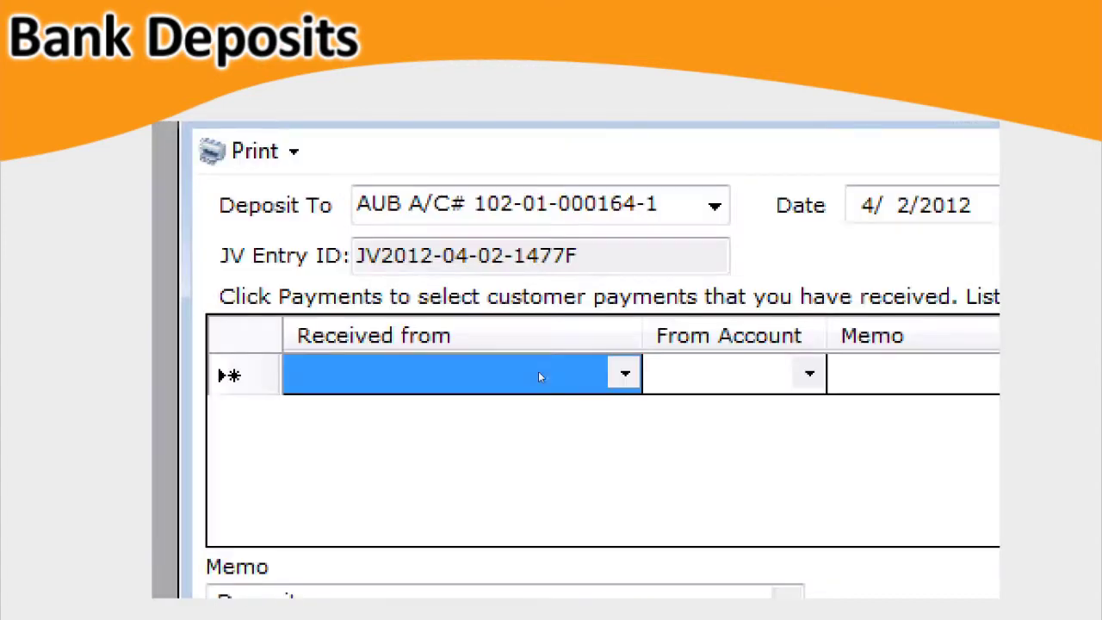
{"action": "left_click", "coordinate": [552, 370]}
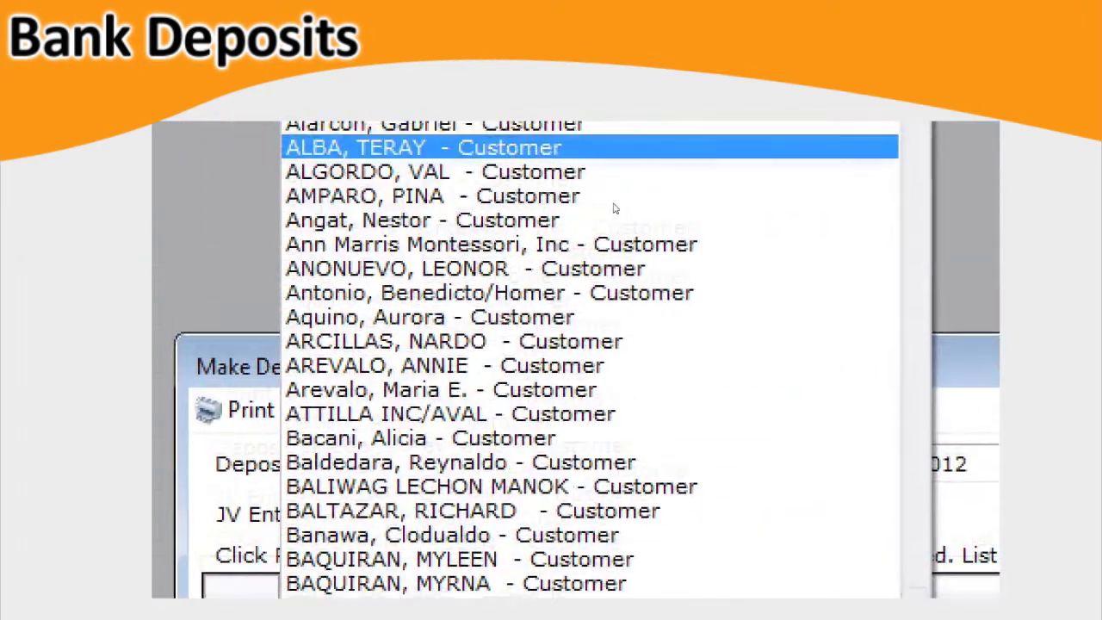
{"action": "left_click", "coordinate": [610, 135]}
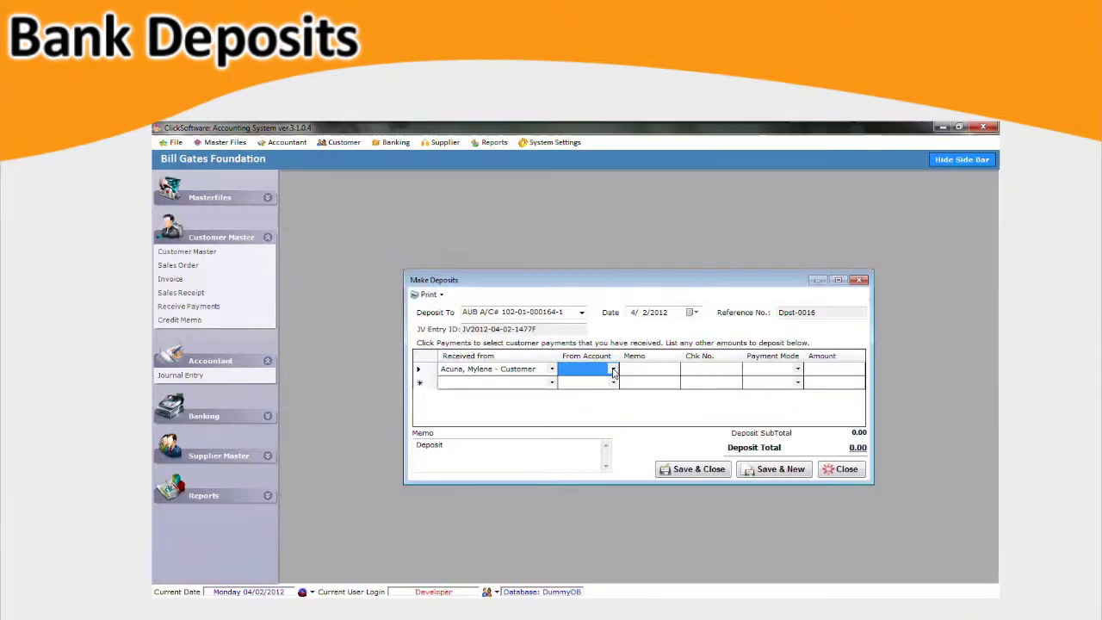
{"action": "left_click", "coordinate": [613, 370]}
{"action": "left_click", "coordinate": [654, 370]}
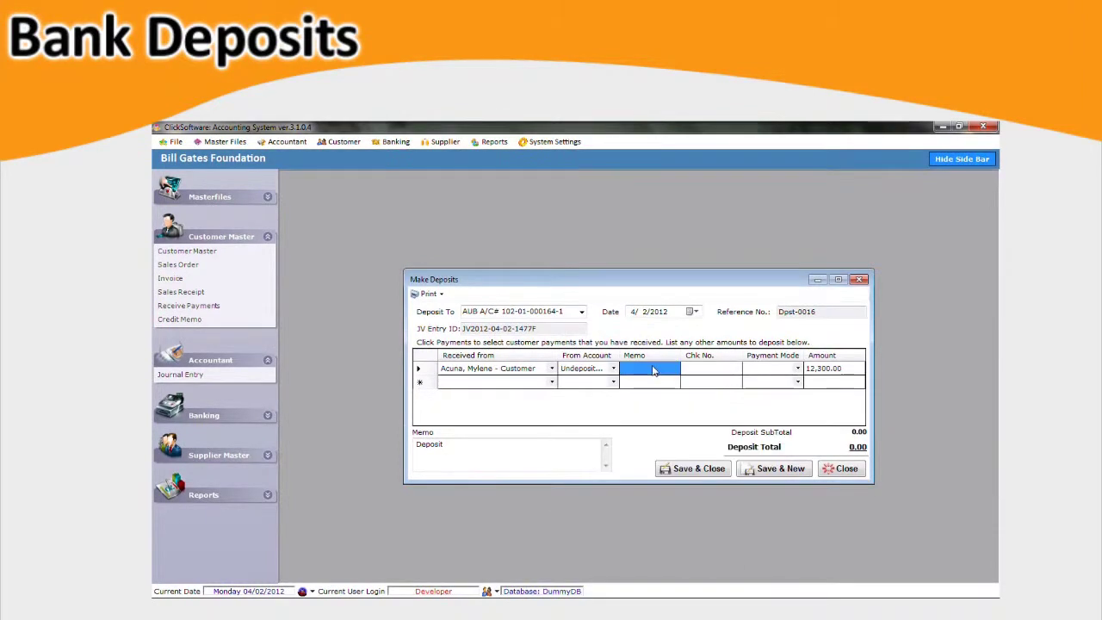
{"action": "type", "text": "Deposit to Ba"}
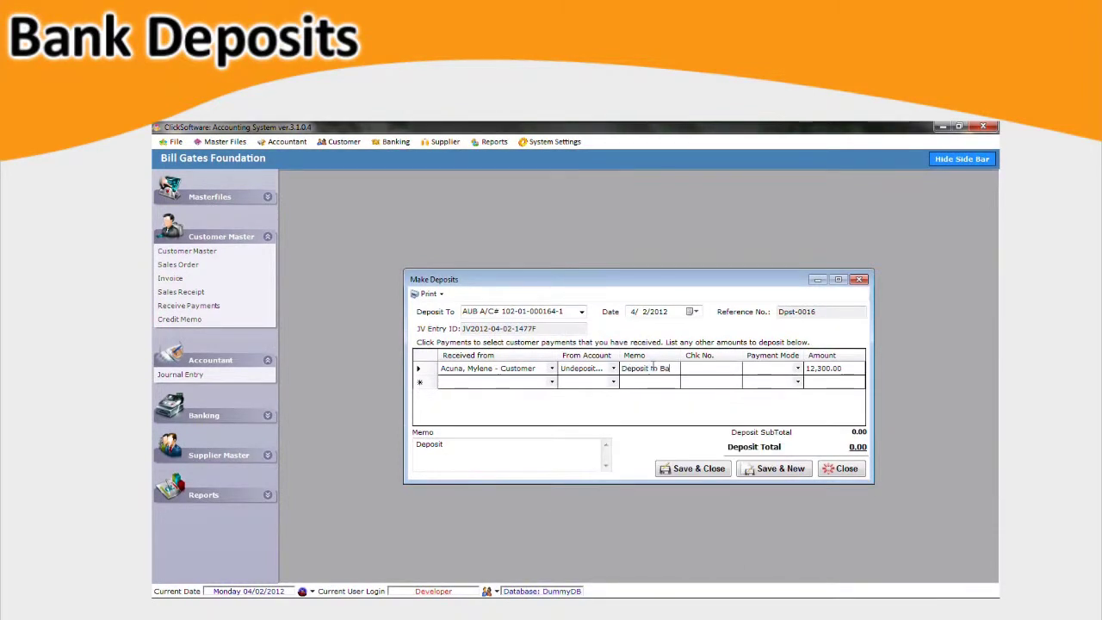
{"action": "type", "text": "nk"}
{"action": "key", "text": "Return"}
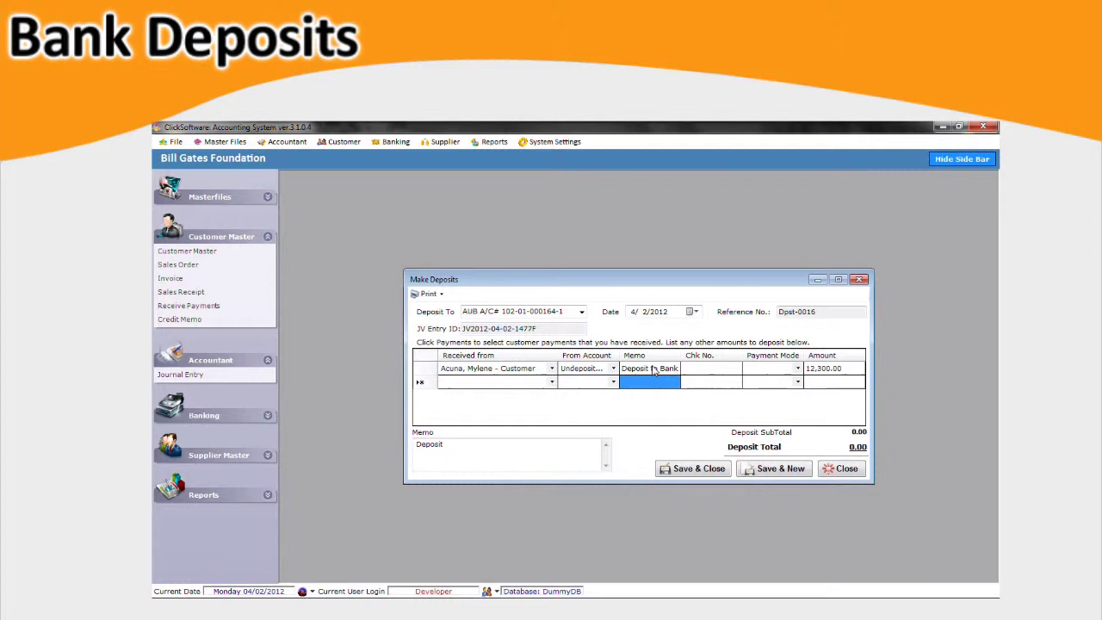
Set the line's payment mode to Cash with no cheque number, then save the 12,300.00 deposit.
{"action": "left_click", "coordinate": [702, 369]}
{"action": "type", "text": "Check0001"}
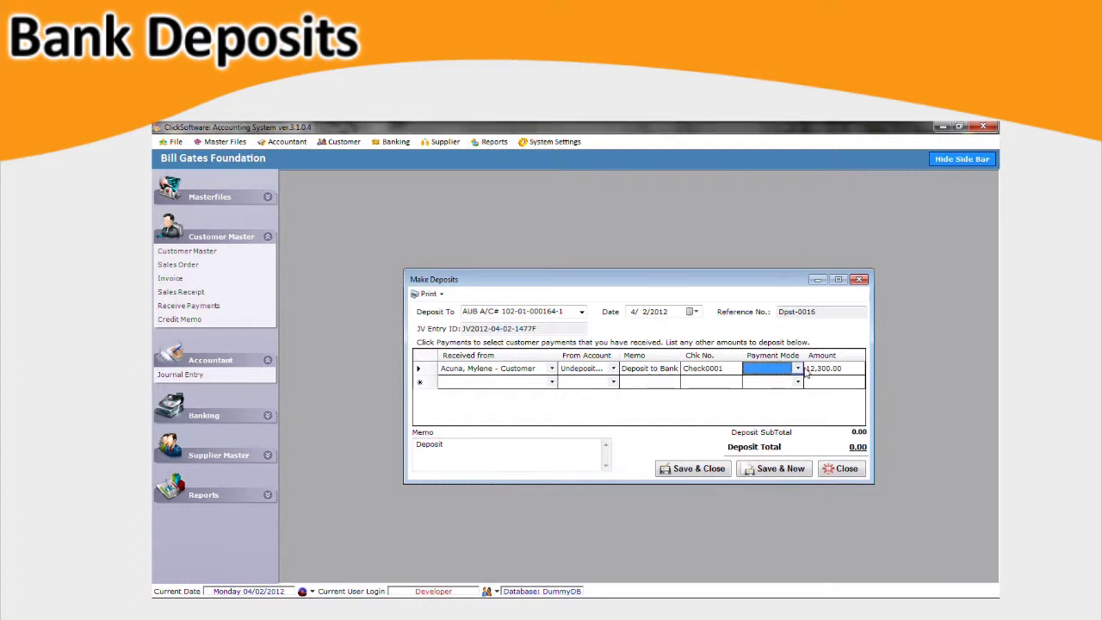
{"action": "left_click", "coordinate": [798, 368]}
{"action": "left_click", "coordinate": [792, 389]}
{"action": "left_click", "coordinate": [724, 368]}
{"action": "left_click", "coordinate": [724, 368]}
{"action": "key", "text": "Delete"}
{"action": "key", "text": "Tab"}
{"action": "left_click", "coordinate": [723, 472]}
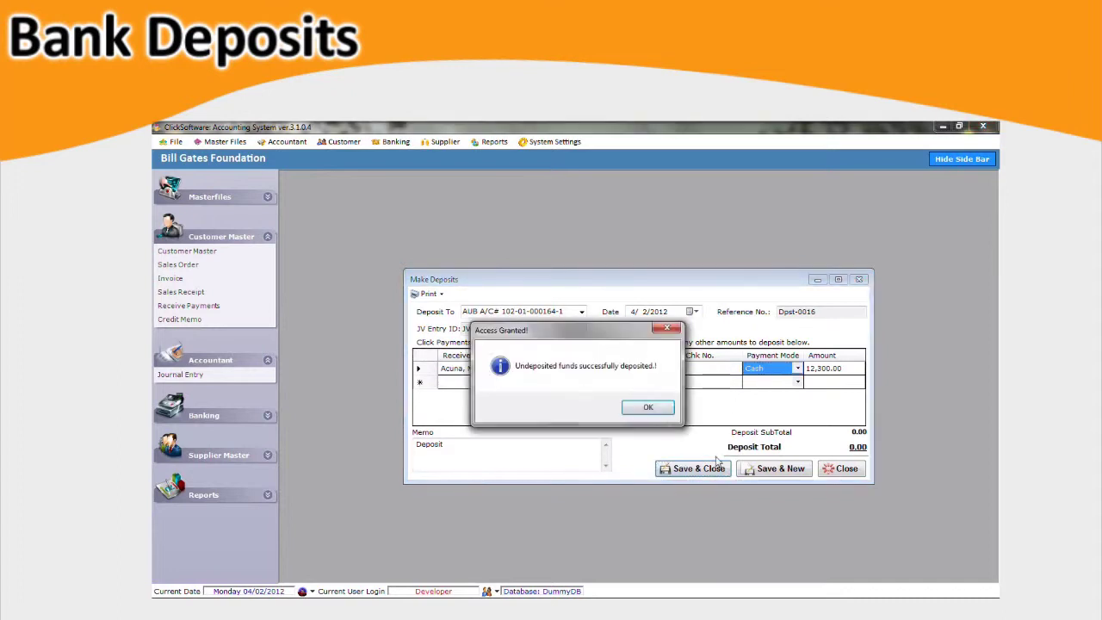
{"action": "left_click", "coordinate": [667, 413]}
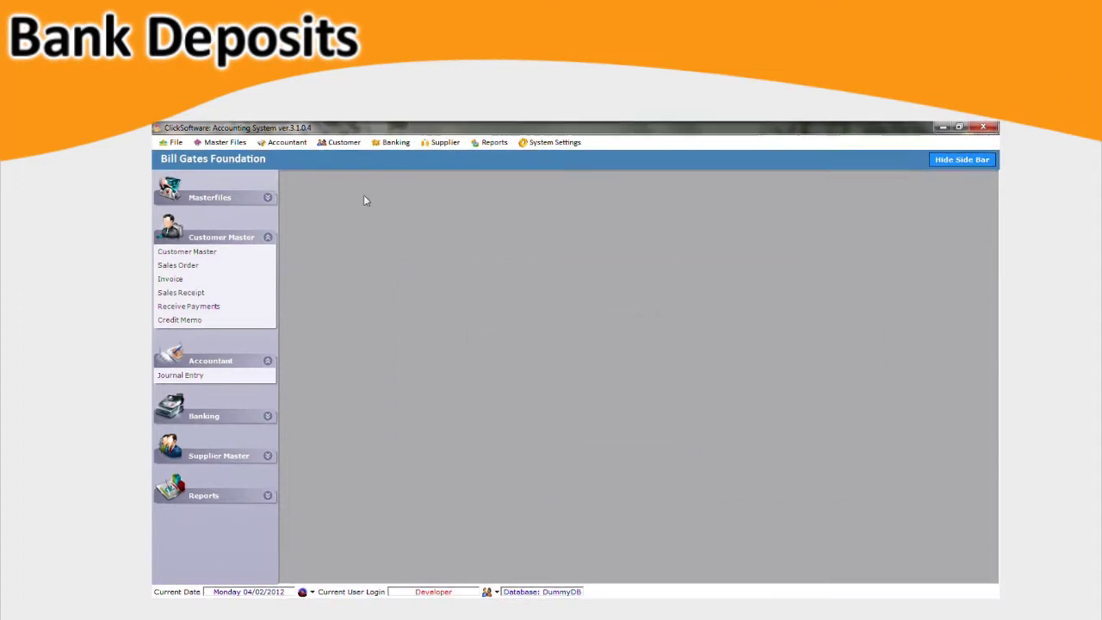
{"action": "left_click", "coordinate": [287, 143]}
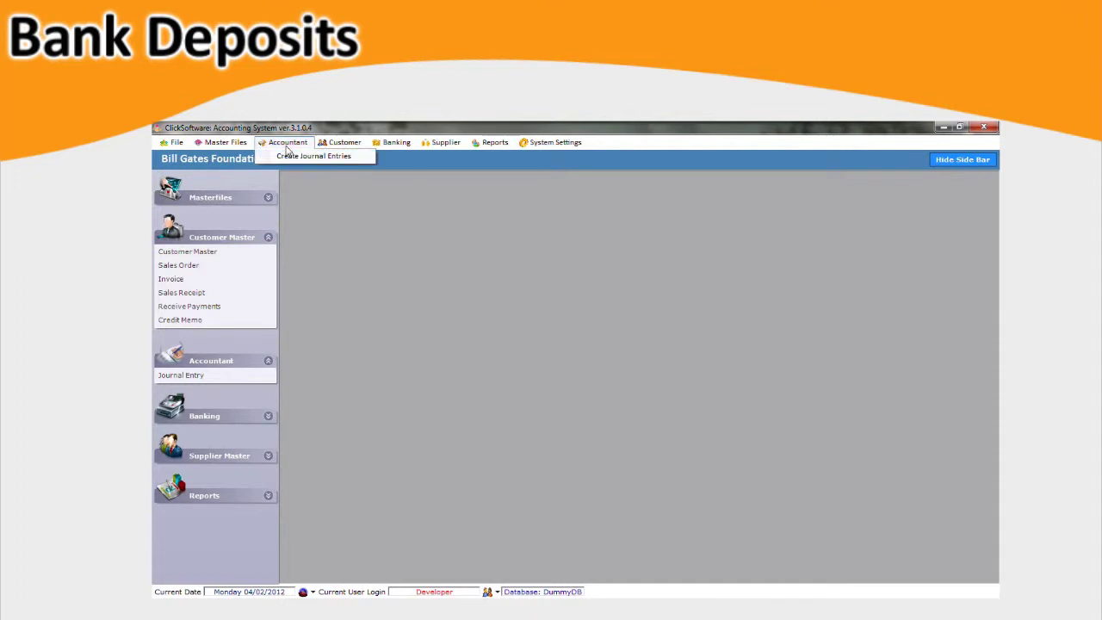
{"action": "left_click", "coordinate": [350, 156]}
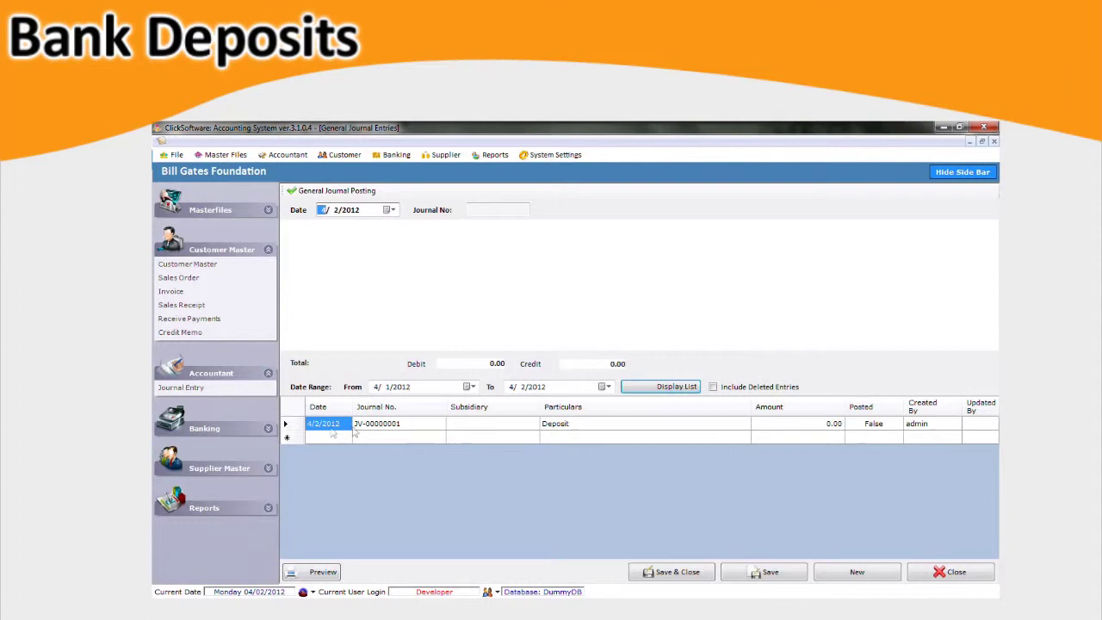
{"action": "left_click", "coordinate": [293, 426]}
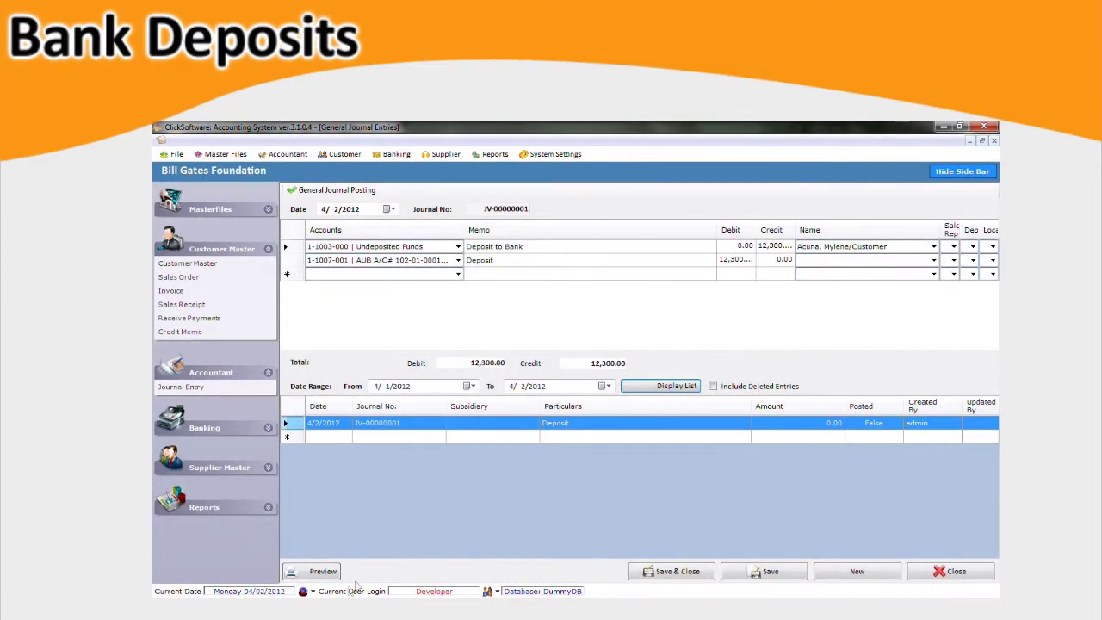
{"action": "left_click", "coordinate": [322, 571]}
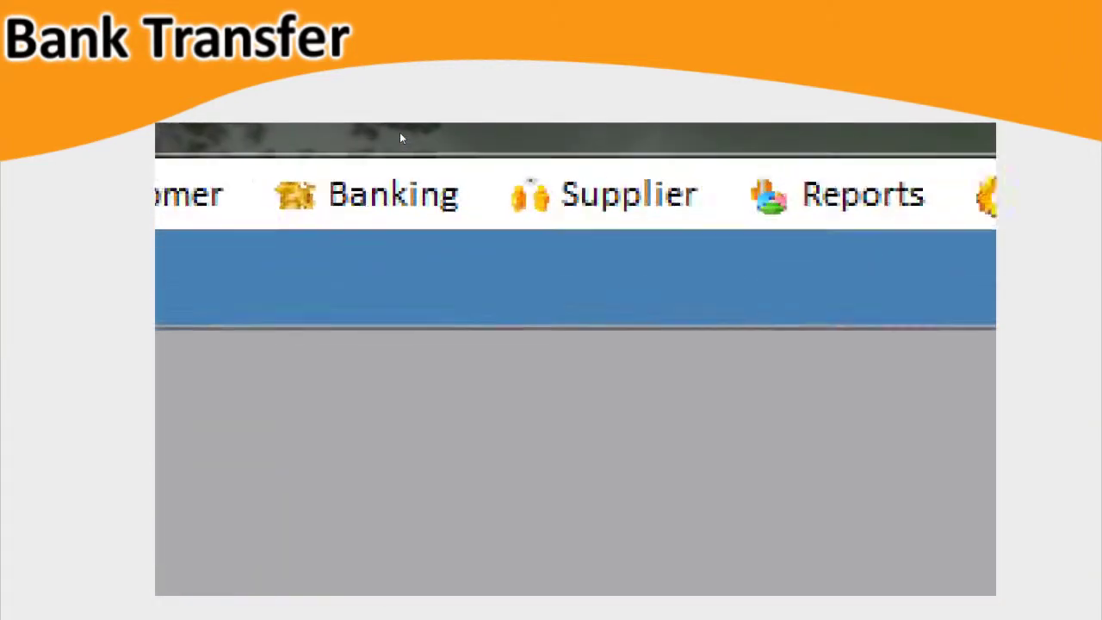
{"action": "left_click", "coordinate": [414, 171]}
{"action": "key", "text": "Down"}
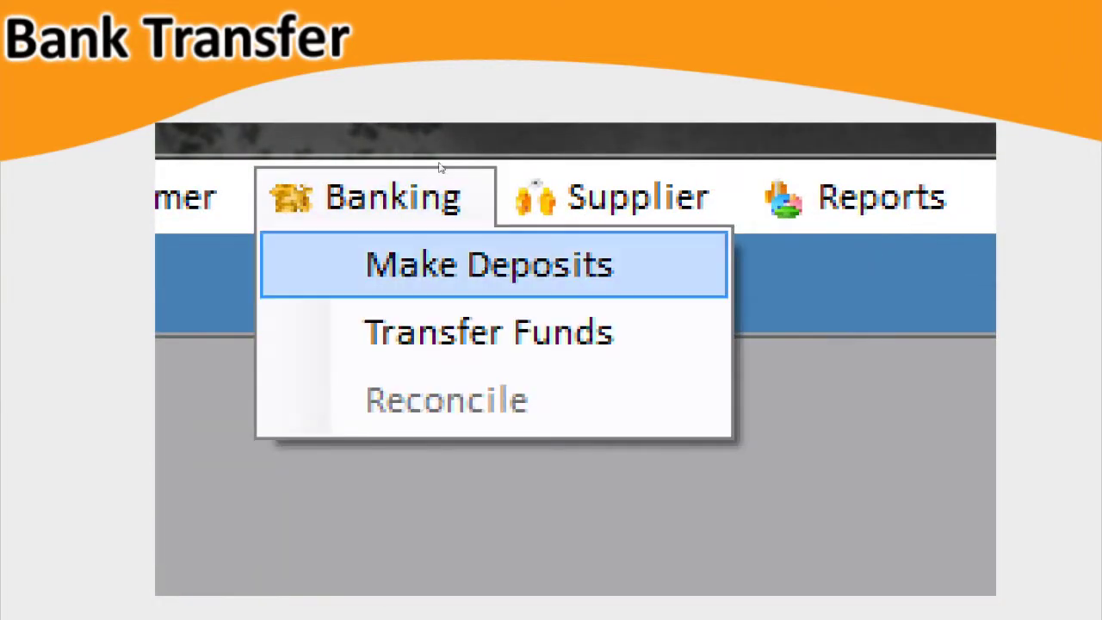
{"action": "key", "text": "Down"}
{"action": "key", "text": "Return"}
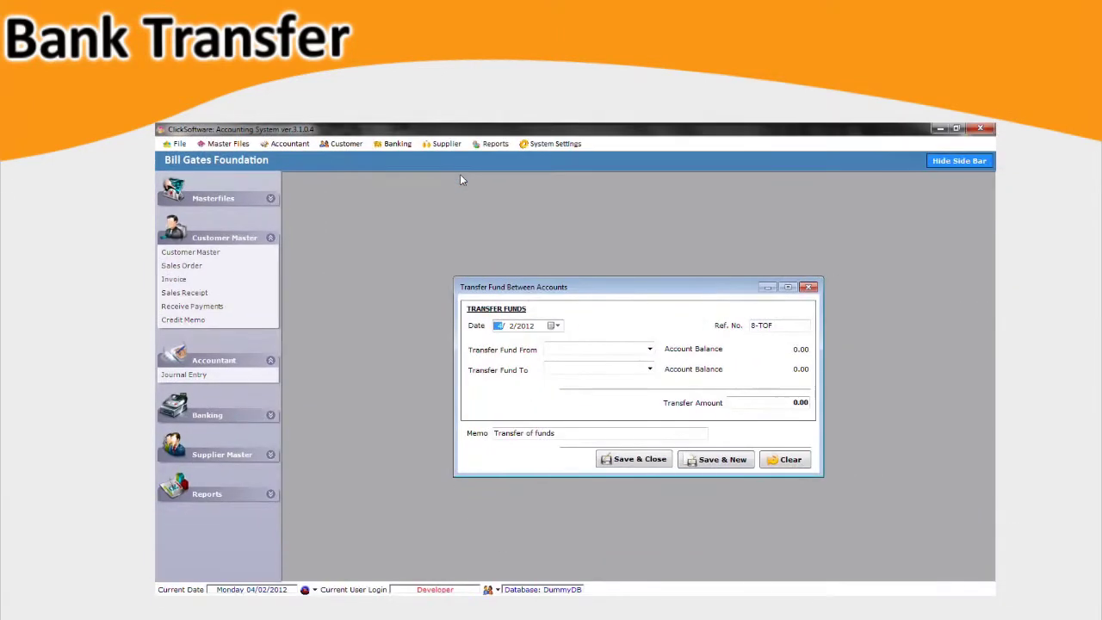
{"action": "left_click", "coordinate": [649, 349]}
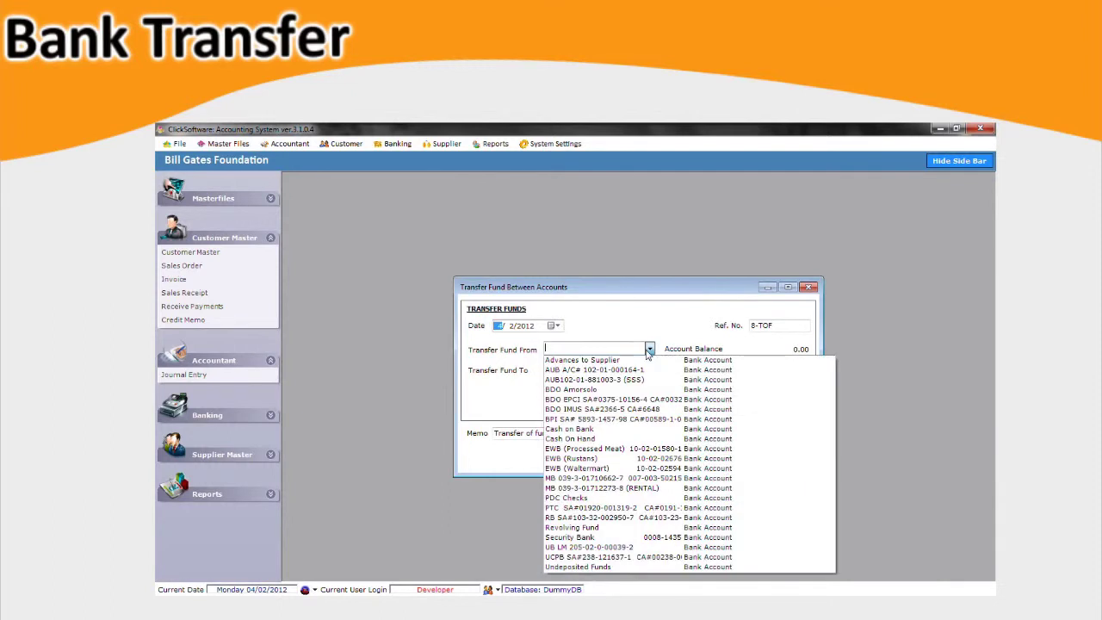
{"action": "left_click", "coordinate": [650, 369]}
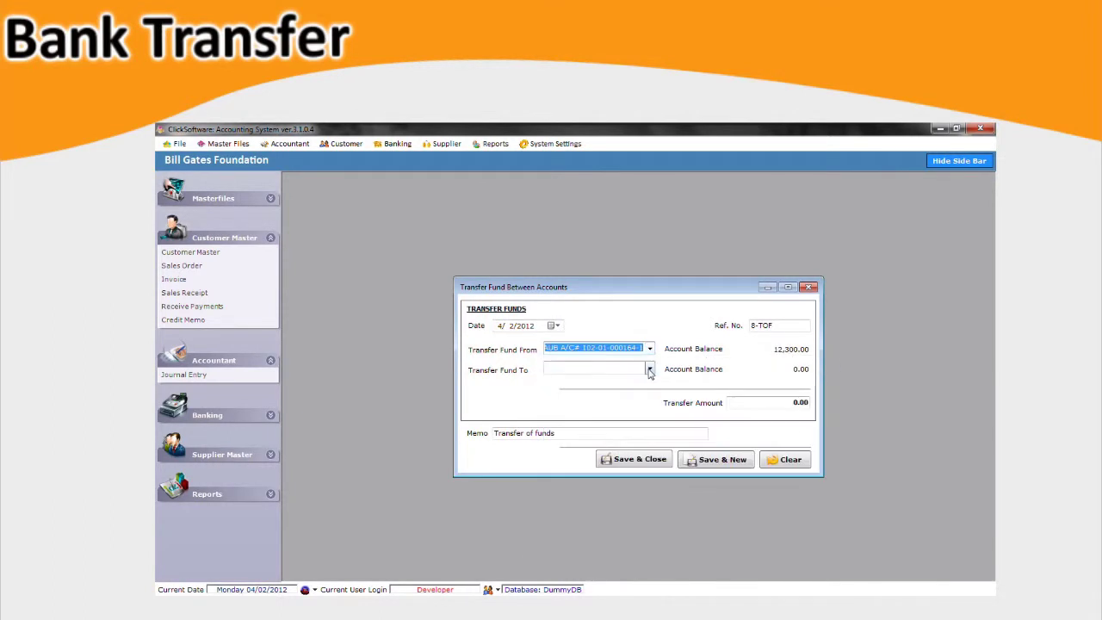
{"action": "left_click", "coordinate": [650, 369]}
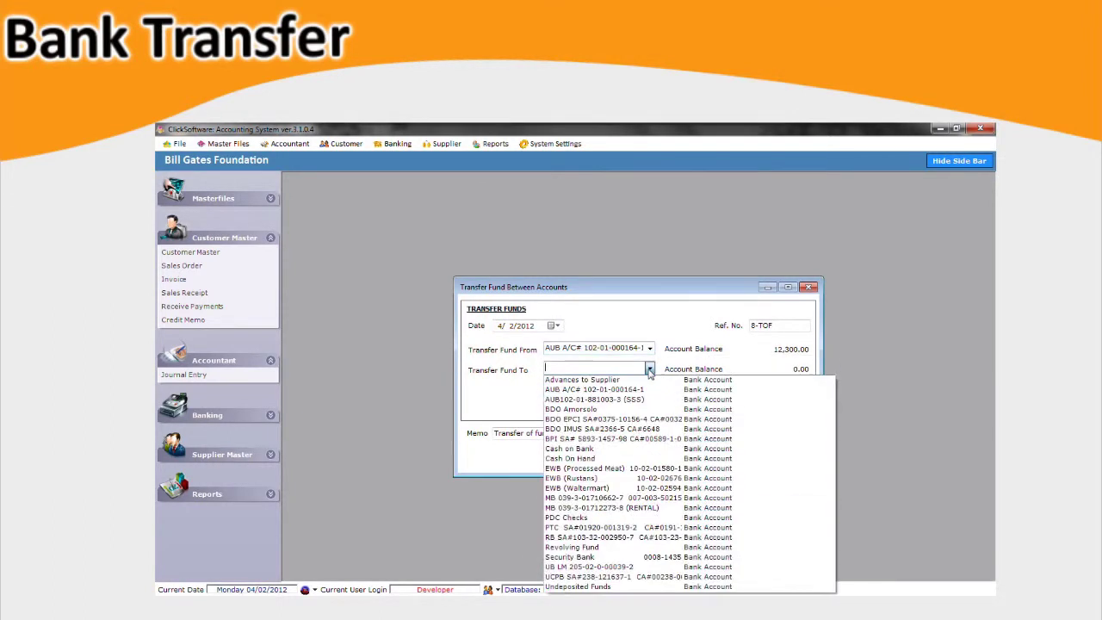
{"action": "left_click", "coordinate": [644, 431]}
Enter a 10,000.00 transfer amount and save the transfer.
{"action": "left_click", "coordinate": [793, 405]}
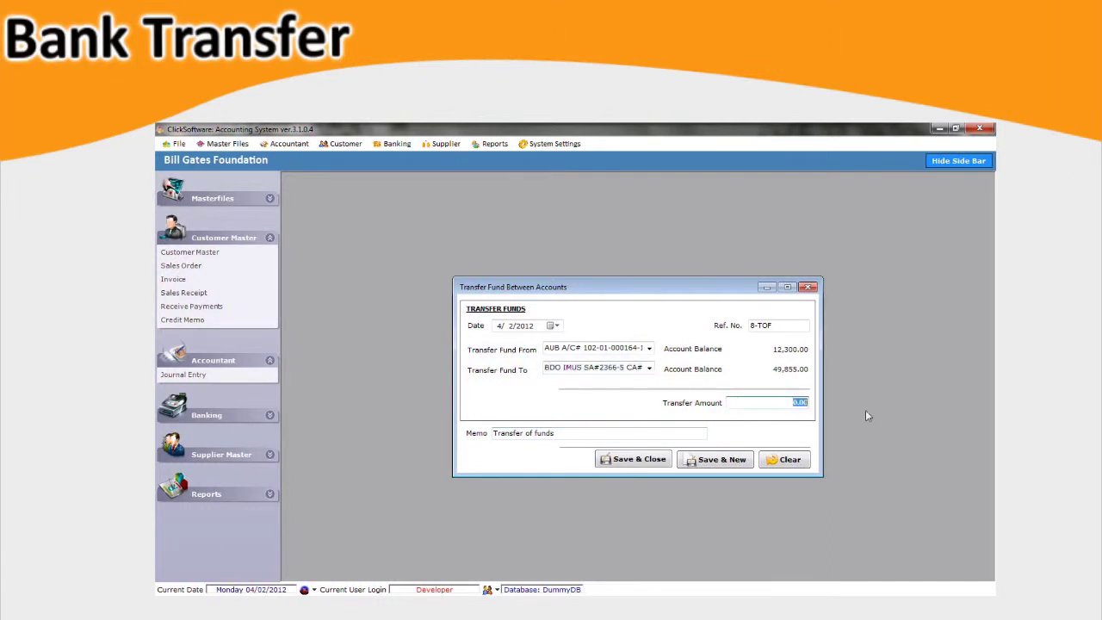
{"action": "type", "text": "10000"}
{"action": "left_click", "coordinate": [669, 435]}
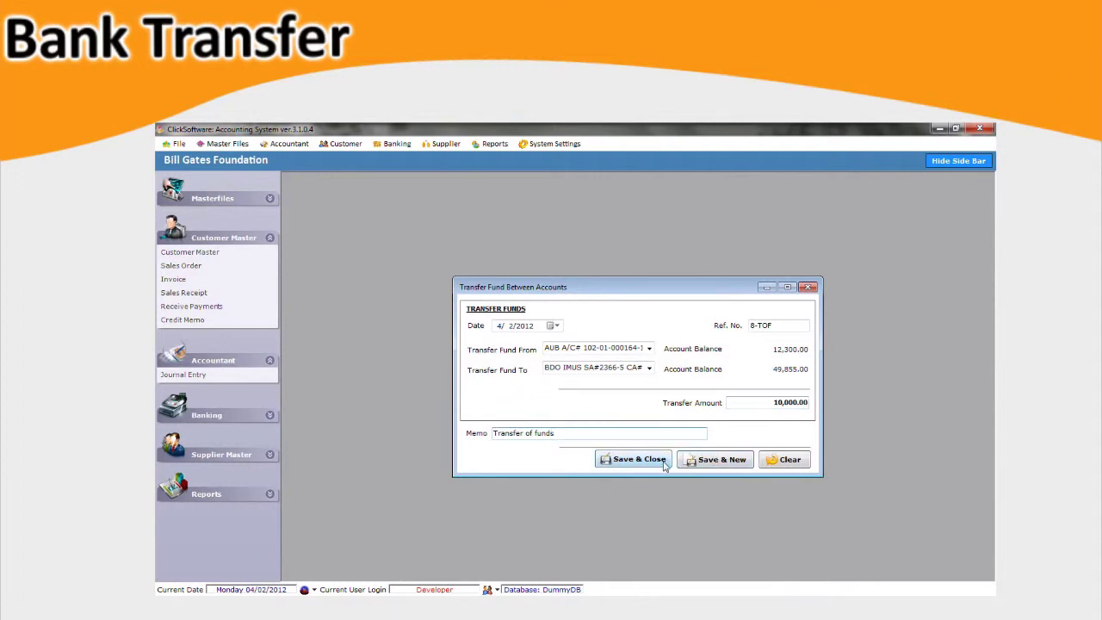
{"action": "left_click", "coordinate": [637, 460]}
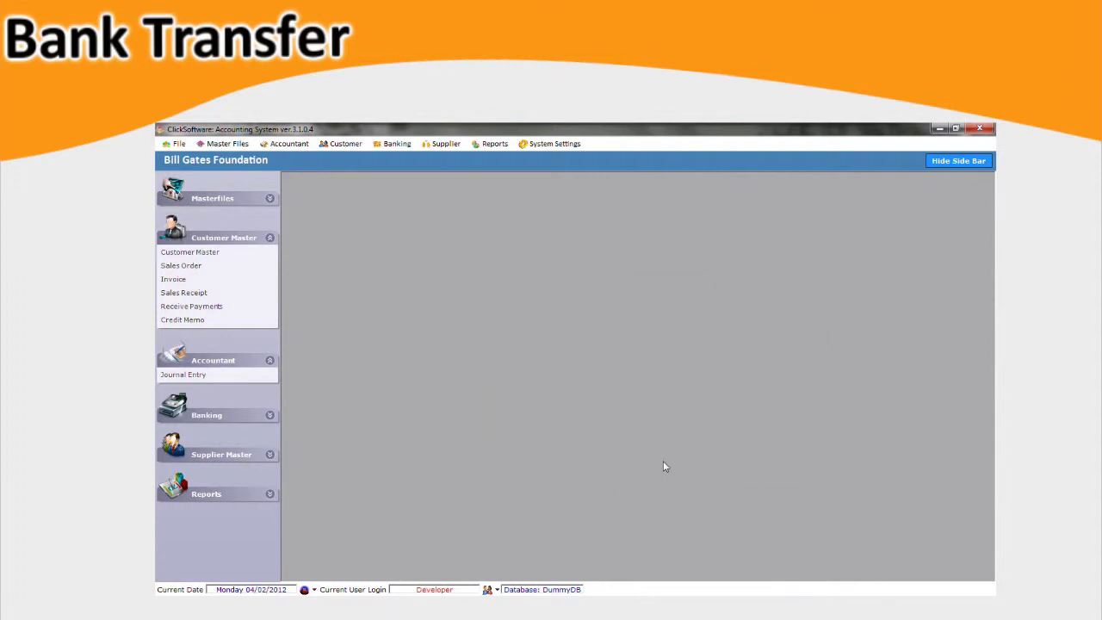
{"action": "left_click", "coordinate": [287, 144]}
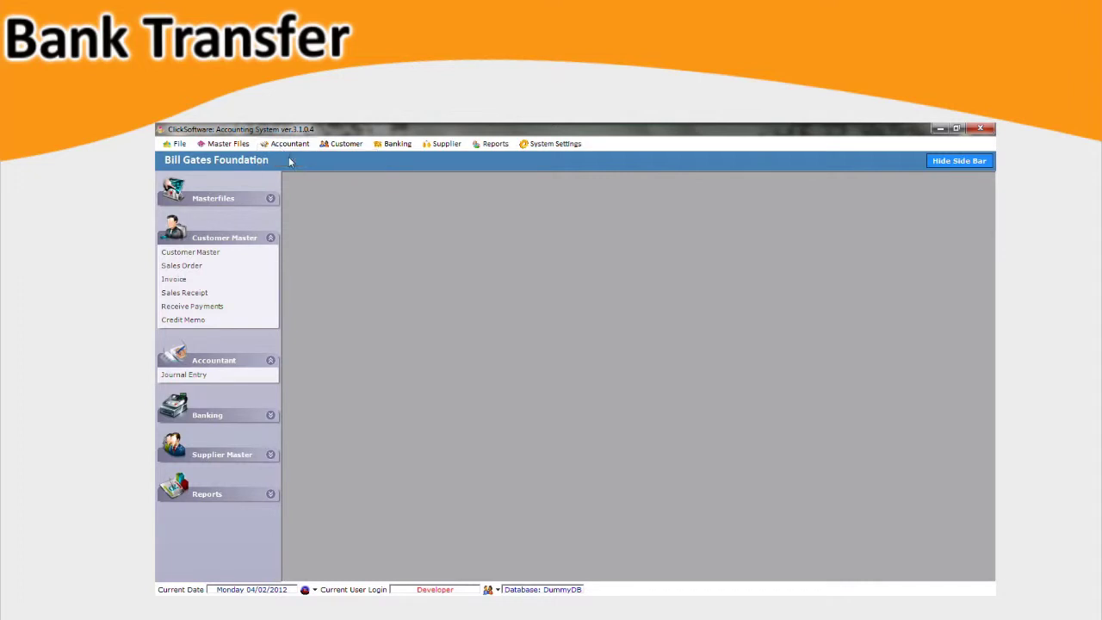
{"action": "left_click", "coordinate": [315, 157]}
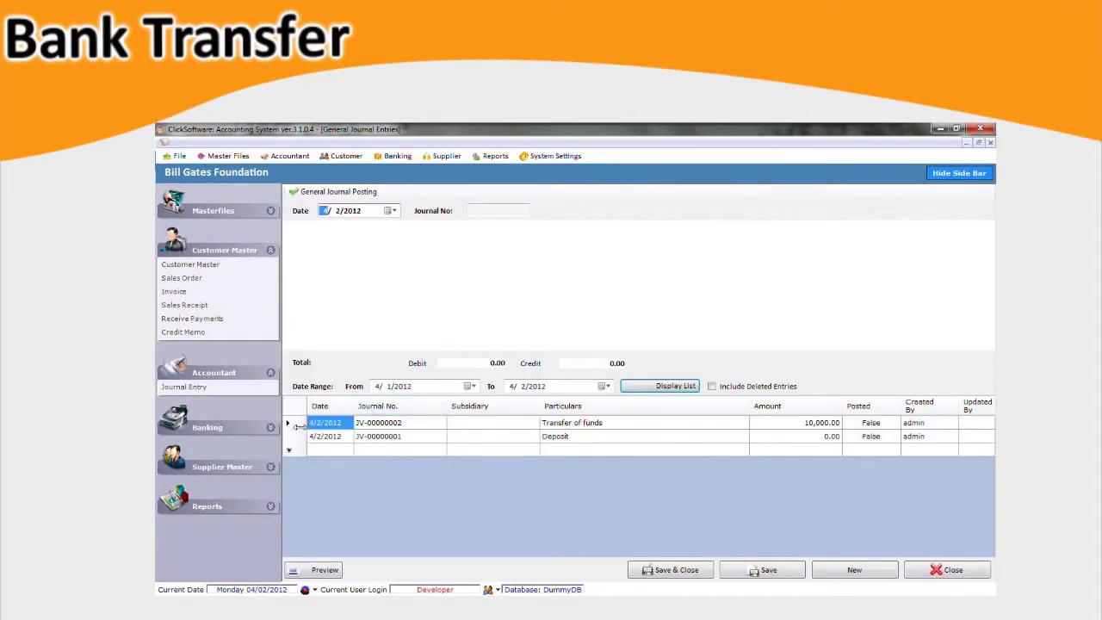
{"action": "left_click", "coordinate": [292, 424]}
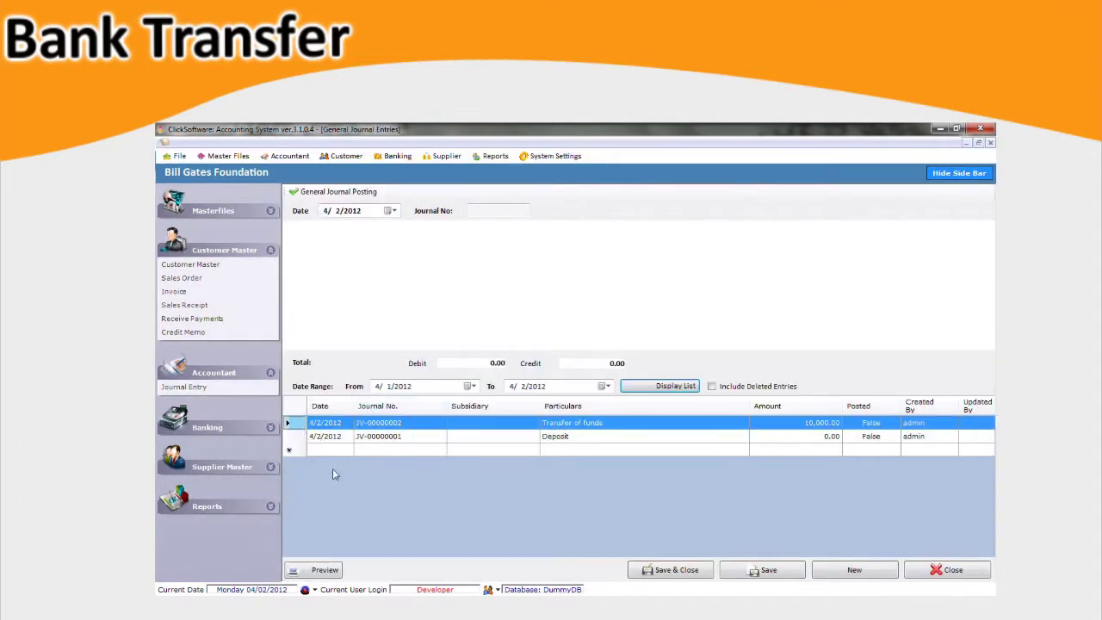
{"action": "left_click", "coordinate": [337, 573]}
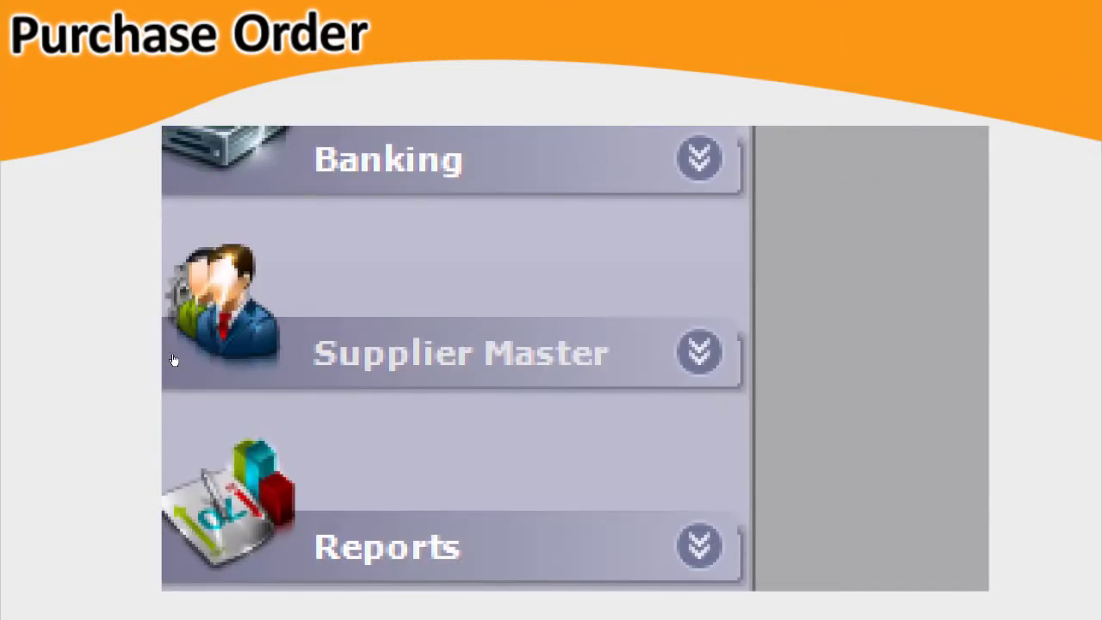
Start a purchase order from 2A Advincula Trading with shipping instruction Ship to Advincula.
{"action": "left_click", "coordinate": [301, 357]}
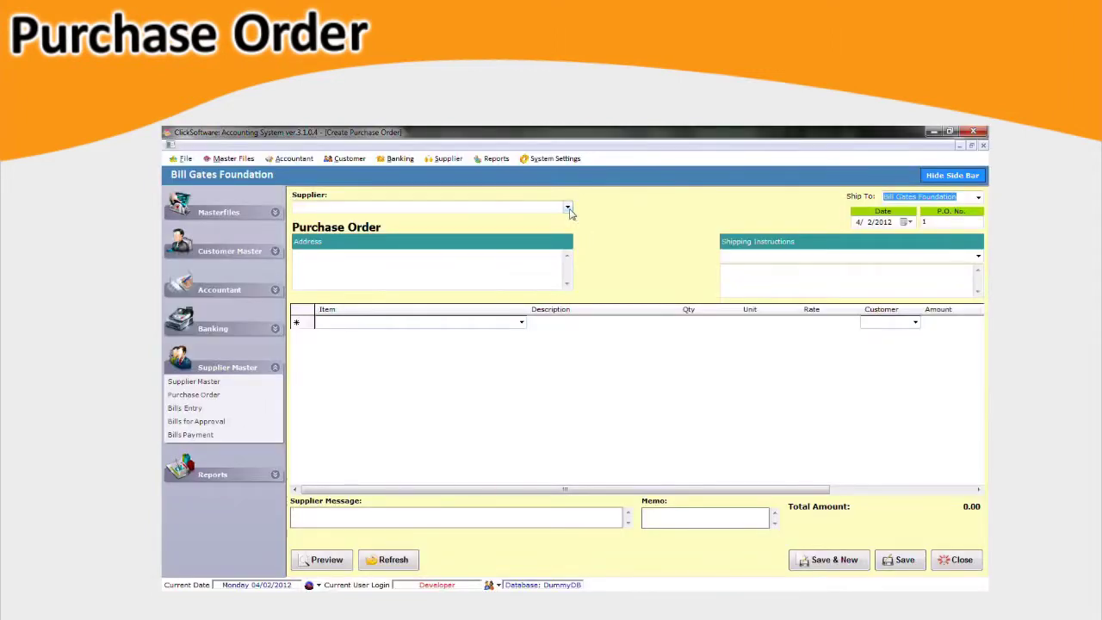
{"action": "left_click", "coordinate": [567, 207]}
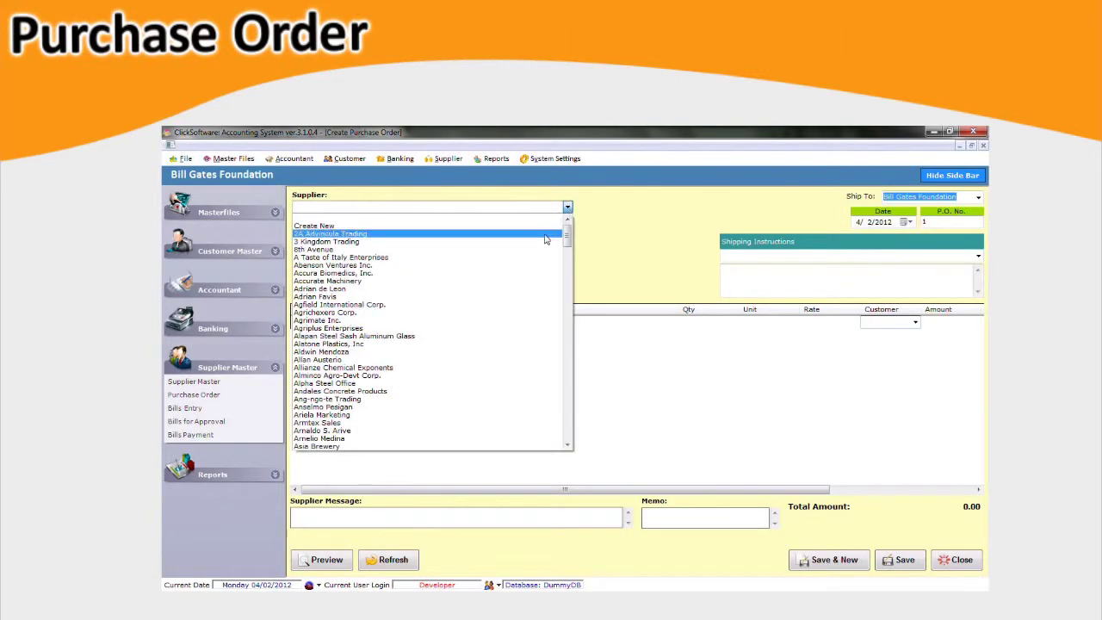
{"action": "left_click", "coordinate": [544, 234]}
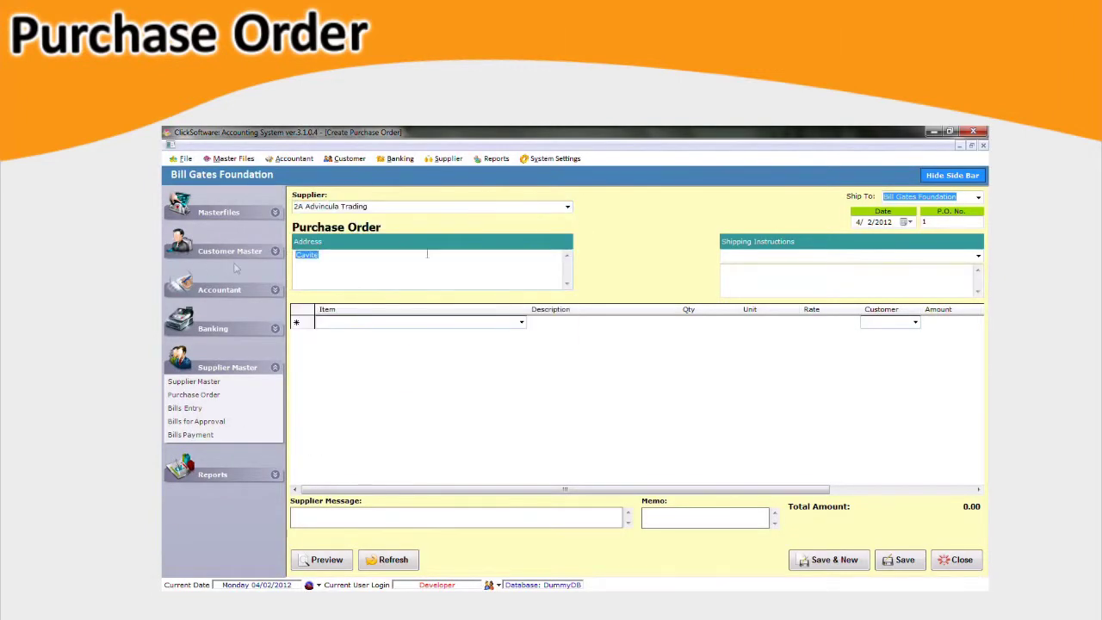
{"action": "left_click", "coordinate": [857, 222]}
{"action": "left_click", "coordinate": [879, 223]}
{"action": "left_click", "coordinate": [928, 223]}
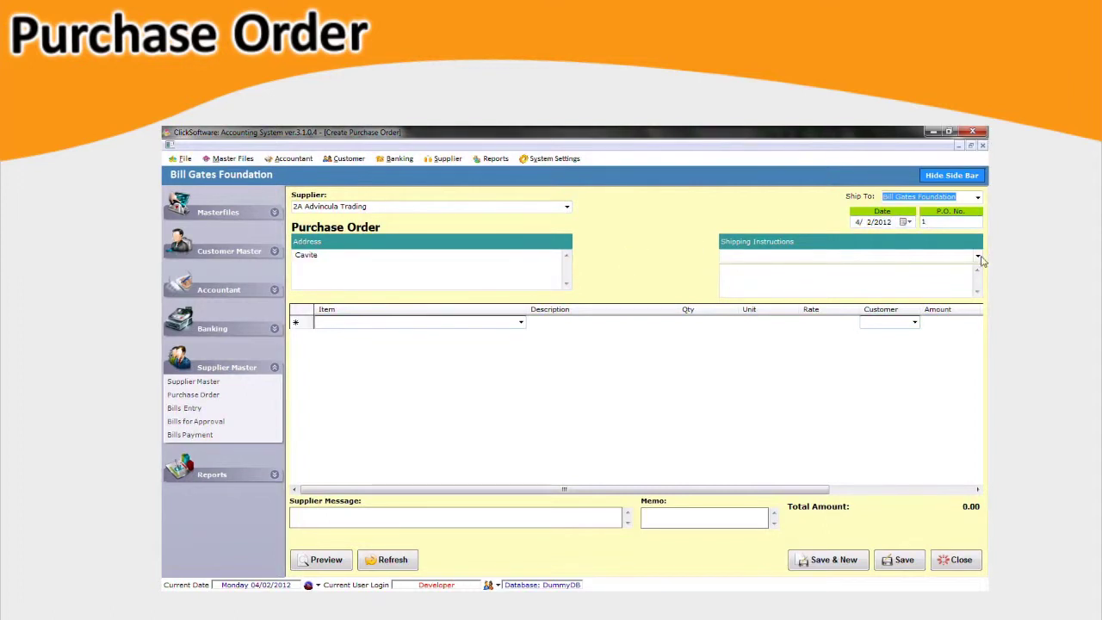
{"action": "left_click", "coordinate": [978, 256]}
{"action": "left_click", "coordinate": [832, 288]}
{"action": "key", "text": "Tab"}
Add BEEF ENTRAILS FRESH LOCAL with quantity 100 at a rate of 200.
{"action": "left_click", "coordinate": [480, 320]}
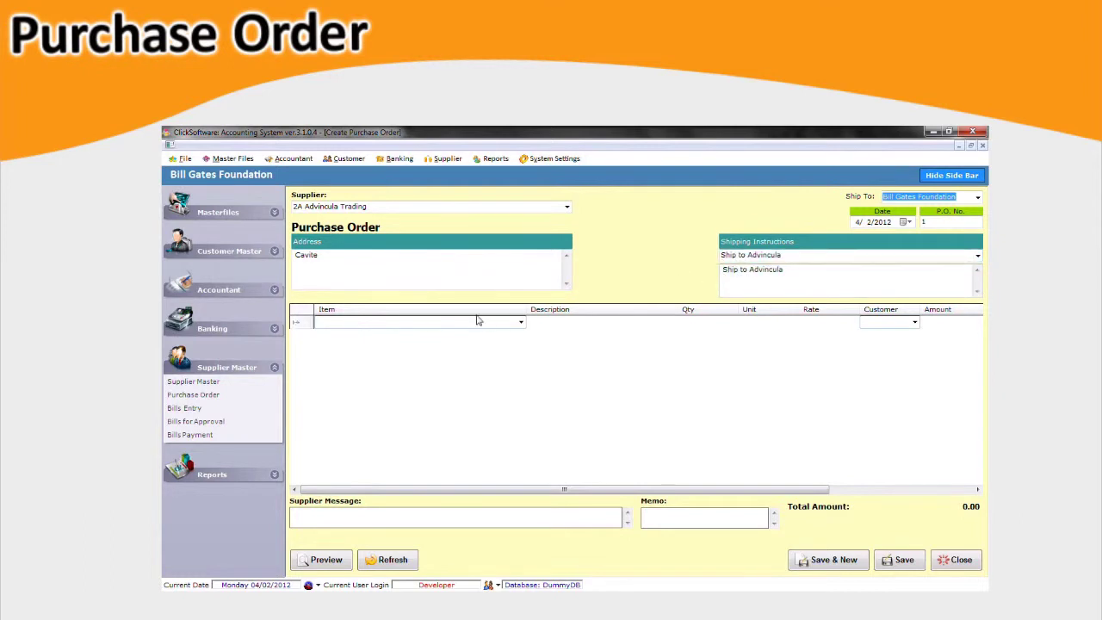
{"action": "left_click", "coordinate": [521, 324]}
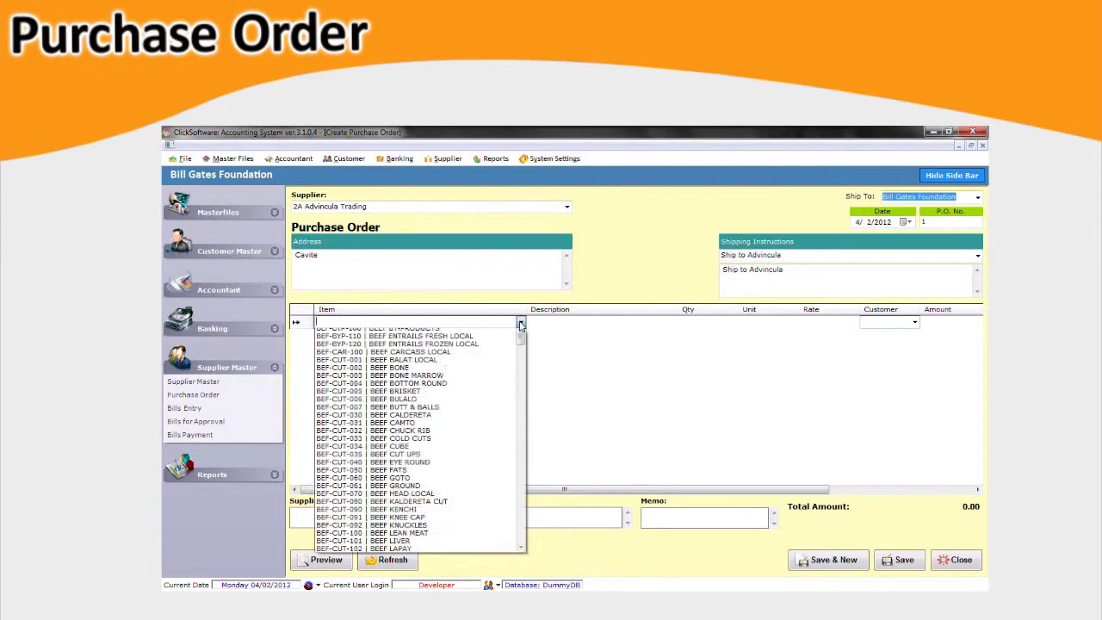
{"action": "left_click", "coordinate": [494, 349]}
{"action": "left_click", "coordinate": [560, 325]}
{"action": "left_click", "coordinate": [693, 323]}
{"action": "type", "text": "100"}
{"action": "key", "text": "Tab"}
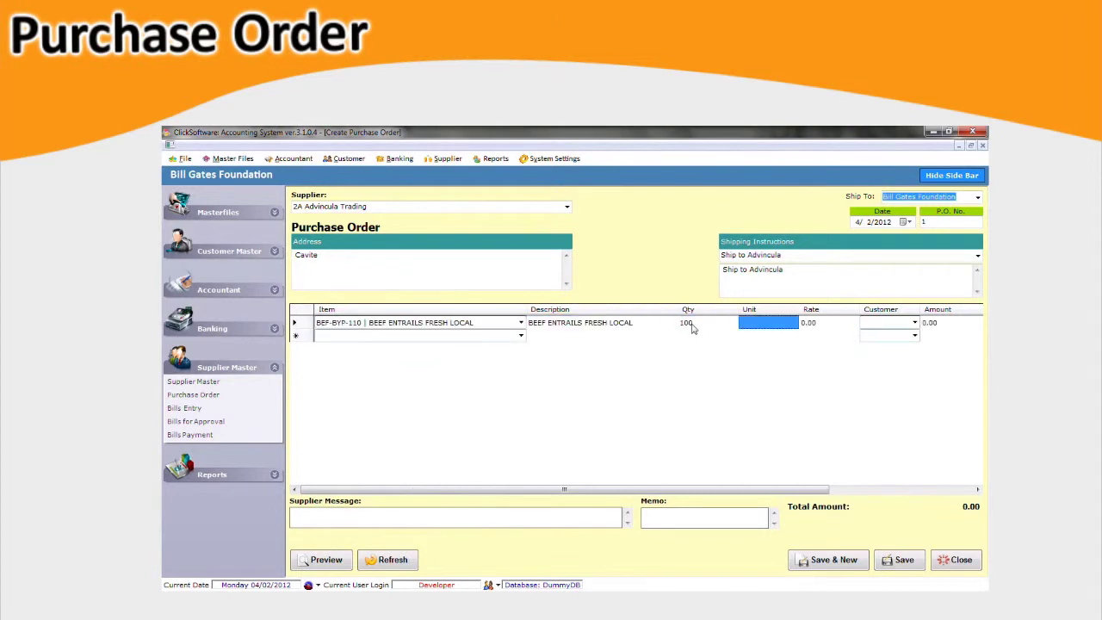
{"action": "key", "text": "Tab"}
{"action": "type", "text": "200"}
{"action": "key", "text": "Tab"}
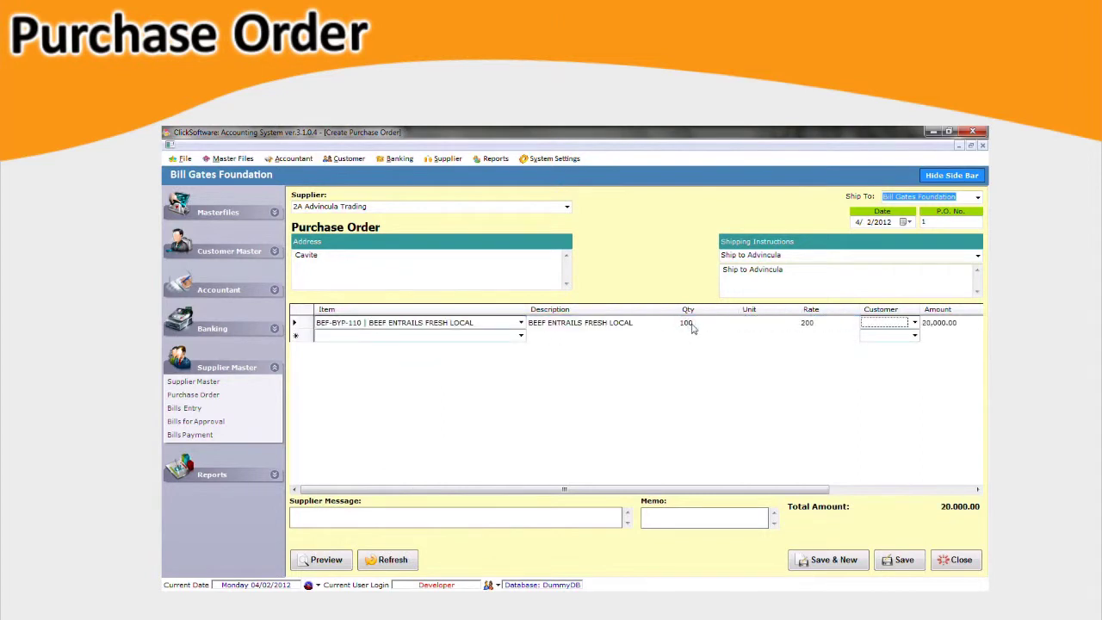
{"action": "key", "text": "Tab"}
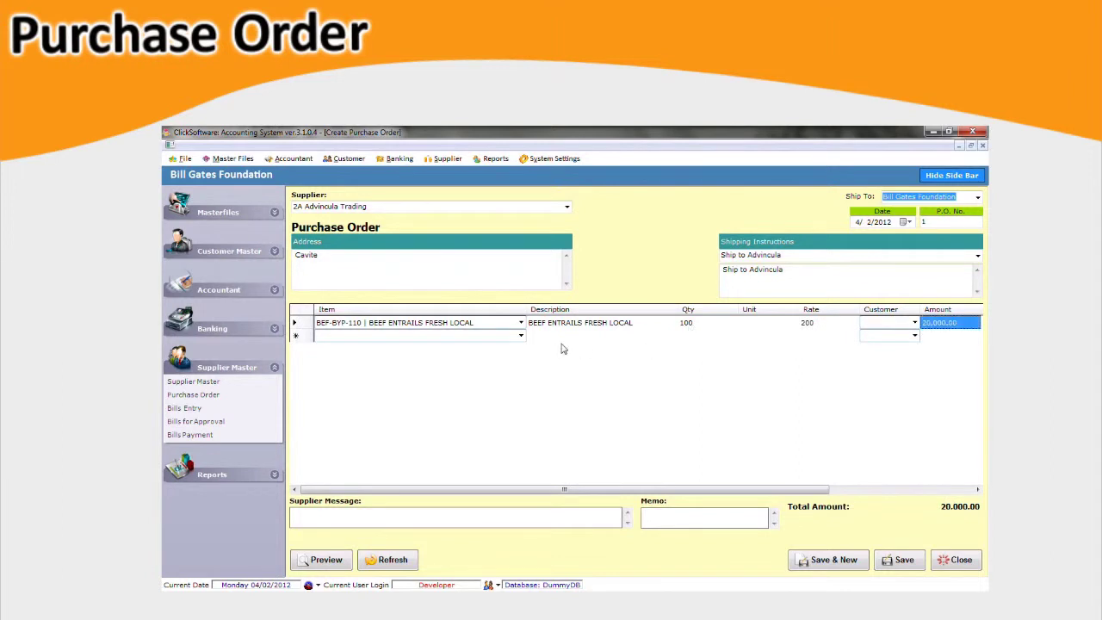
Save the purchase order totalling 21,476.00.
{"action": "left_click", "coordinate": [568, 335]}
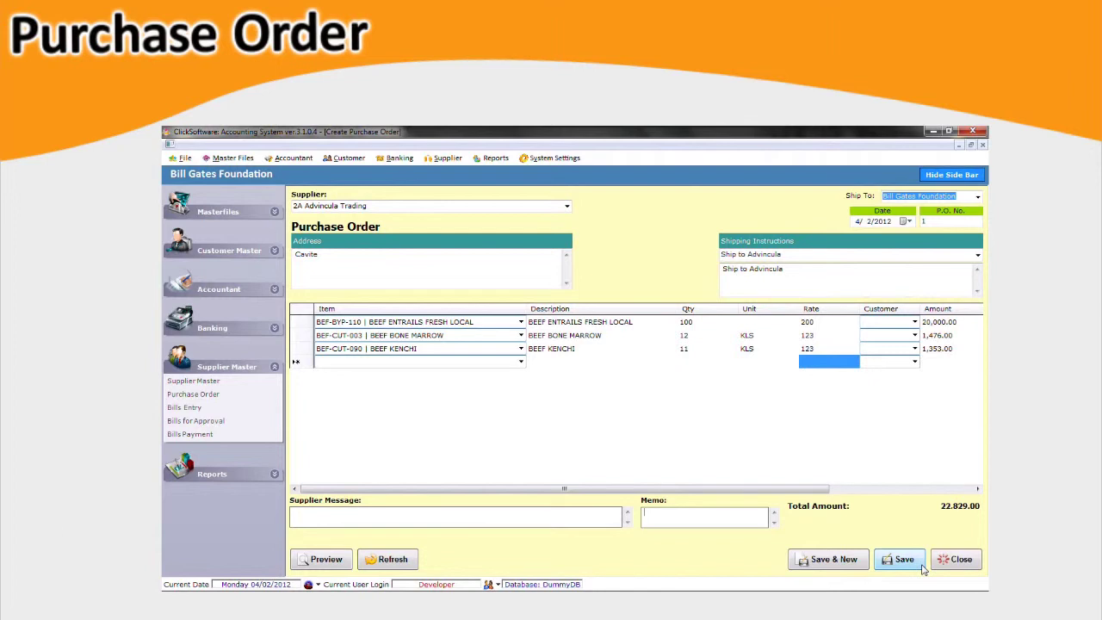
{"action": "left_click", "coordinate": [921, 563]}
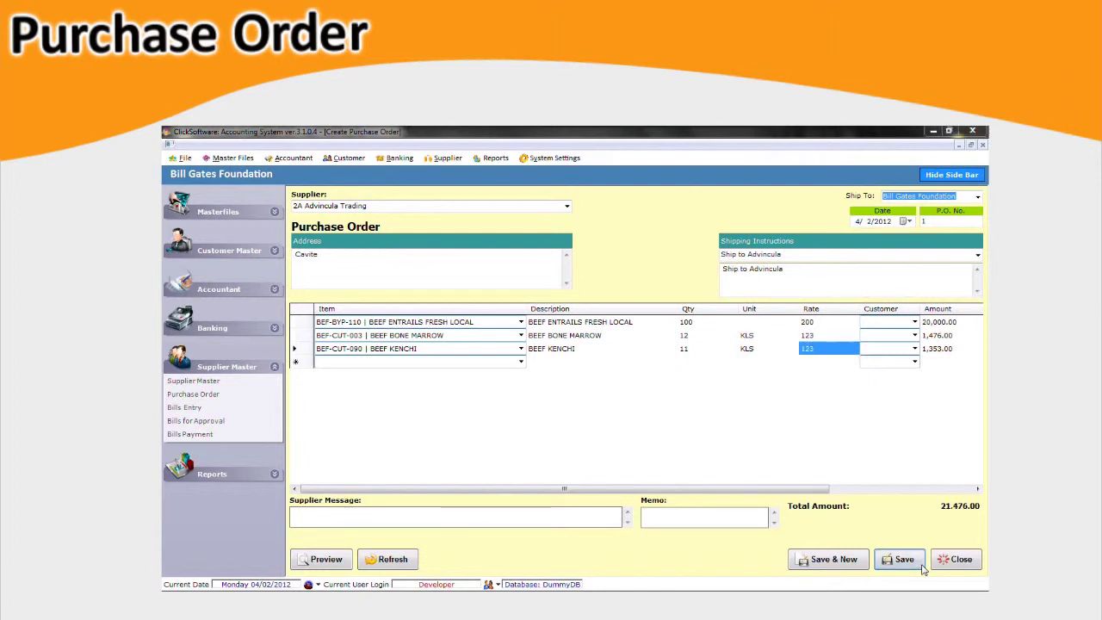
{"action": "left_click", "coordinate": [342, 568]}
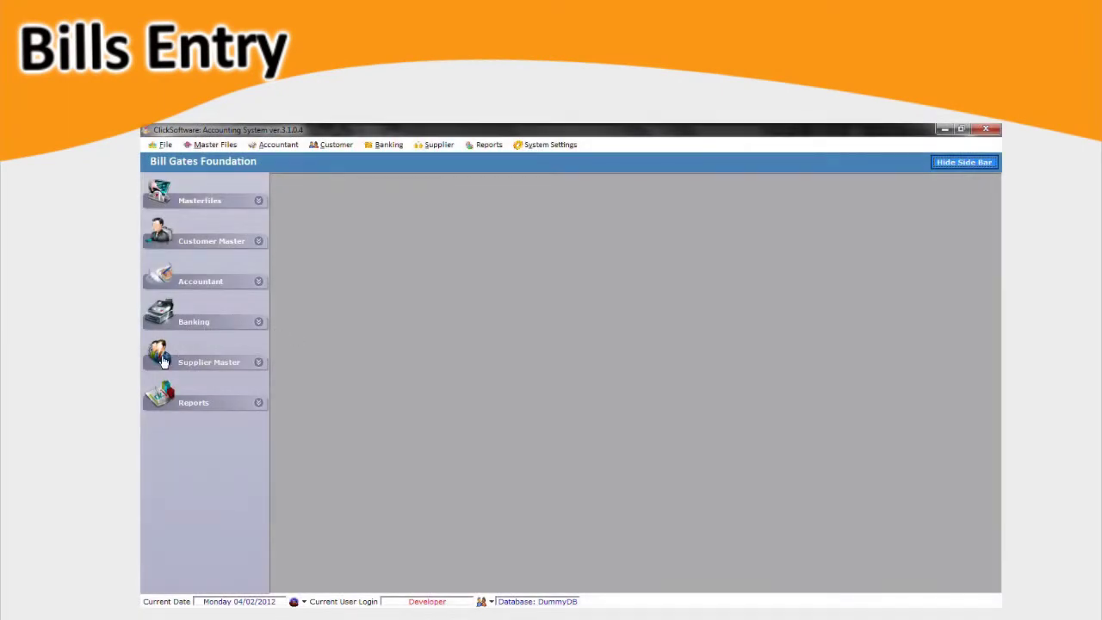
Start a bill for 2A Advincula Trading from its open purchase order.
{"action": "left_click", "coordinate": [163, 361]}
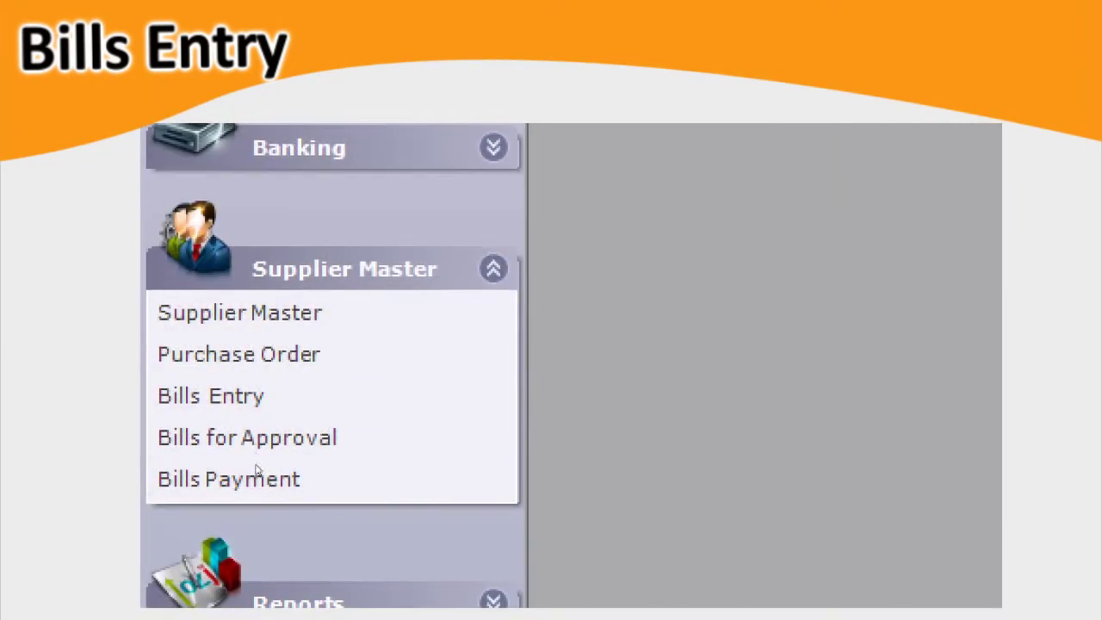
{"action": "left_click", "coordinate": [189, 415]}
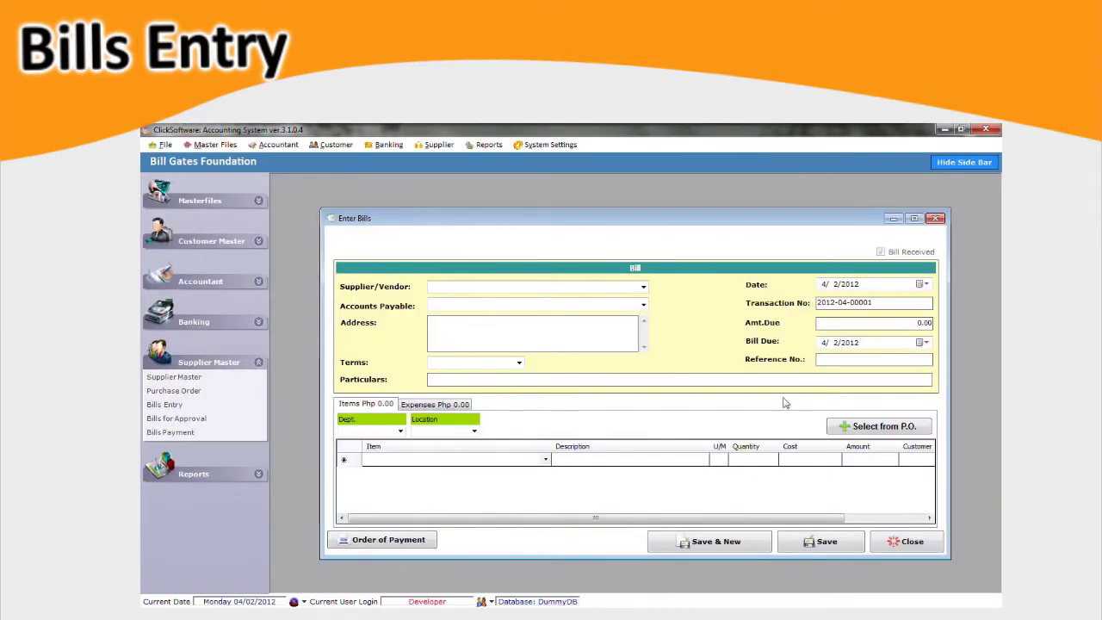
{"action": "left_click", "coordinate": [877, 433]}
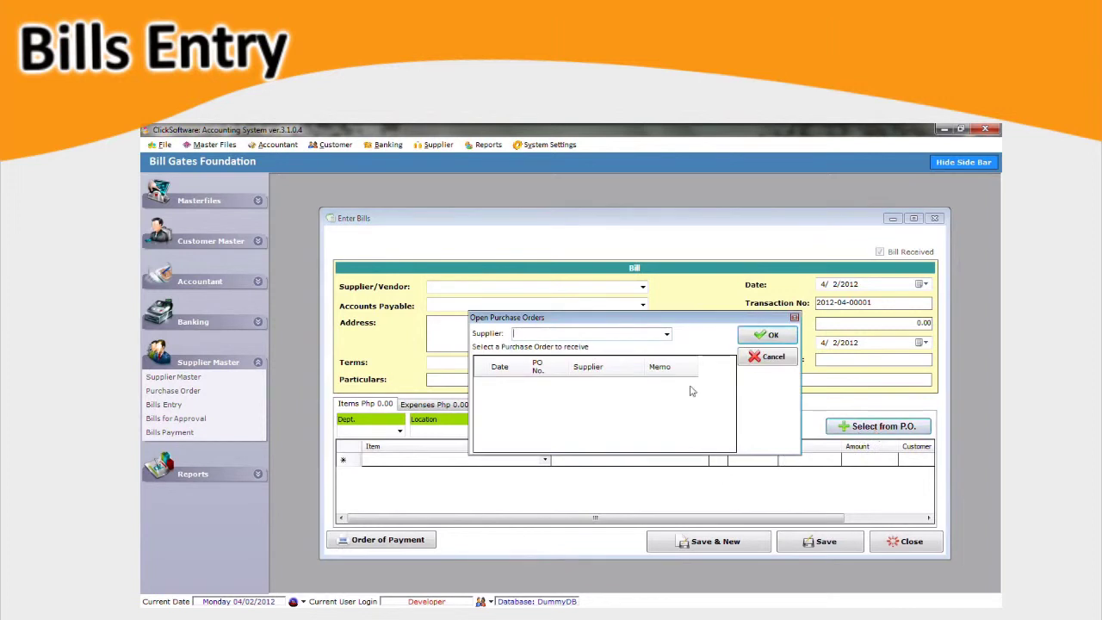
{"action": "left_click", "coordinate": [667, 335]}
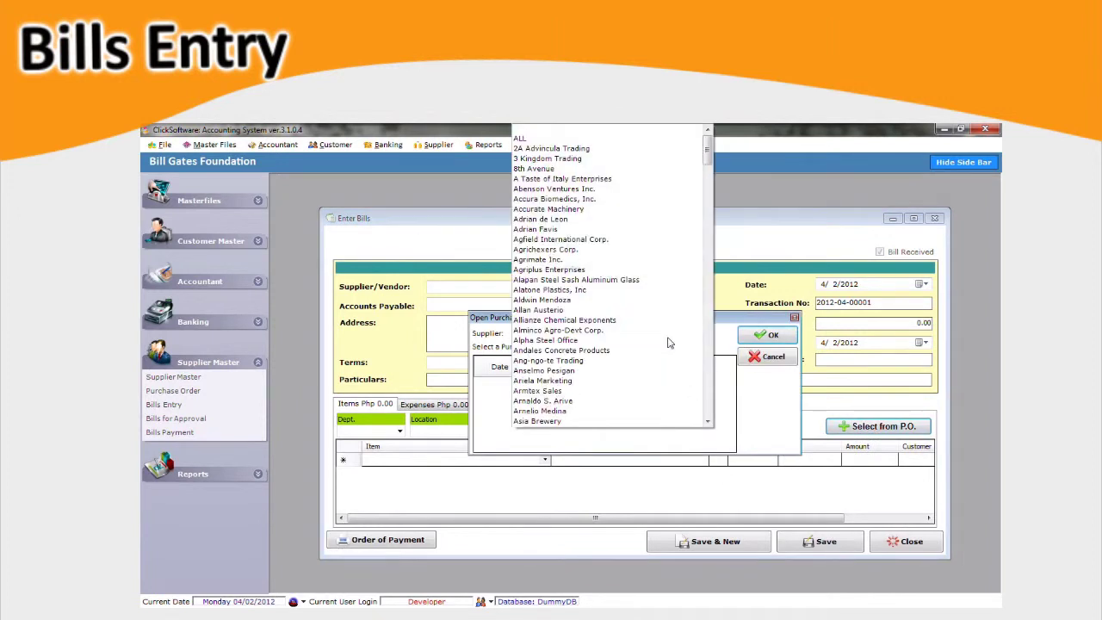
{"action": "left_click", "coordinate": [551, 148]}
{"action": "left_click", "coordinate": [768, 335]}
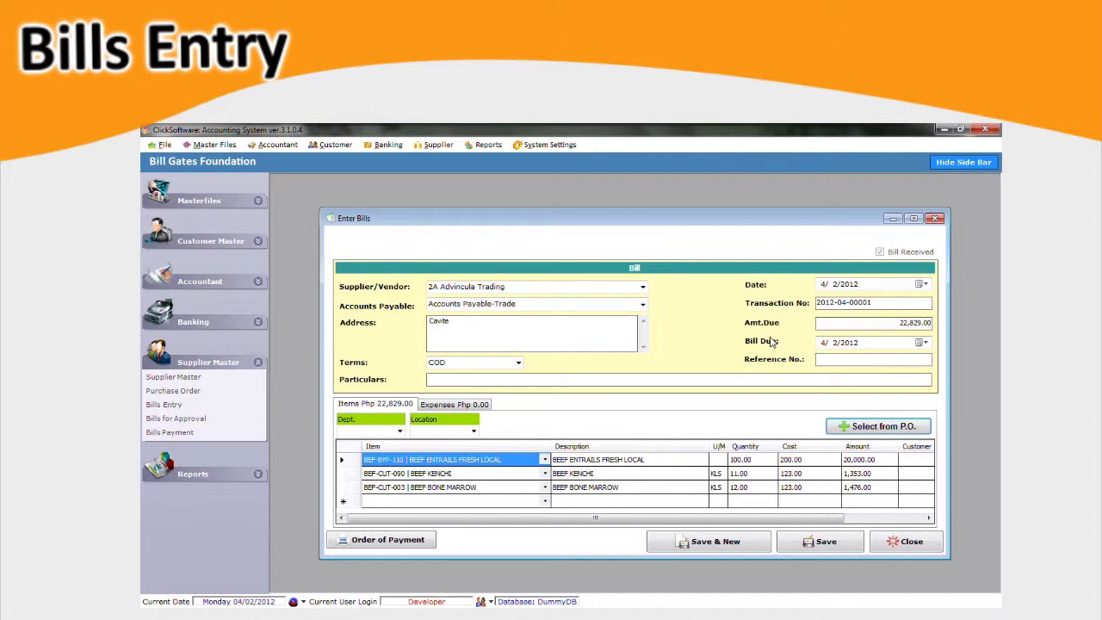
Enter particulars 'Place your particulars here', save the 22,829.00 bill, and view its order of payment.
{"action": "type", "text": "Place your particulars here"}
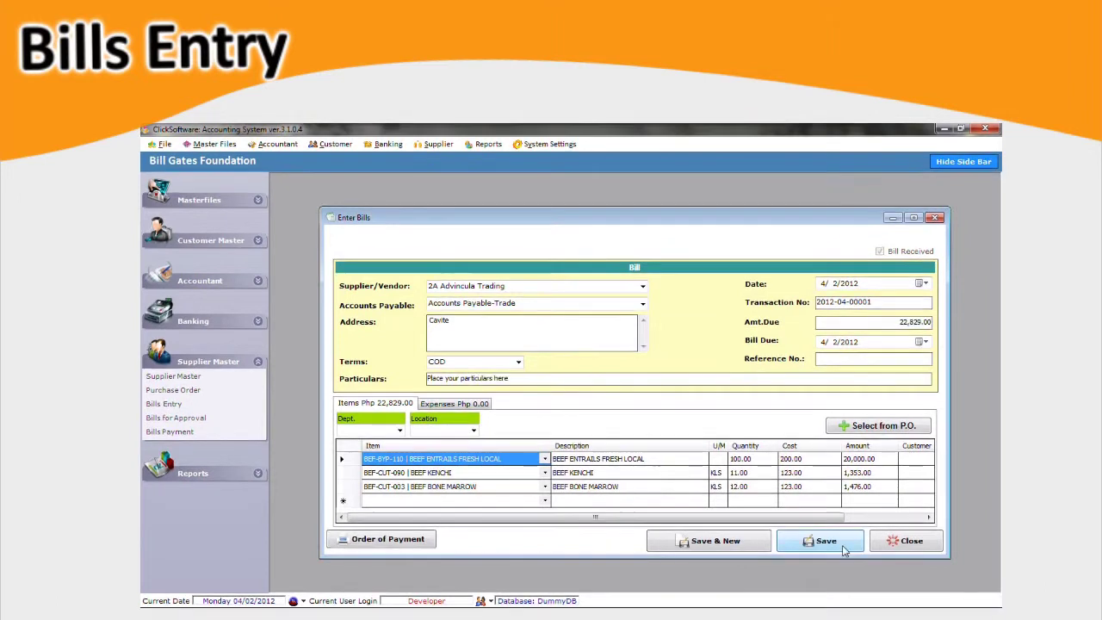
{"action": "left_click", "coordinate": [820, 540]}
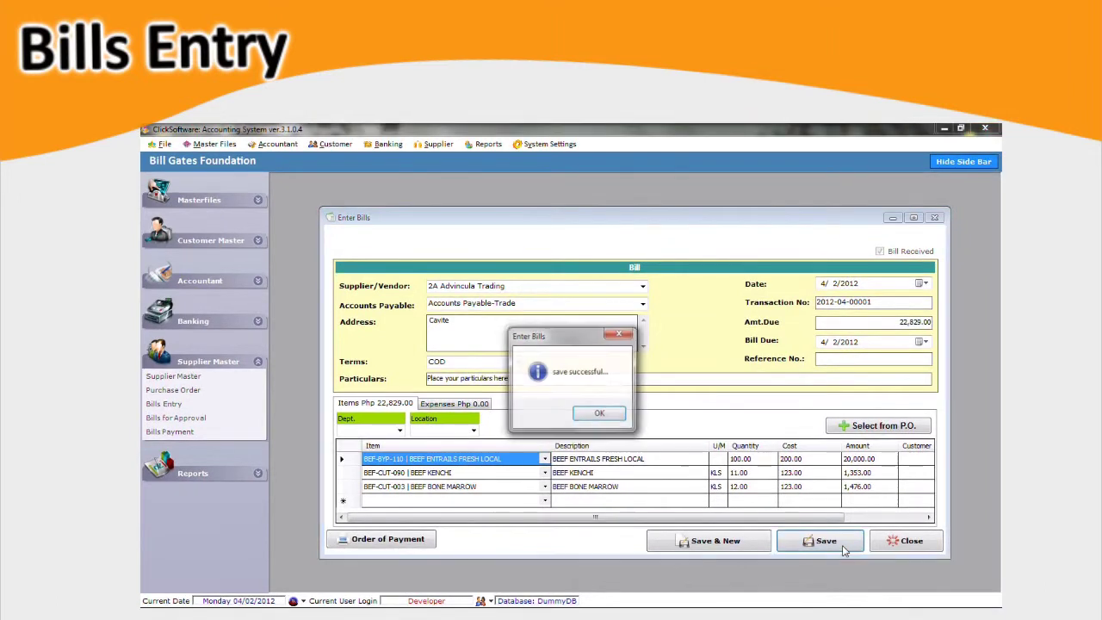
{"action": "left_click", "coordinate": [598, 415]}
{"action": "left_click", "coordinate": [431, 542]}
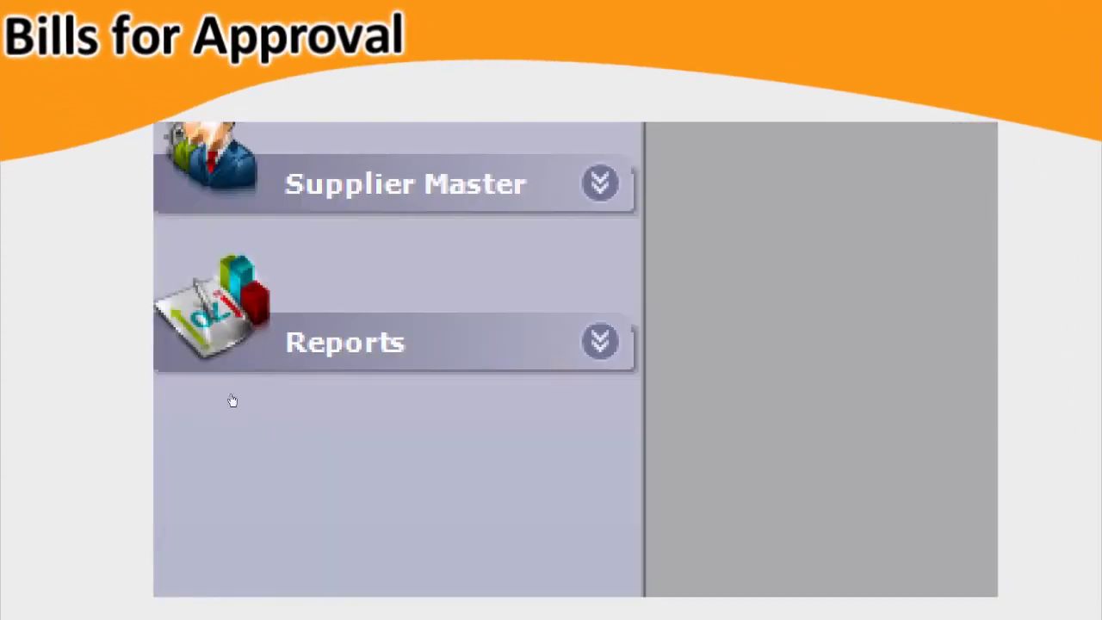
In Bills for Approval, save the ticked 22,829.00 2A Advincula Trading bill as reviewed.
{"action": "left_click", "coordinate": [221, 356]}
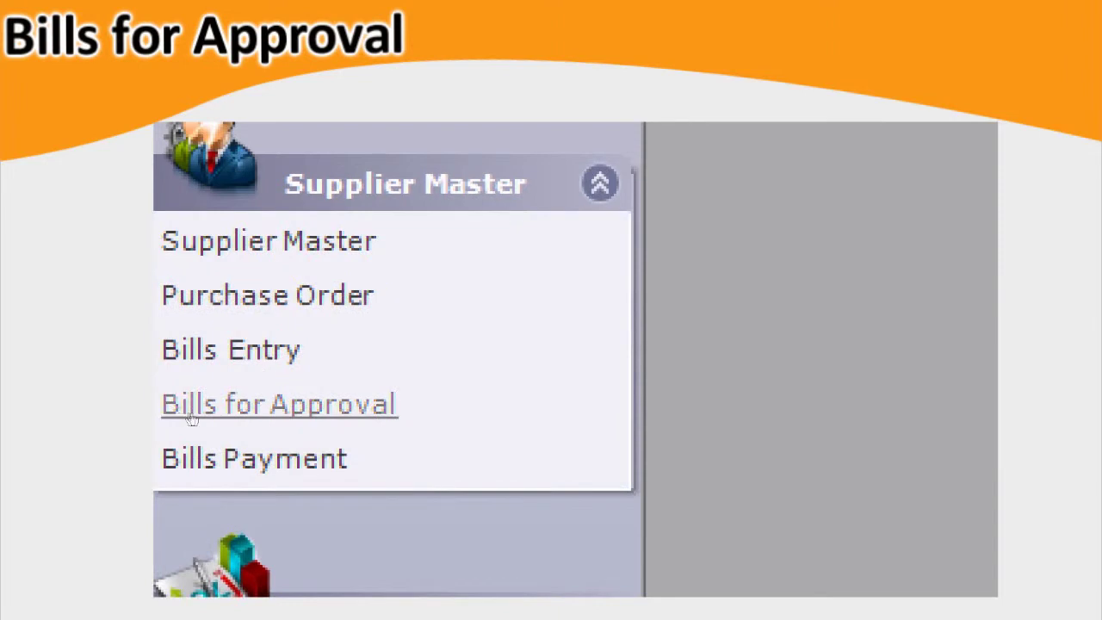
{"action": "left_click", "coordinate": [215, 417]}
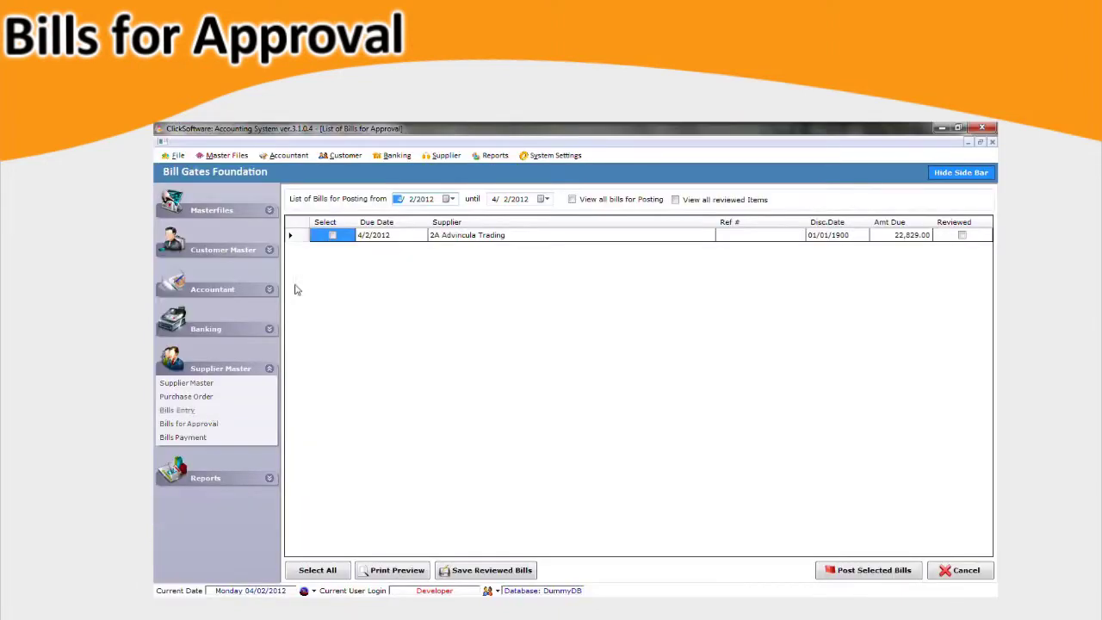
{"action": "left_click", "coordinate": [380, 238]}
{"action": "left_click", "coordinate": [435, 242]}
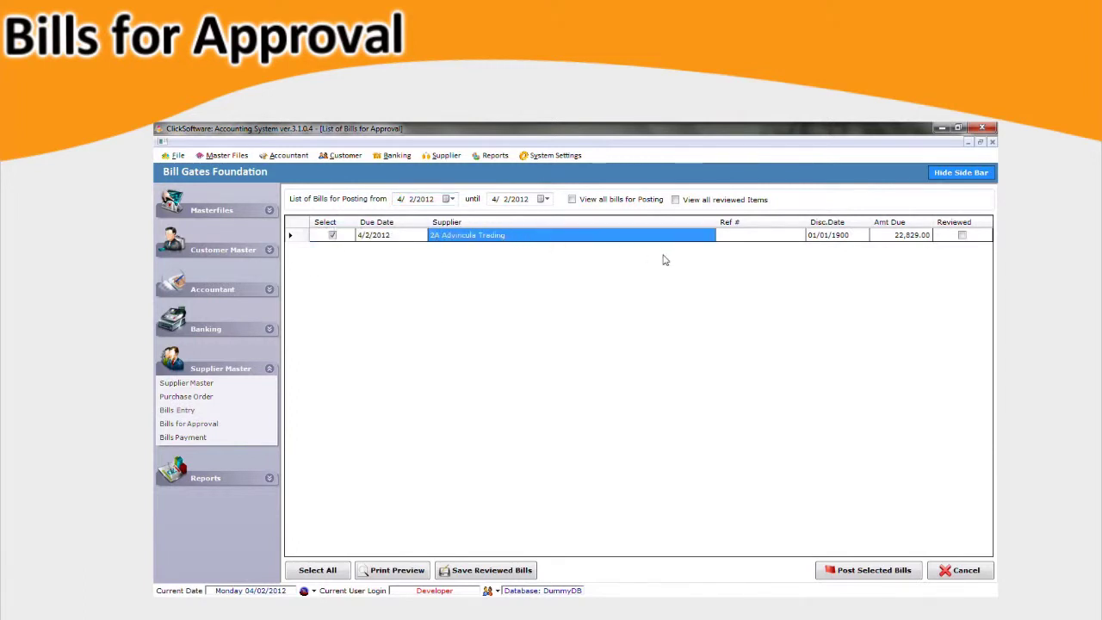
{"action": "key", "text": "Tab"}
{"action": "key", "text": "Tab"}
{"action": "key", "text": "Tab"}
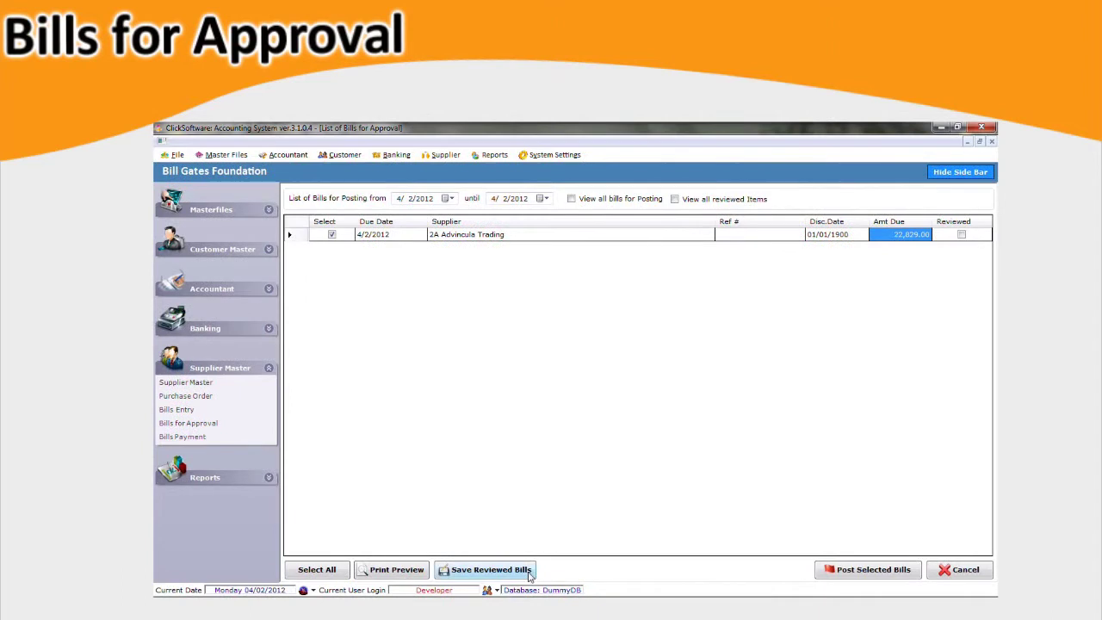
{"action": "left_click", "coordinate": [528, 572]}
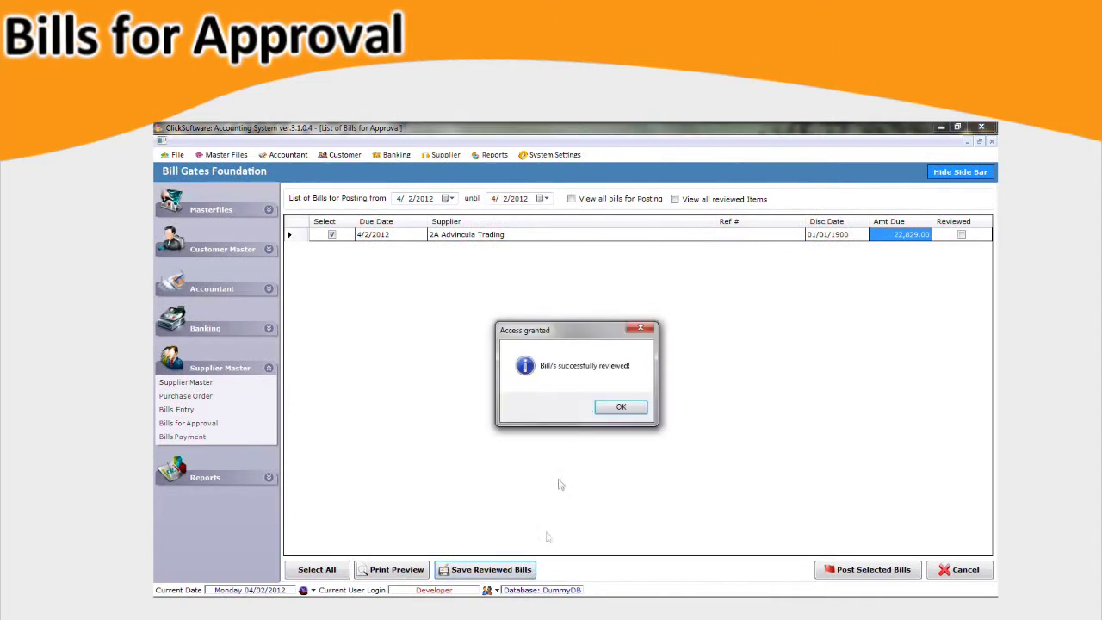
{"action": "left_click", "coordinate": [621, 407]}
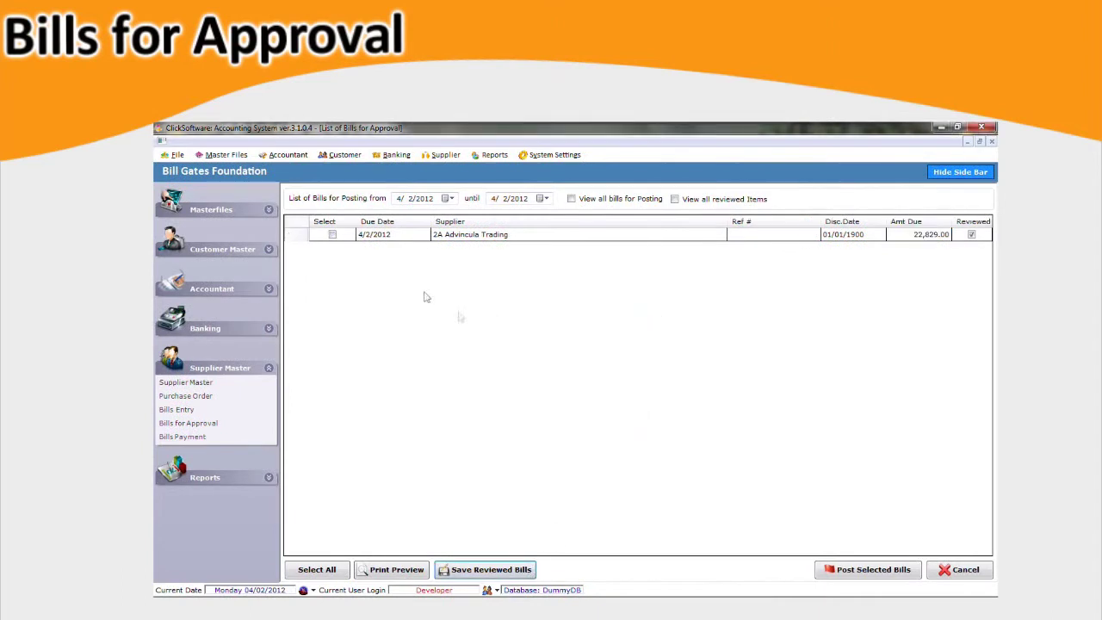
Select the 2A Advincula Trading bill and post it, authorizing with the password.
{"action": "left_click", "coordinate": [333, 236]}
{"action": "left_click", "coordinate": [895, 575]}
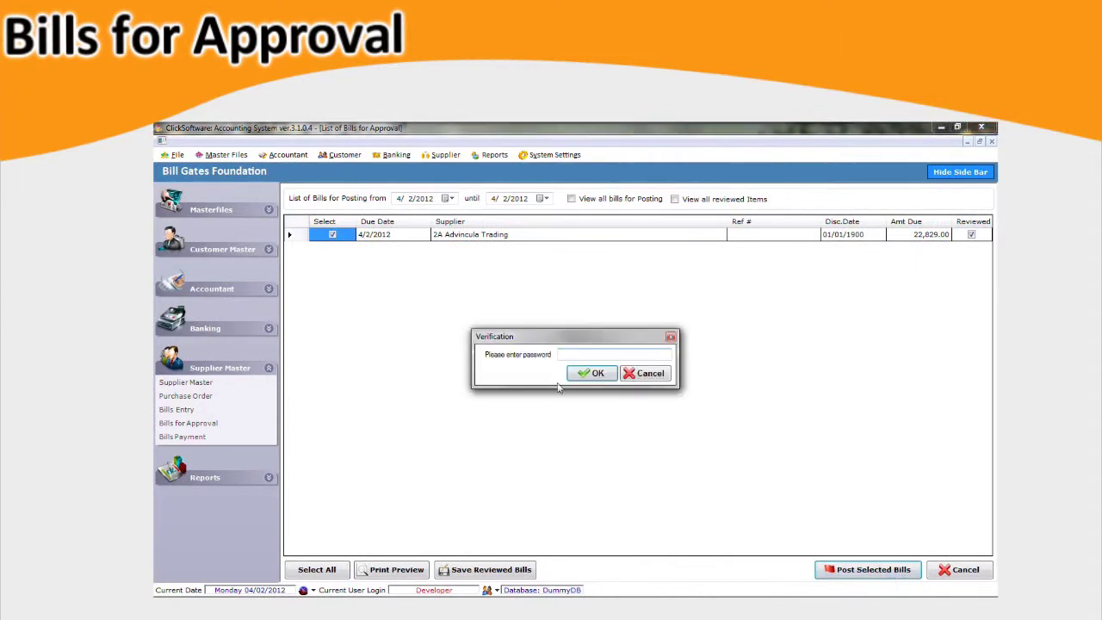
{"action": "left_click", "coordinate": [605, 373]}
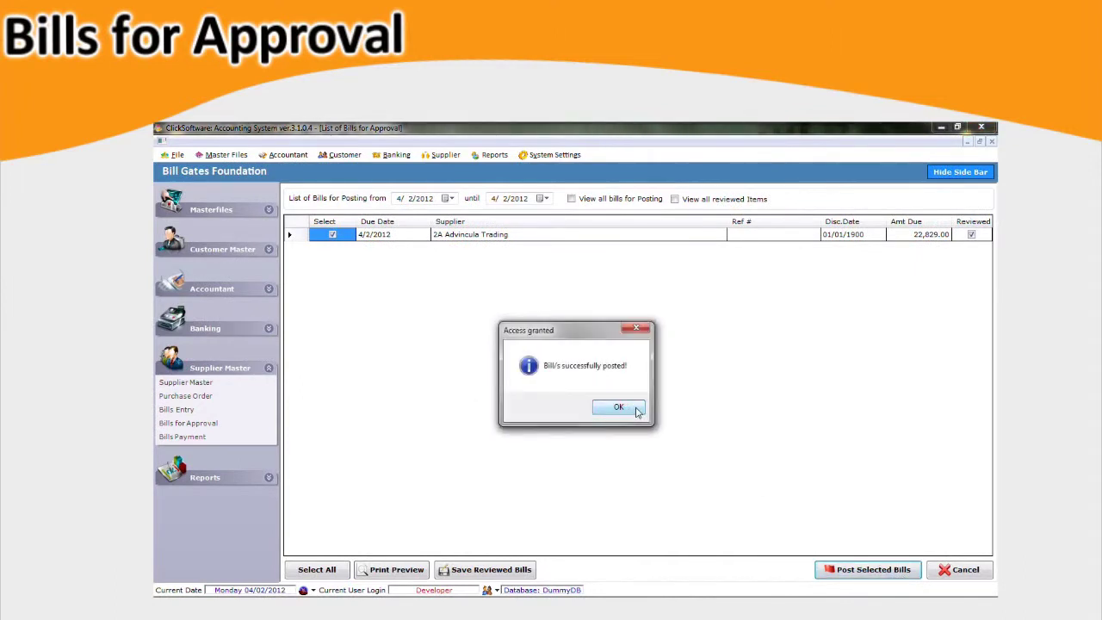
{"action": "left_click", "coordinate": [637, 411]}
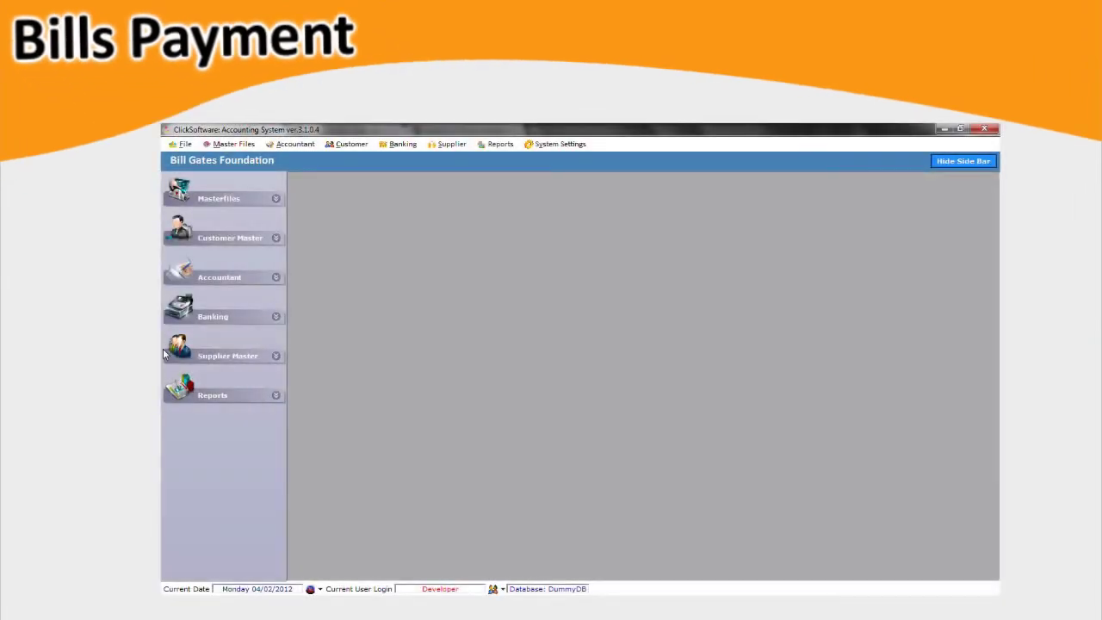
In Pay Bills, tick the 2,400.00 2A Advincula Trading bill and select the particulars placeholder.
{"action": "left_click", "coordinate": [165, 353]}
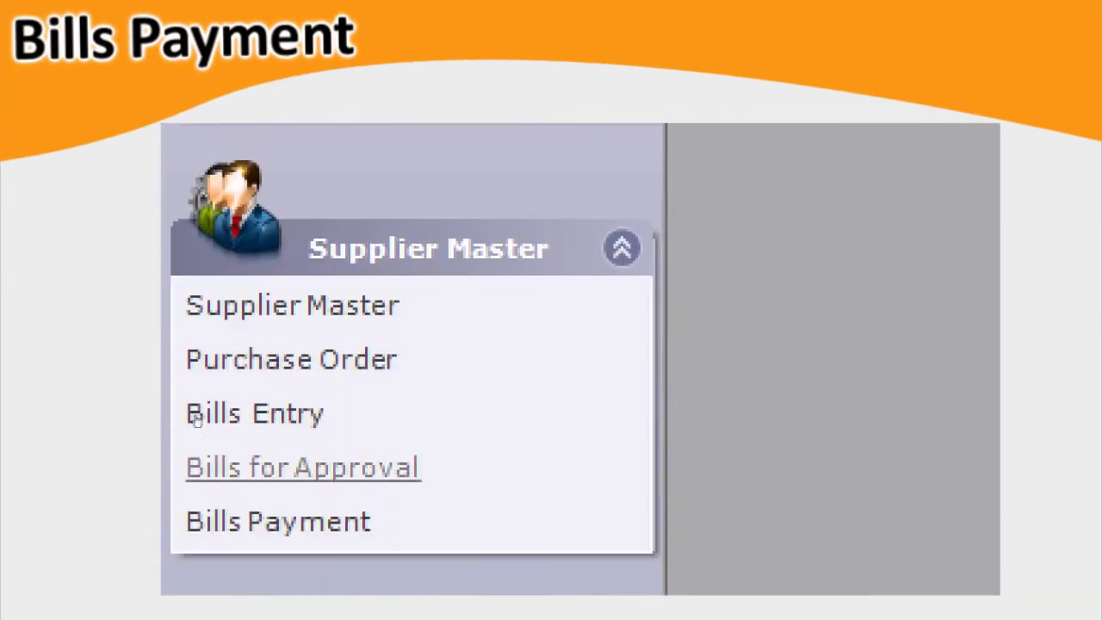
{"action": "left_click", "coordinate": [196, 522]}
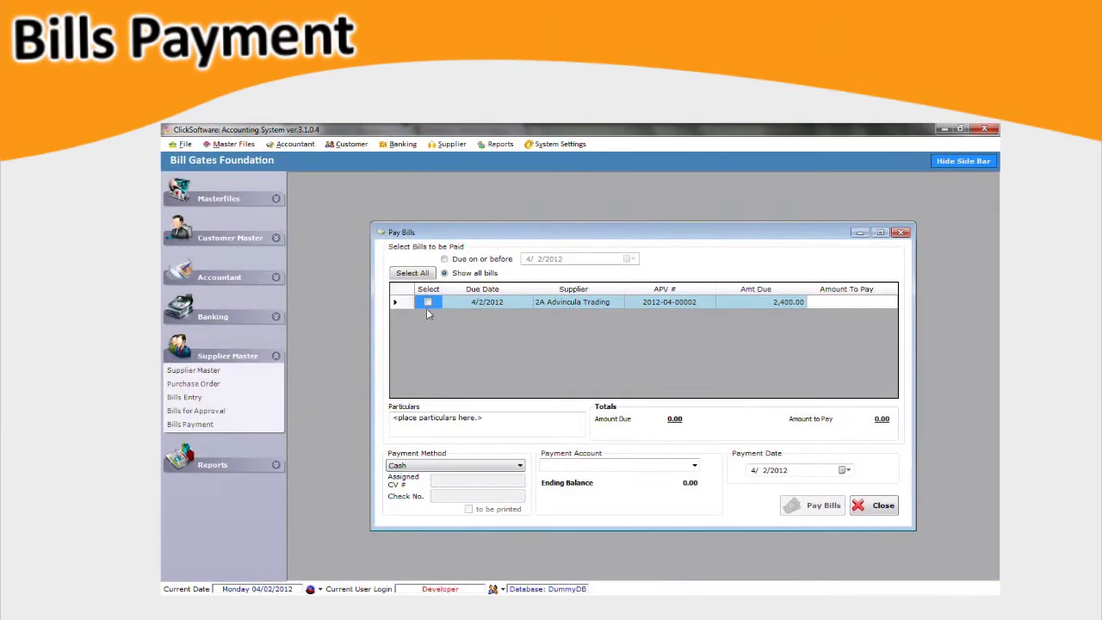
{"action": "left_click", "coordinate": [428, 302]}
{"action": "left_click", "coordinate": [458, 305]}
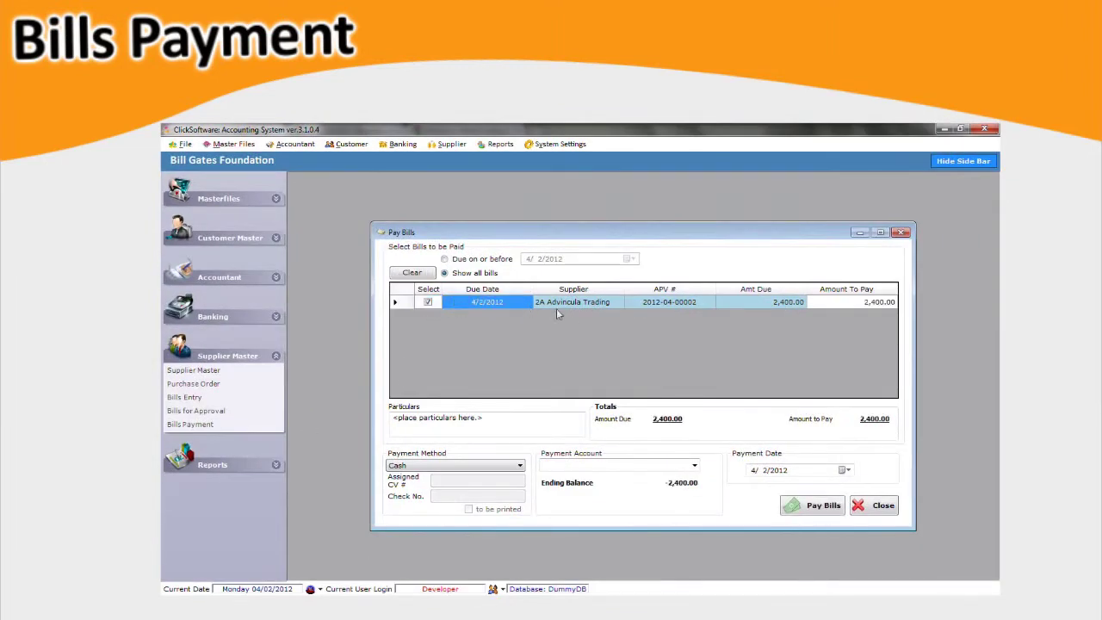
{"action": "key", "text": "Tab"}
{"action": "key", "text": "Tab"}
{"action": "key", "text": "Tab"}
{"action": "key", "text": "Tab"}
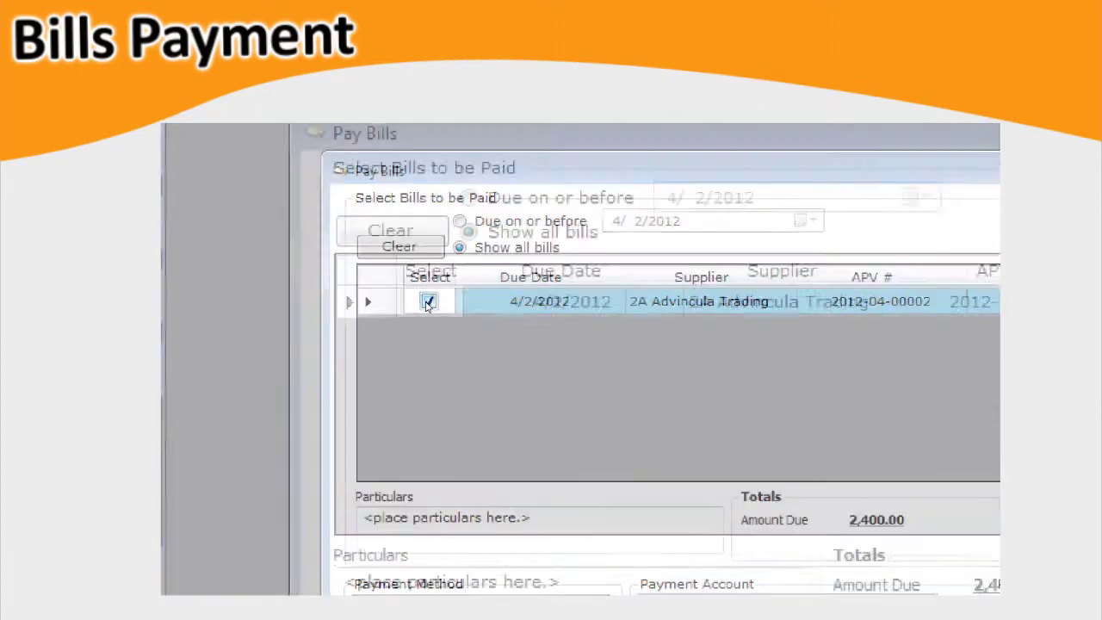
{"action": "left_click", "coordinate": [428, 302]}
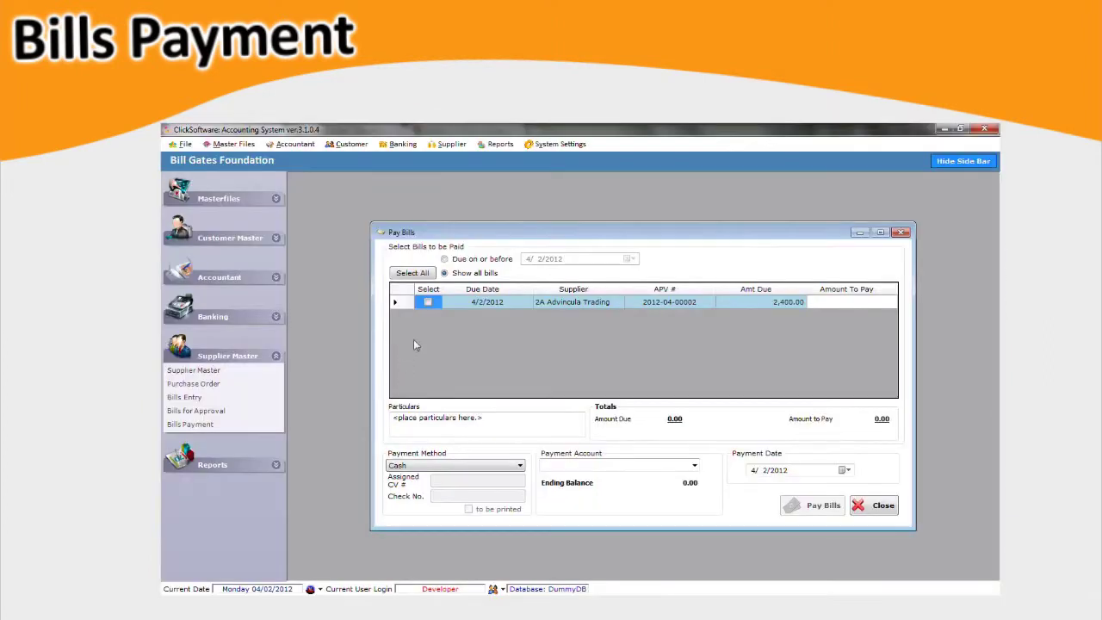
{"action": "left_click", "coordinate": [428, 302]}
{"action": "left_click", "coordinate": [458, 305]}
{"action": "key", "text": "ctrl+a"}
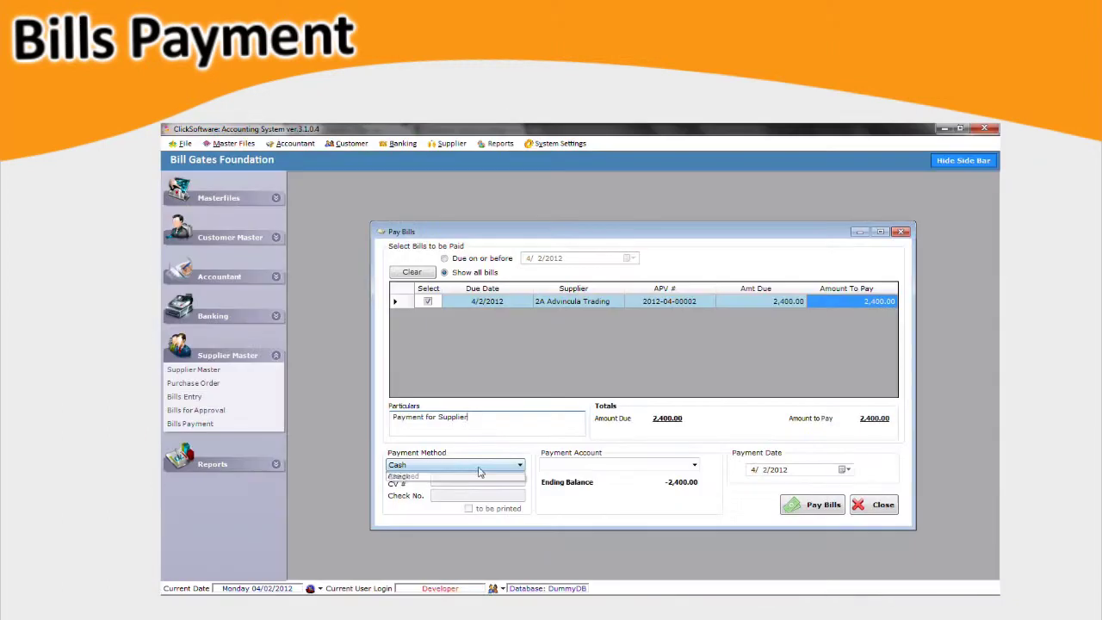
Pay the 2,400.00 bill by printed check checkno2 from the BPI bank account.
{"action": "left_click", "coordinate": [477, 465]}
{"action": "left_click", "coordinate": [477, 482]}
{"action": "left_click", "coordinate": [448, 494]}
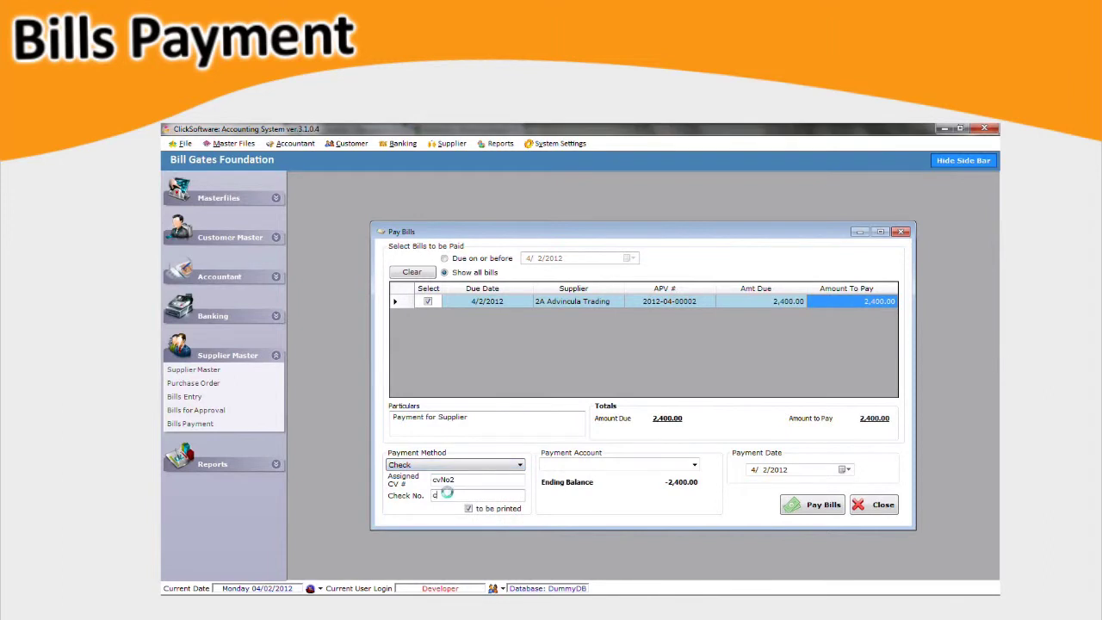
{"action": "type", "text": "checkno2"}
{"action": "left_click", "coordinate": [694, 464]}
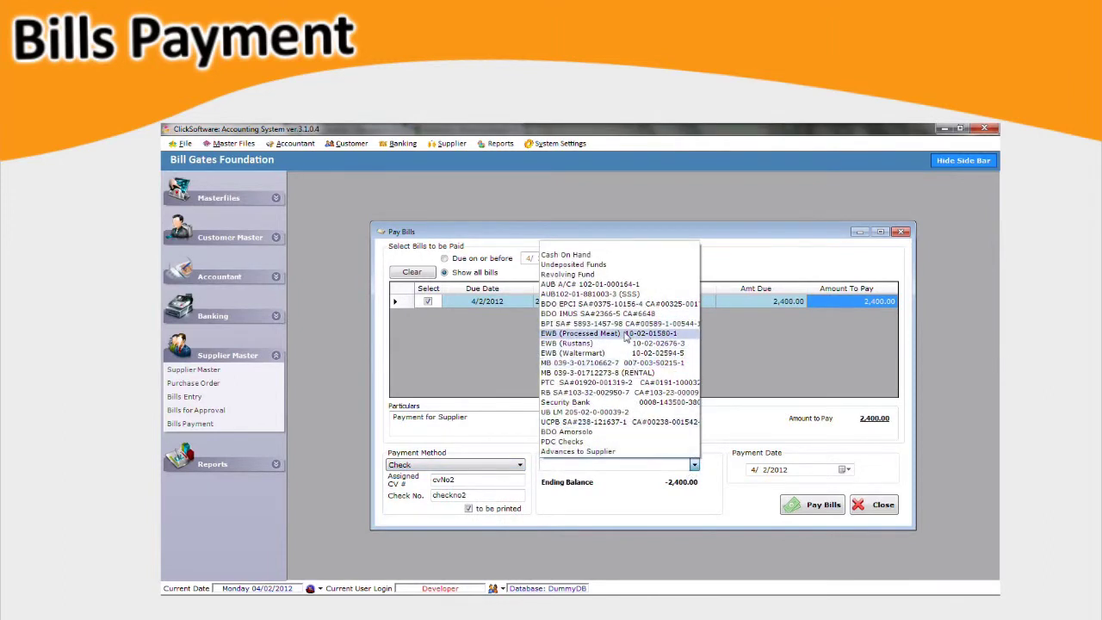
{"action": "left_click", "coordinate": [624, 323]}
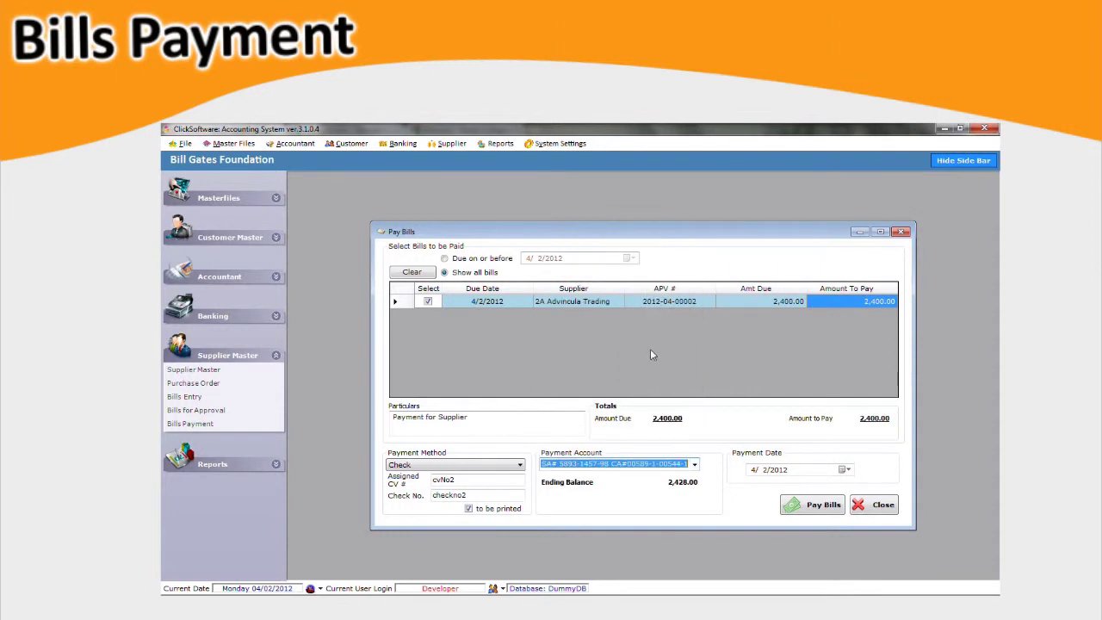
{"action": "left_click", "coordinate": [818, 504]}
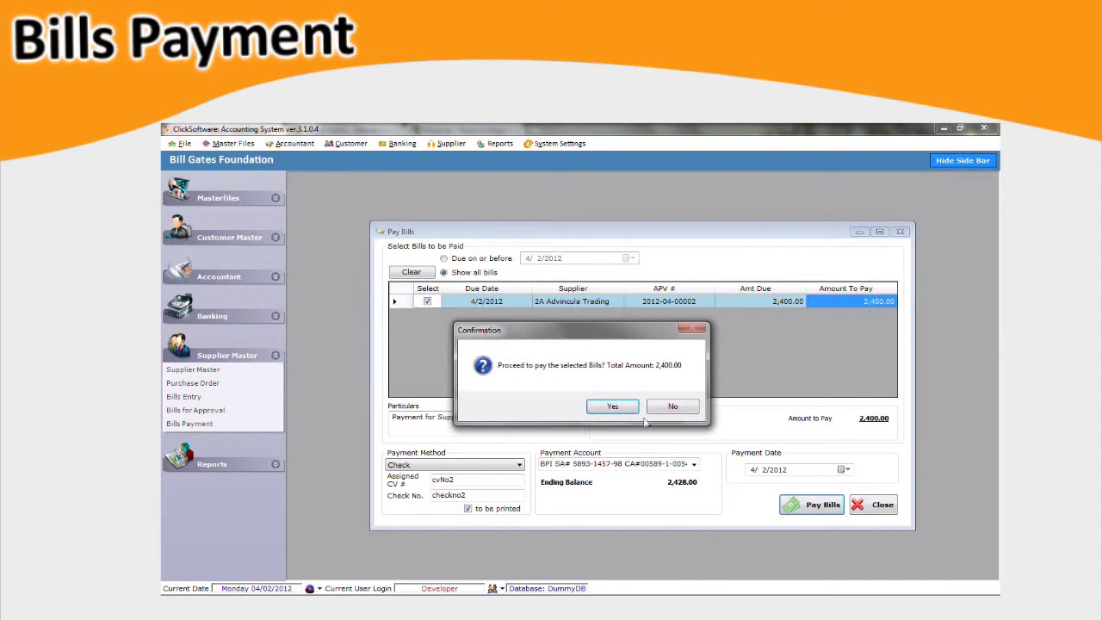
Confirm the 2,400.00 check payment and print the cheque with the Default template.
{"action": "left_click", "coordinate": [628, 408]}
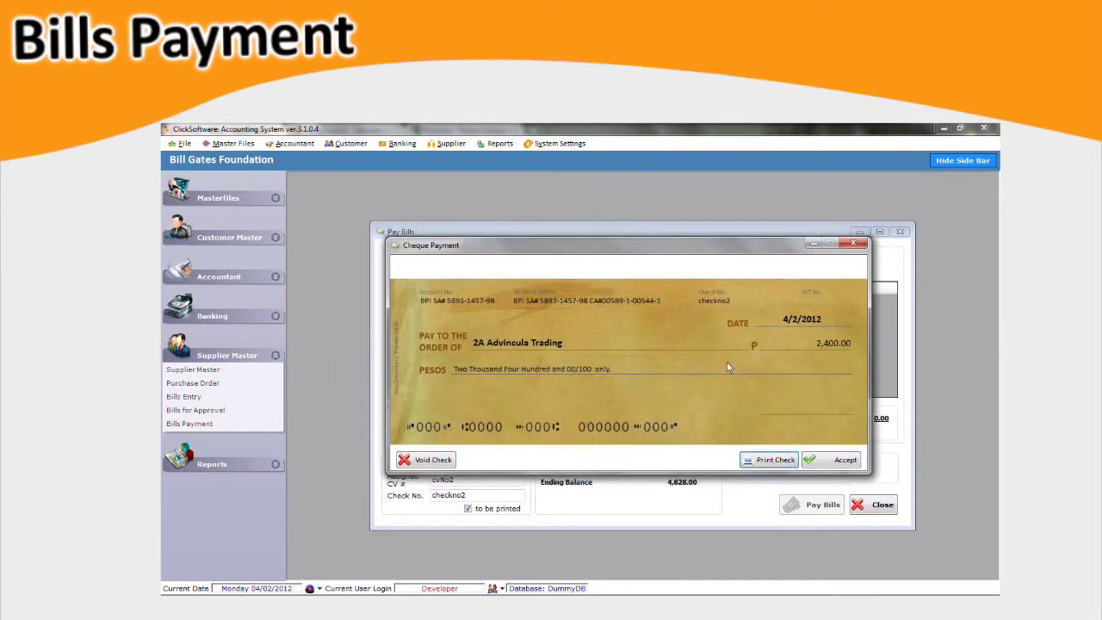
{"action": "left_click", "coordinate": [771, 460]}
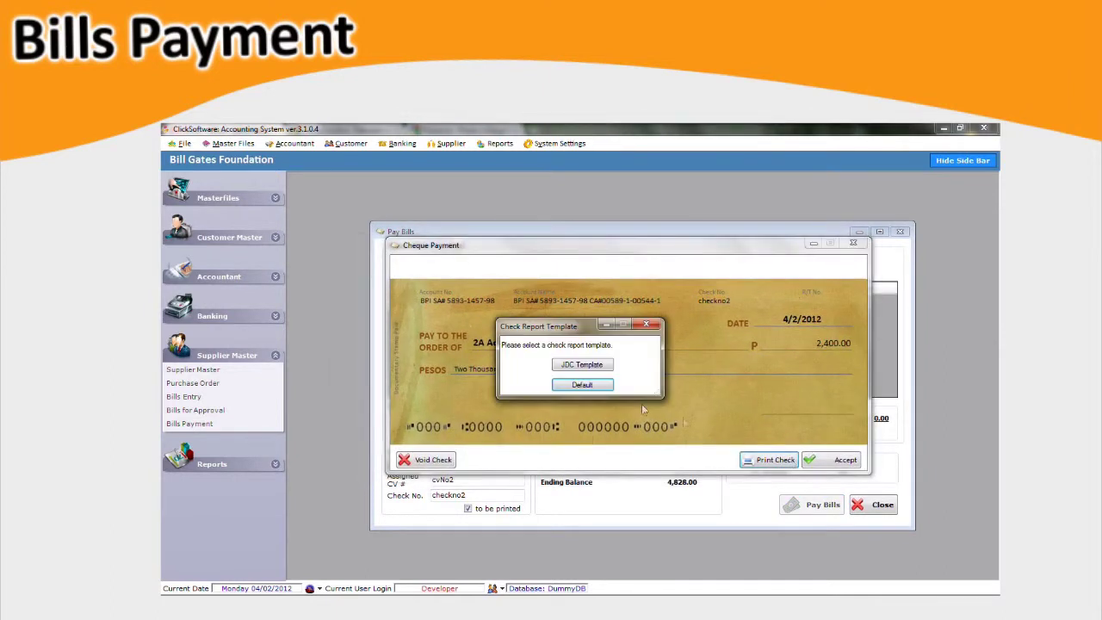
{"action": "left_click", "coordinate": [605, 386]}
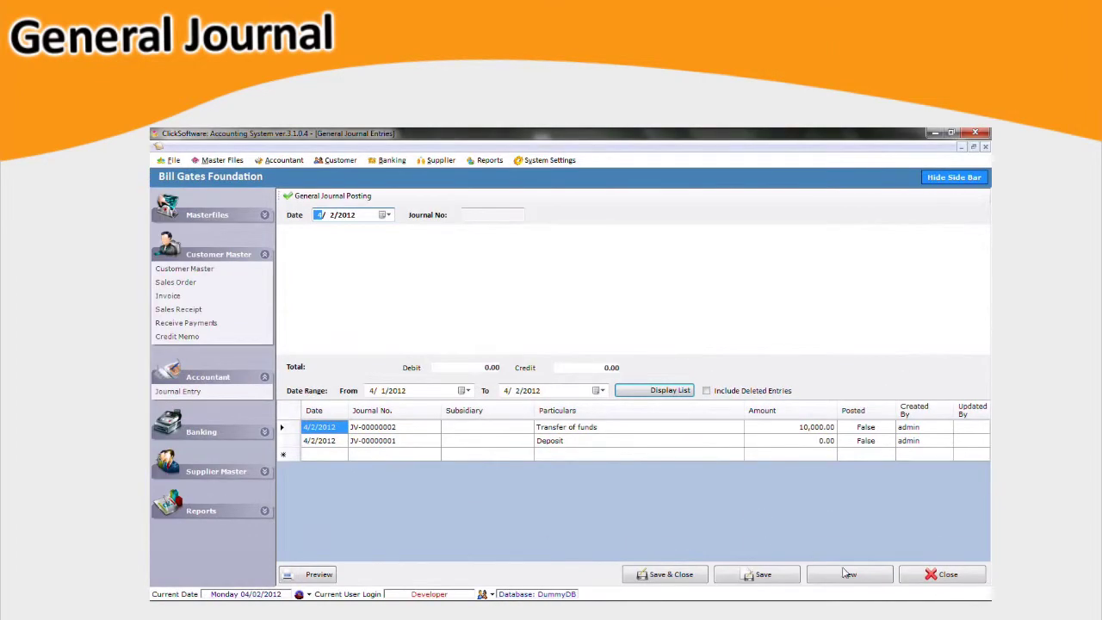
Start a new journal entry debiting 3,000 to 2-3002-000 with memo 'Expanded Tax'.
{"action": "left_click", "coordinate": [866, 581]}
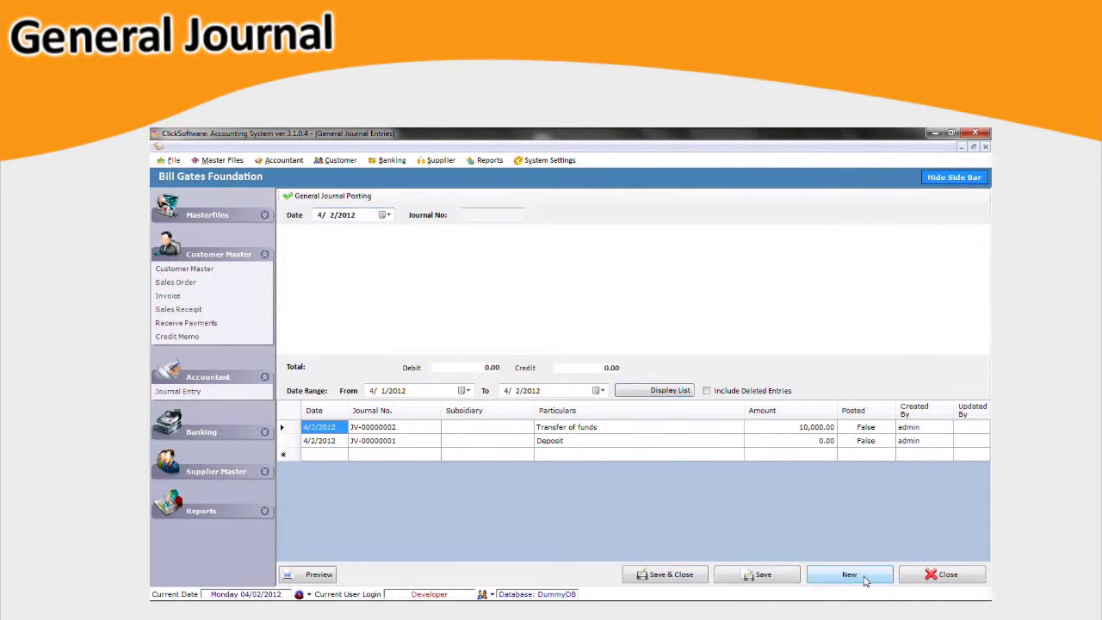
{"action": "left_click", "coordinate": [453, 251]}
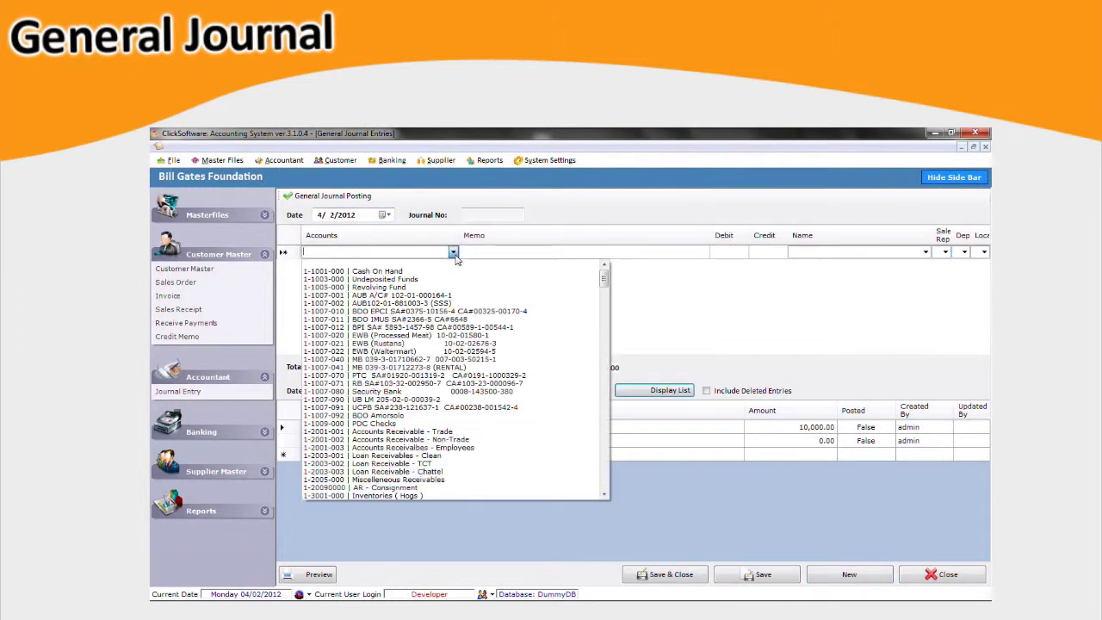
{"action": "scroll", "coordinate": [462, 379], "scroll_direction": "down", "scroll_amount": 5}
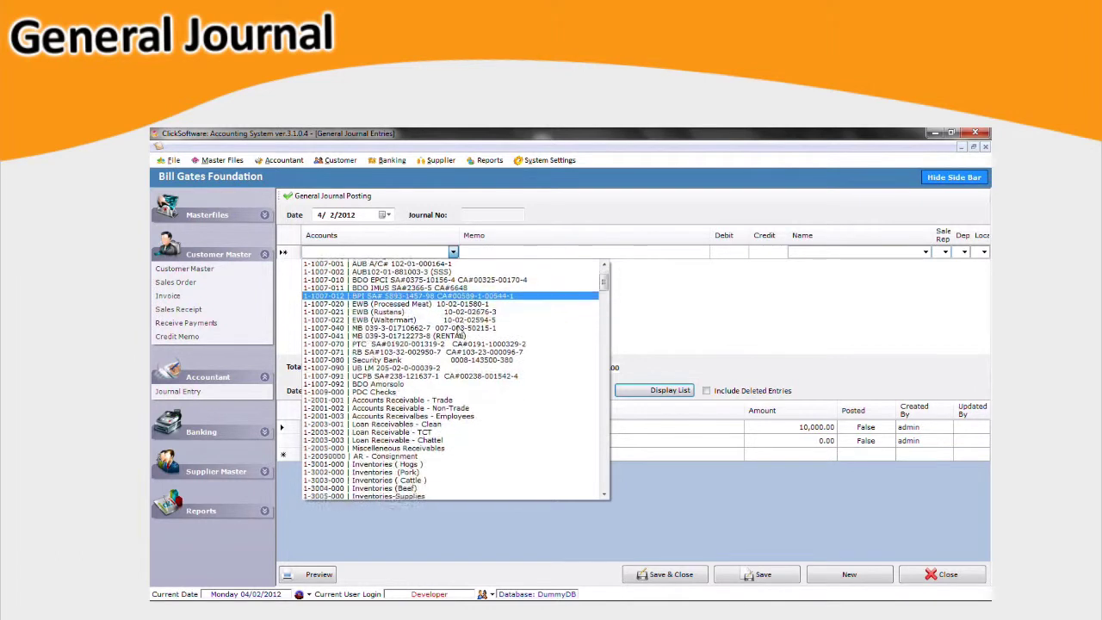
{"action": "scroll", "coordinate": [461, 406], "scroll_direction": "down", "scroll_amount": 6}
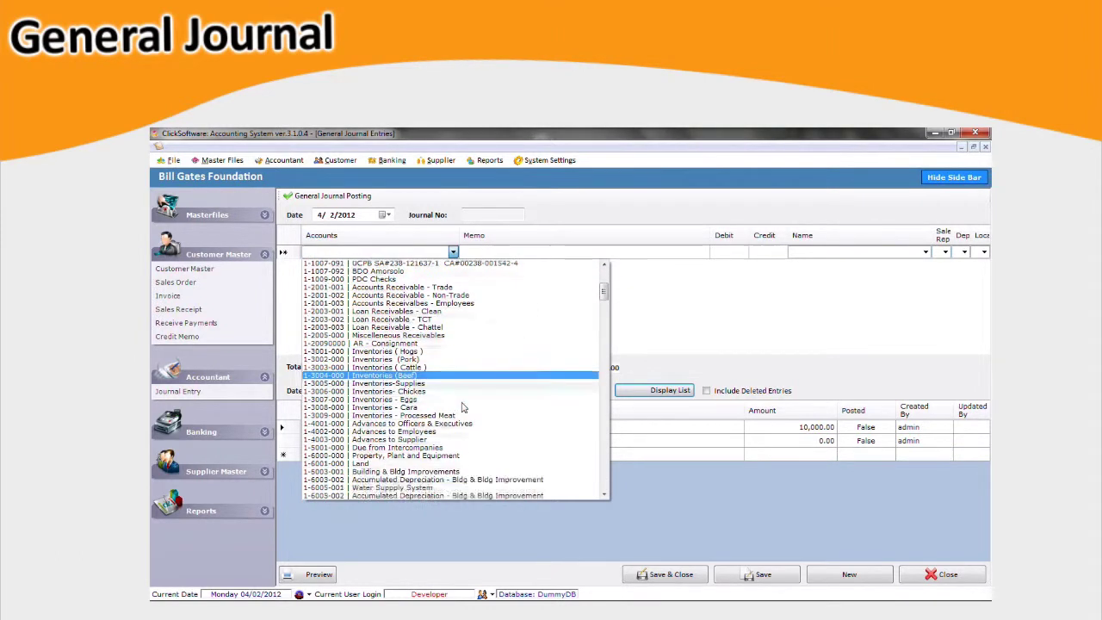
{"action": "scroll", "coordinate": [461, 406], "scroll_direction": "down", "scroll_amount": 3}
{"action": "left_click", "coordinate": [461, 387]}
{"action": "left_click", "coordinate": [492, 251]}
{"action": "type", "text": "Expanded Tax"}
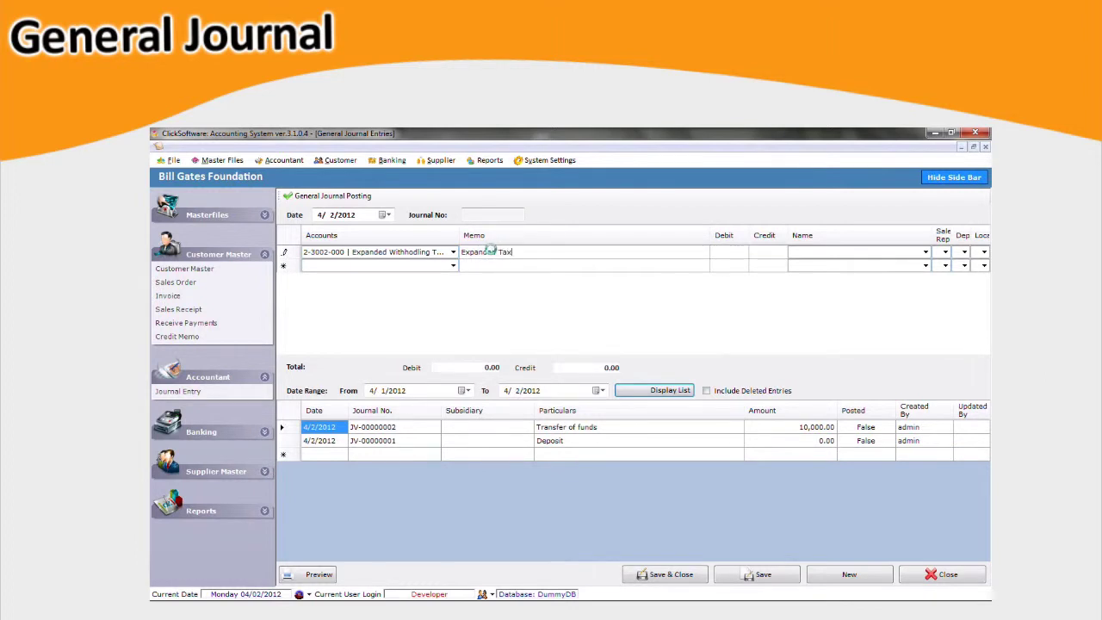
{"action": "key", "text": "Tab"}
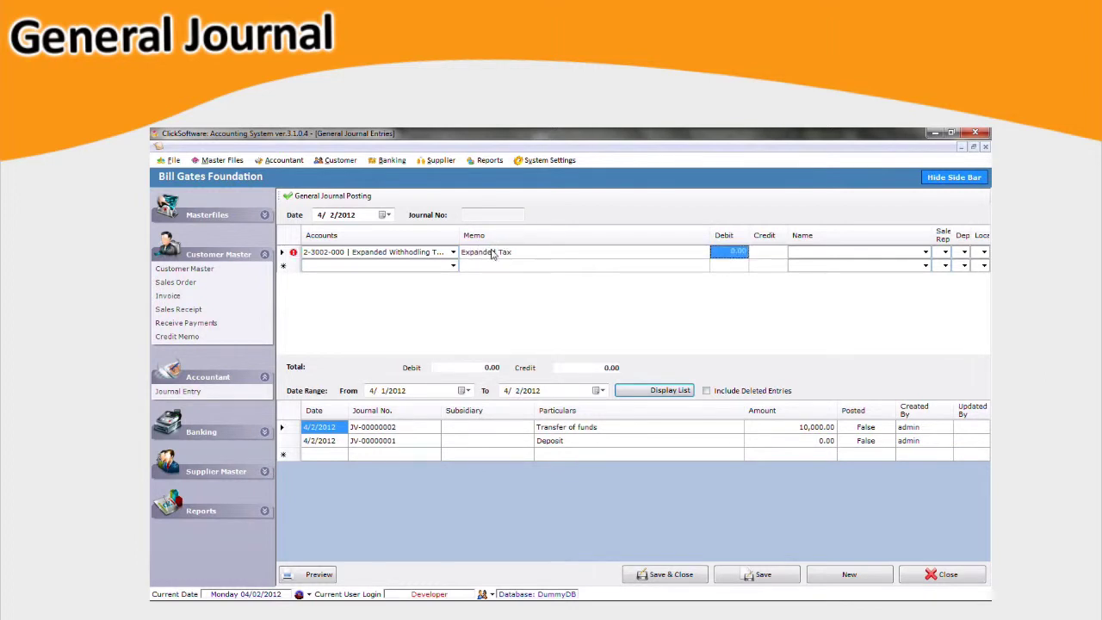
{"action": "type", "text": "3000"}
{"action": "key", "text": "Tab"}
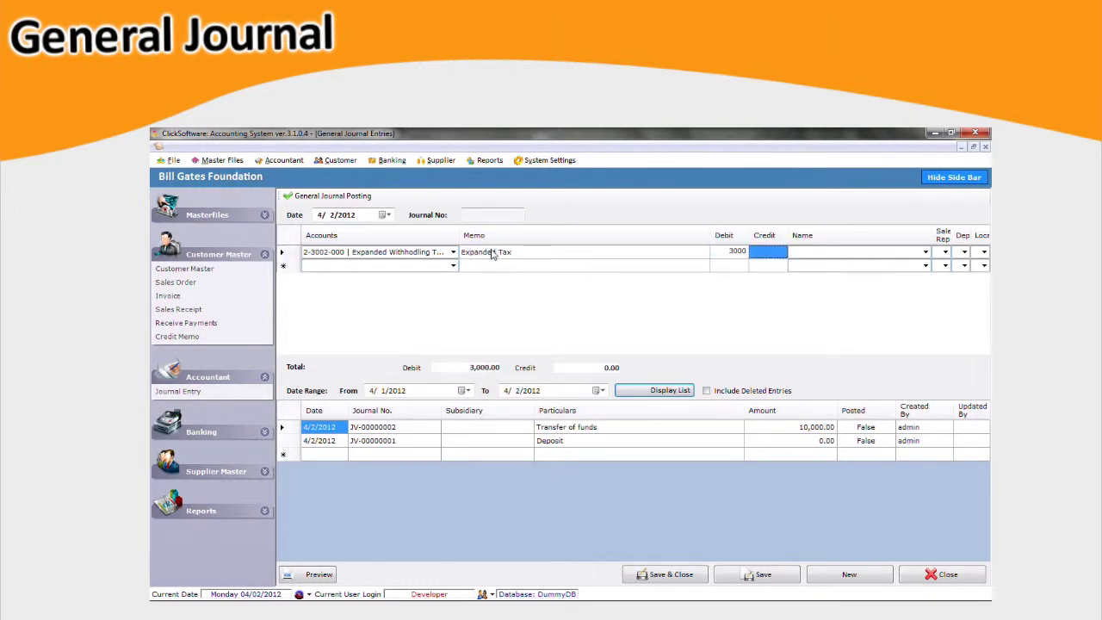
{"action": "type", "text": "0"}
{"action": "key", "text": "Tab"}
Add the Accounts Receivables - Employees (1-2001-003) line and save entry JV-00000003.
{"action": "left_click", "coordinate": [452, 268]}
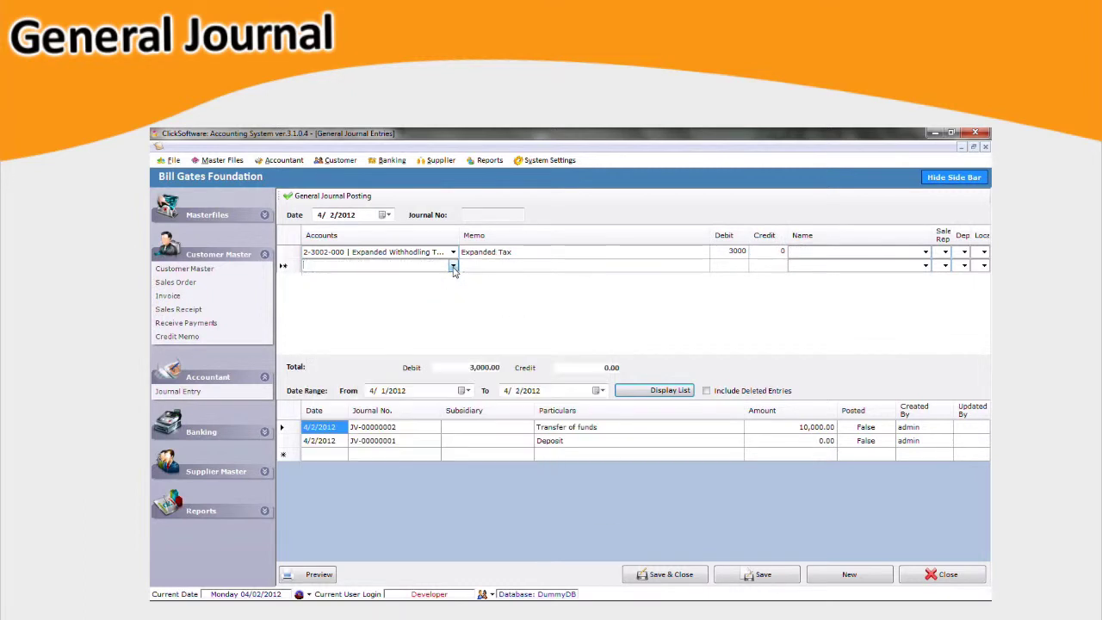
{"action": "left_click", "coordinate": [453, 268]}
{"action": "scroll", "coordinate": [446, 321], "scroll_direction": "down", "scroll_amount": 3}
{"action": "scroll", "coordinate": [445, 320], "scroll_direction": "down", "scroll_amount": 2}
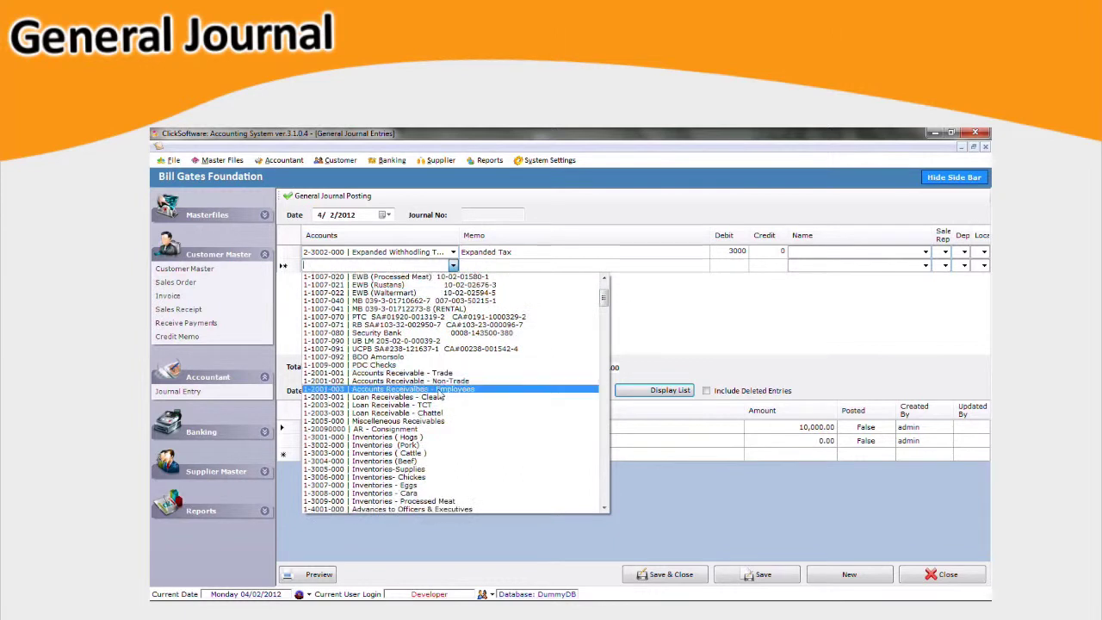
{"action": "left_click", "coordinate": [465, 392]}
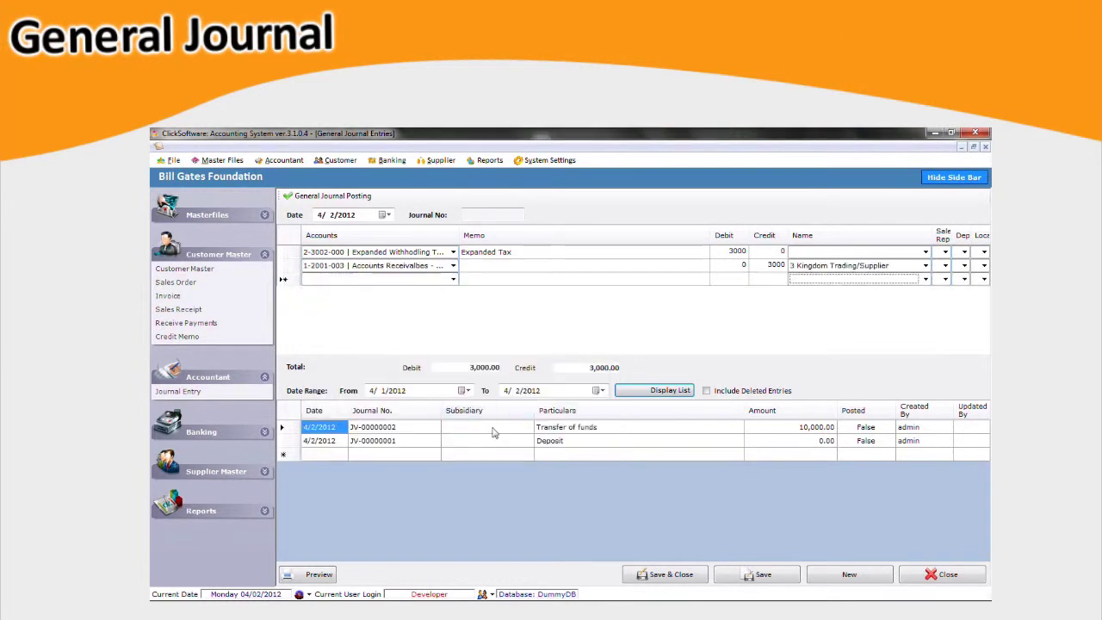
{"action": "left_click", "coordinate": [785, 583]}
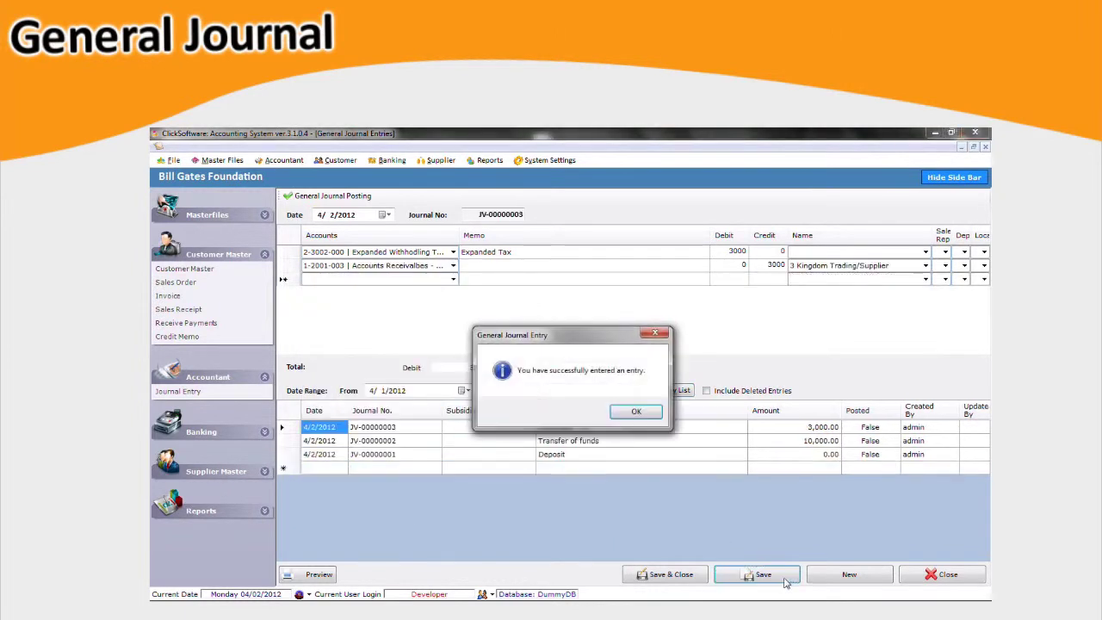
Dismiss the saved notice and preview the JV-00000003 journal voucher, then close it.
{"action": "left_click", "coordinate": [654, 413]}
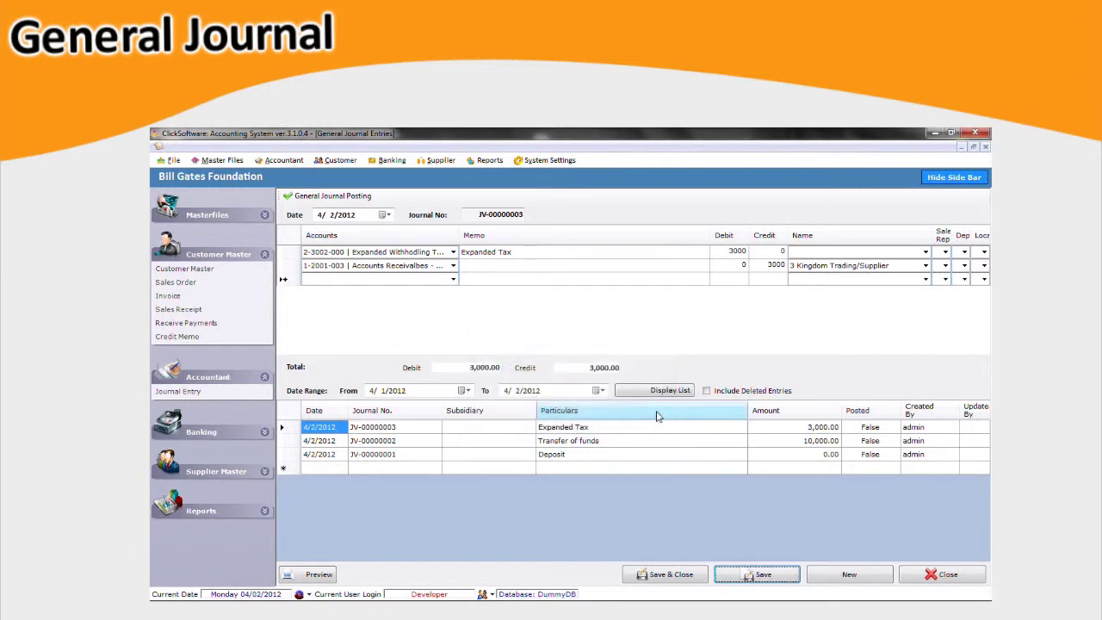
{"action": "left_click", "coordinate": [331, 578]}
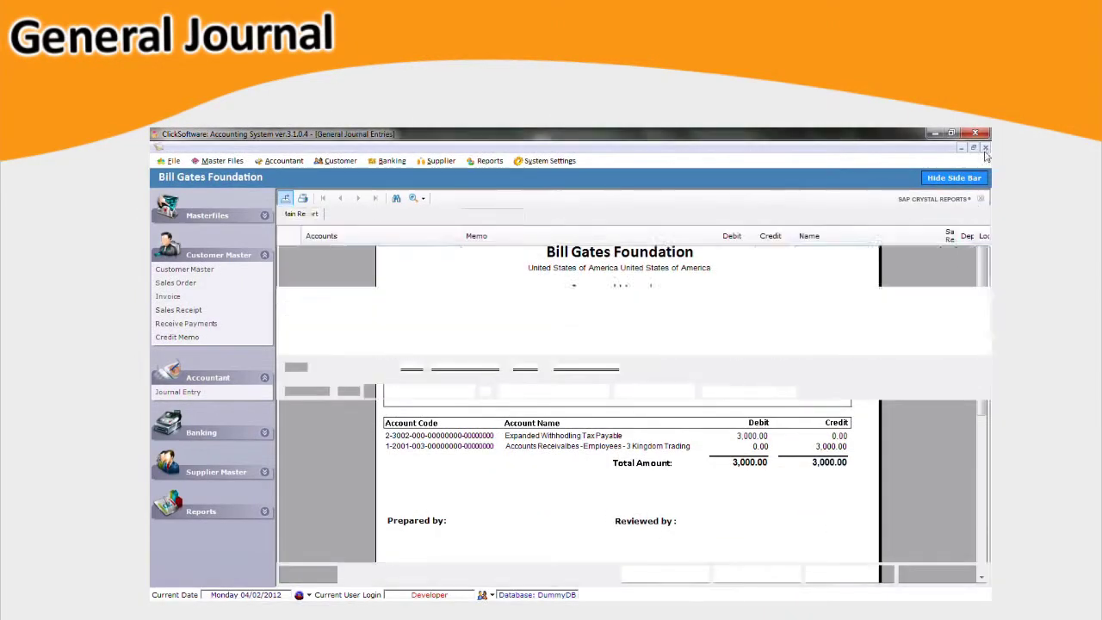
{"action": "left_click", "coordinate": [985, 149]}
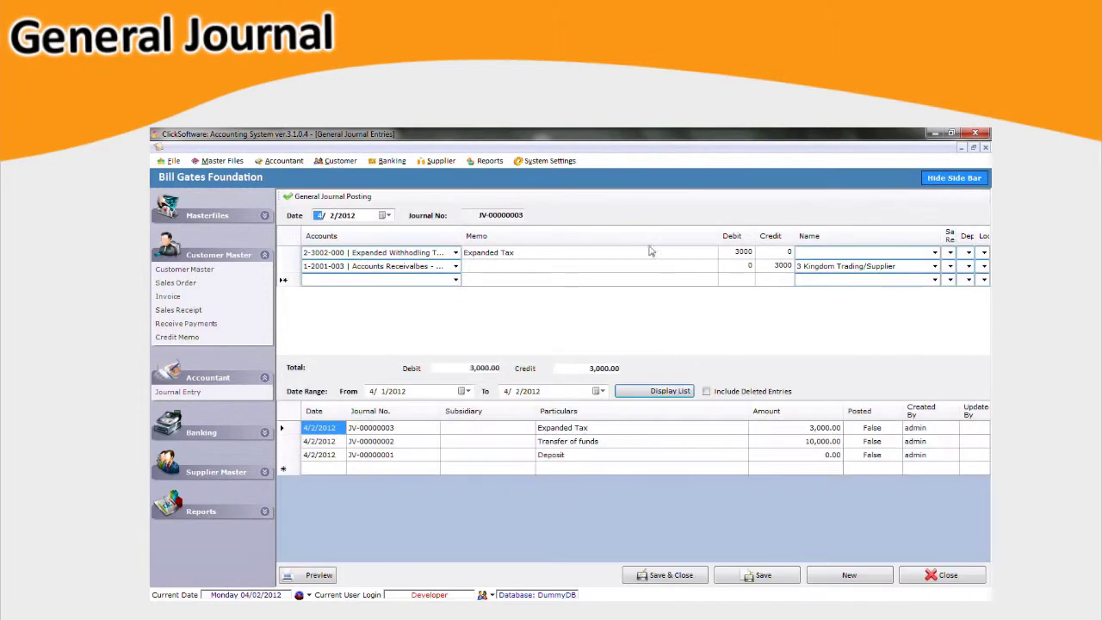
Select the Expanded Tax entry JV-00000003 in General Journal Posting and post it.
{"action": "left_click", "coordinate": [356, 199]}
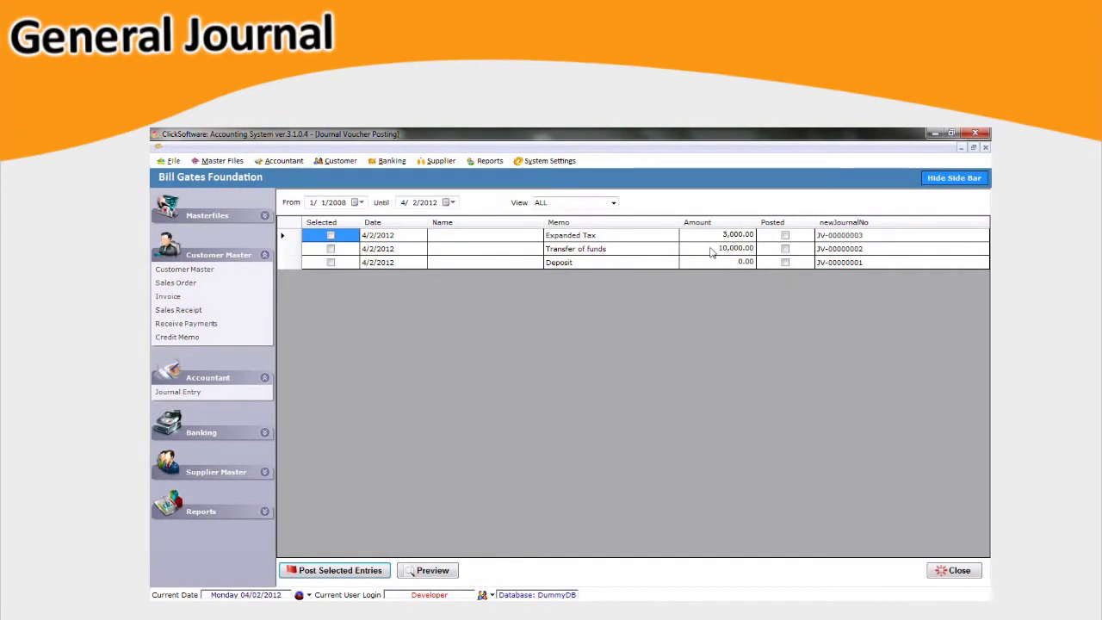
{"action": "left_click", "coordinate": [333, 237]}
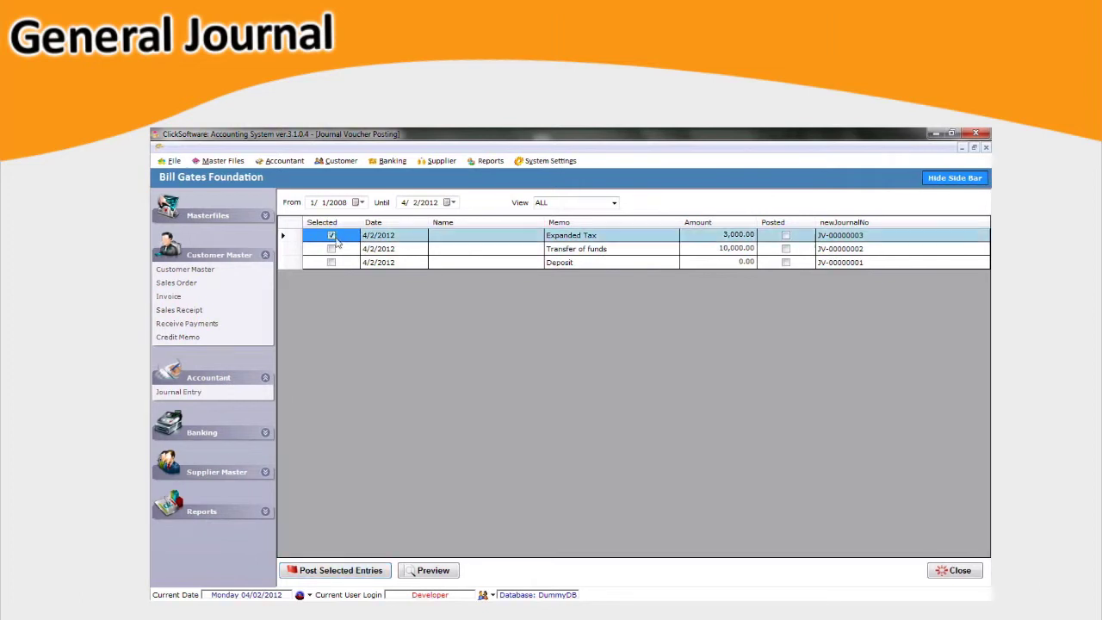
{"action": "left_click", "coordinate": [373, 572]}
{"action": "left_click", "coordinate": [603, 408]}
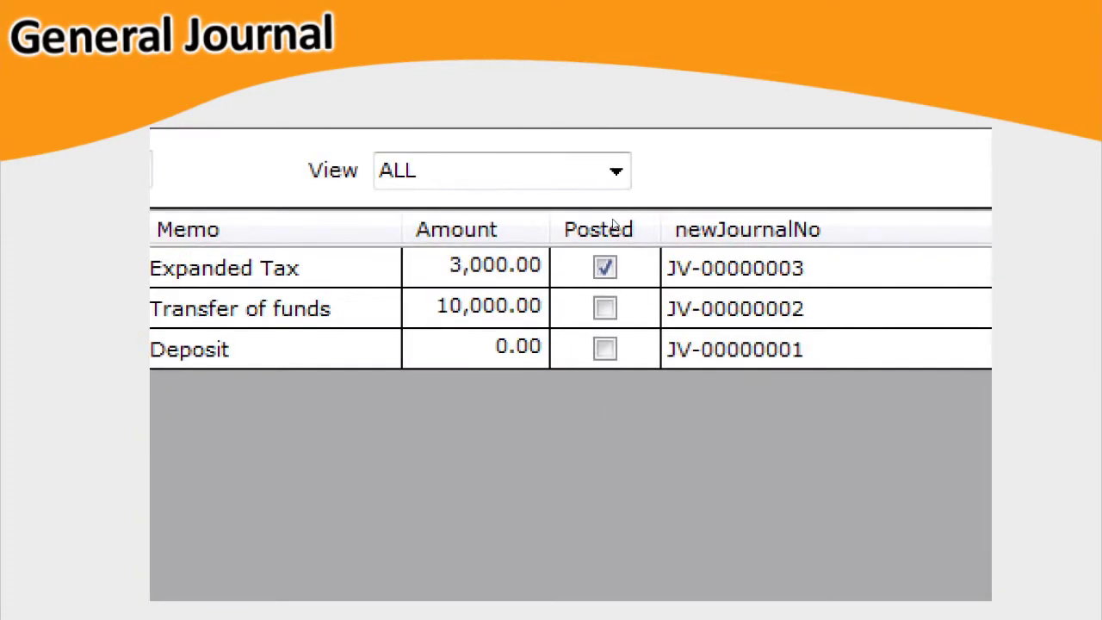
{"action": "left_click", "coordinate": [614, 247]}
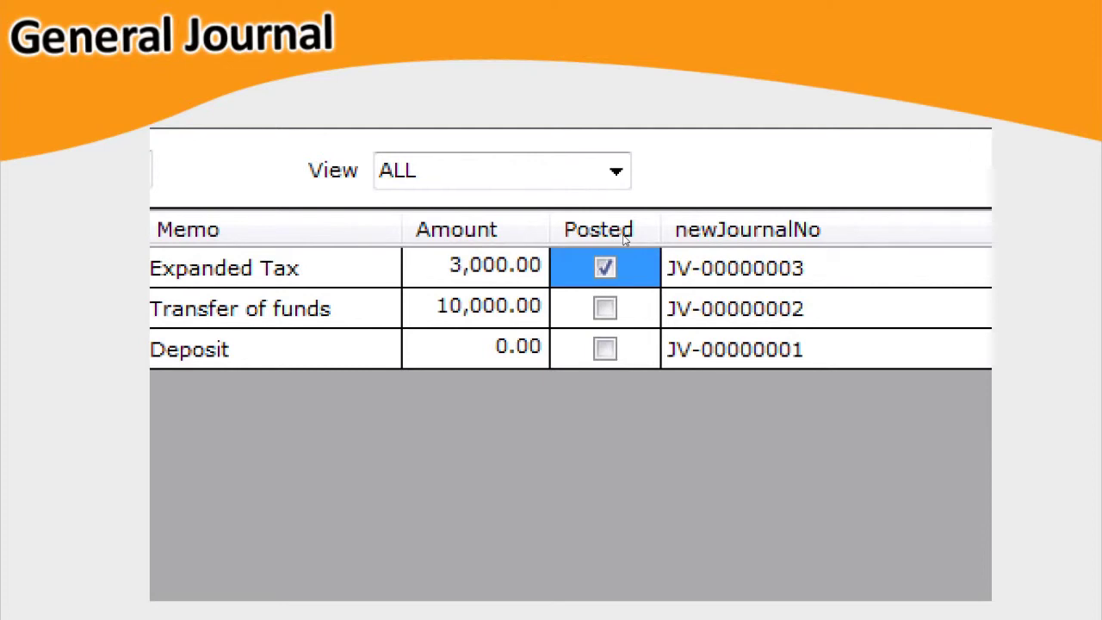